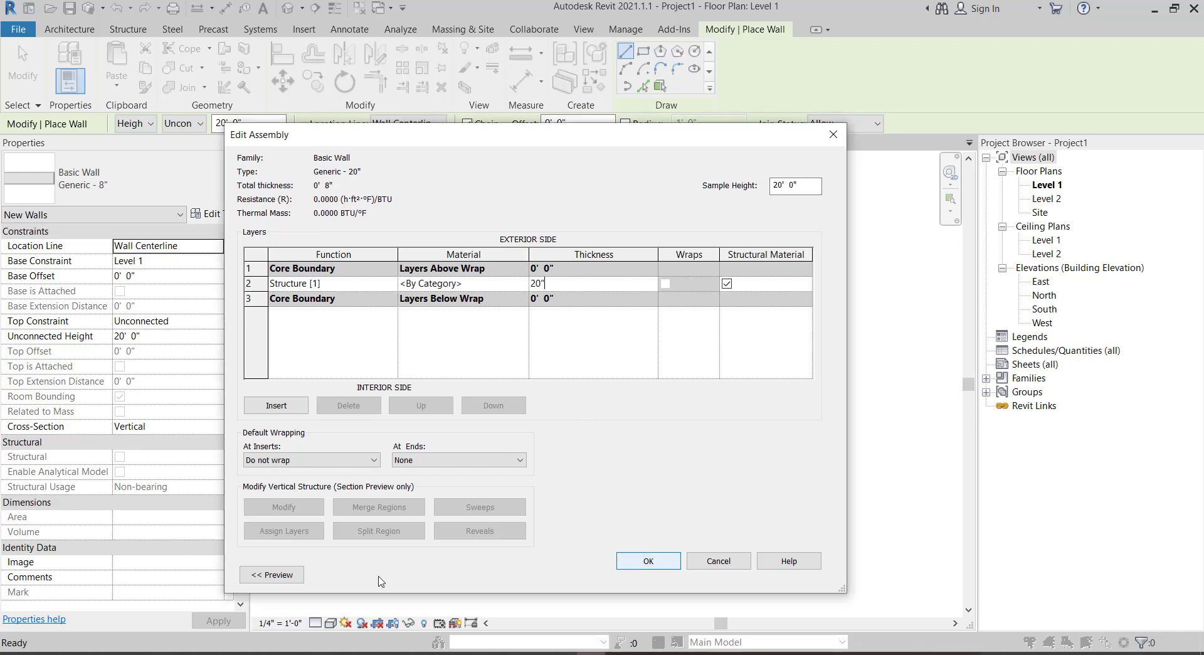
- Apply the 20" structure layer (1' 8" total) to Generic - 20" and return to Level 1
left_click(271, 574)
left_click(791, 562)
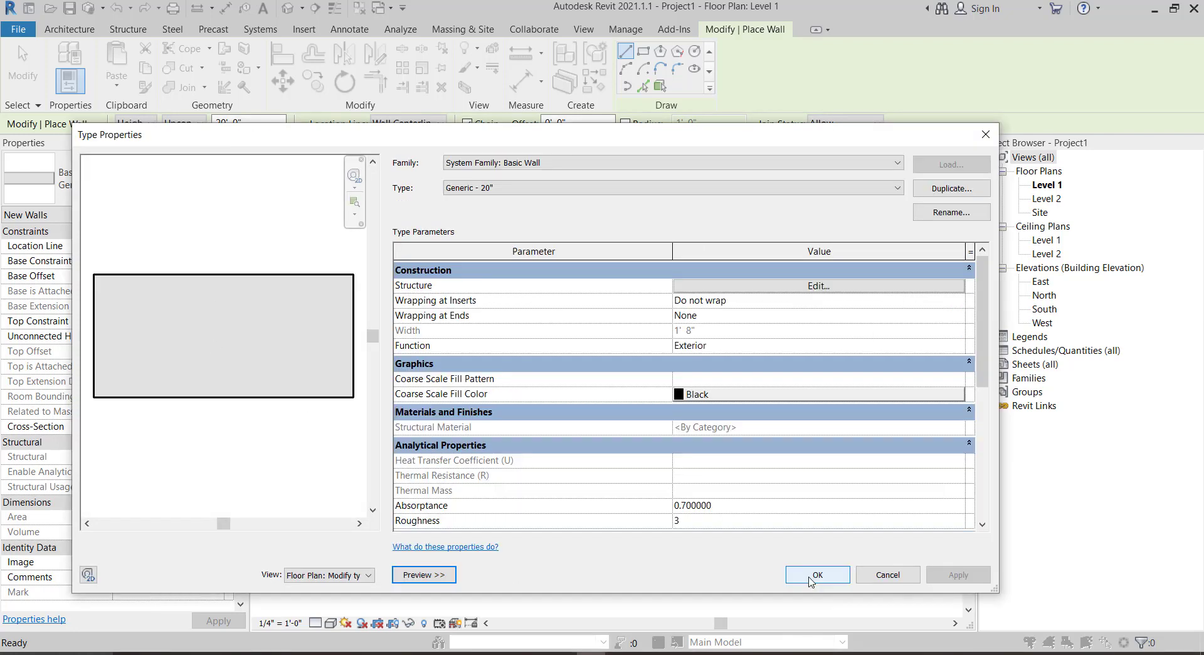
left_click(811, 576)
left_click(69, 28)
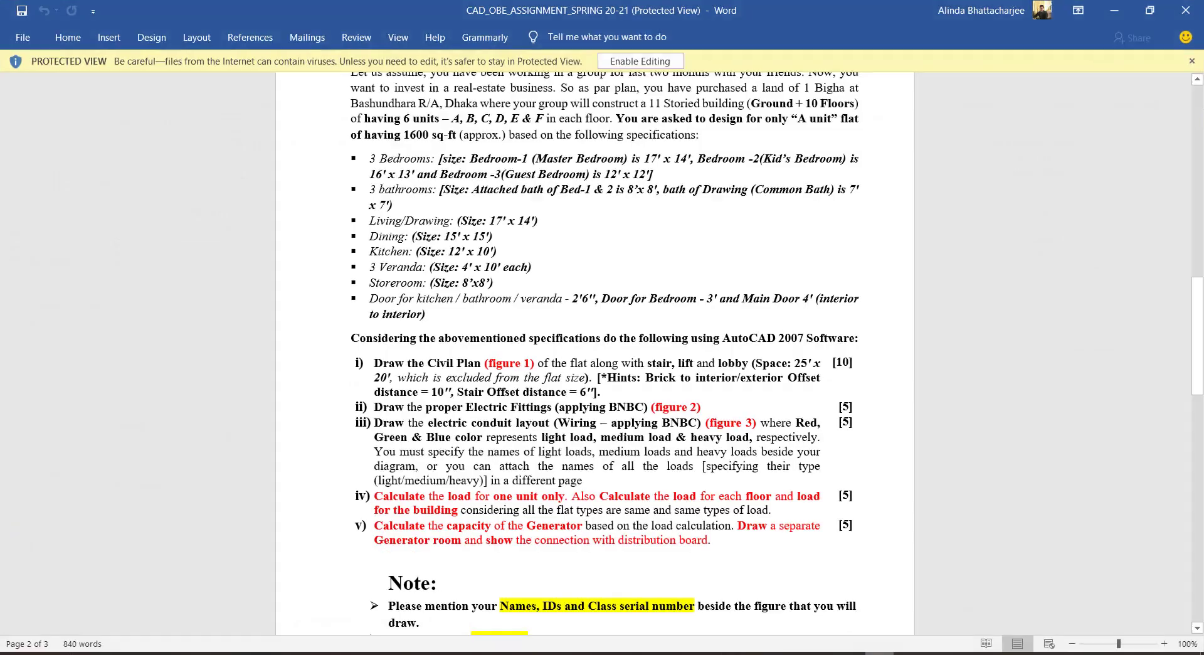
scroll(499, 166, "up", 1)
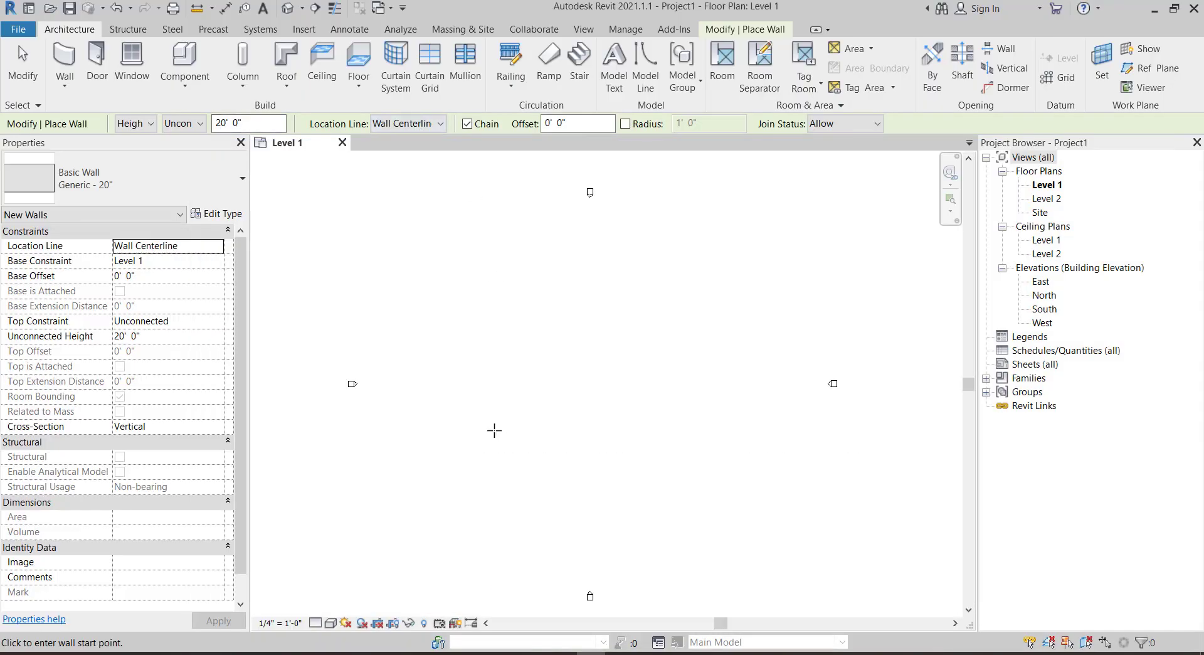
- Draw the first 20-inch wall, 17 feet long, on the Level 1 plan
scroll(511, 407, "up", 1)
left_click(529, 398)
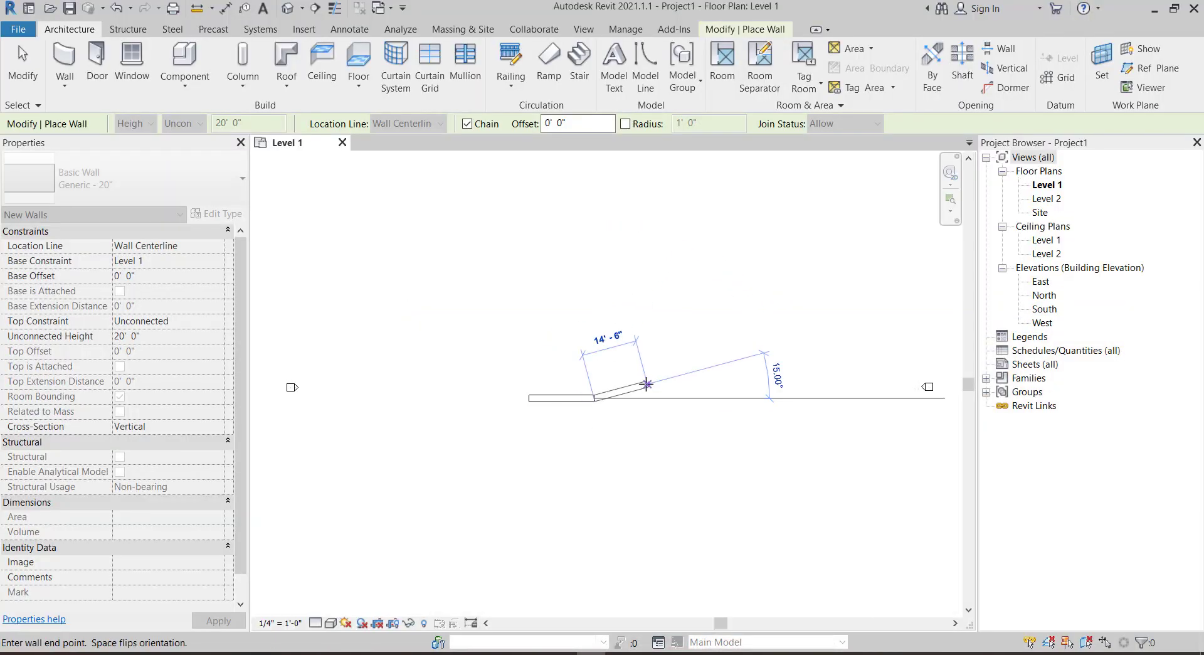
key("Escape")
left_click(521, 392)
type("17")
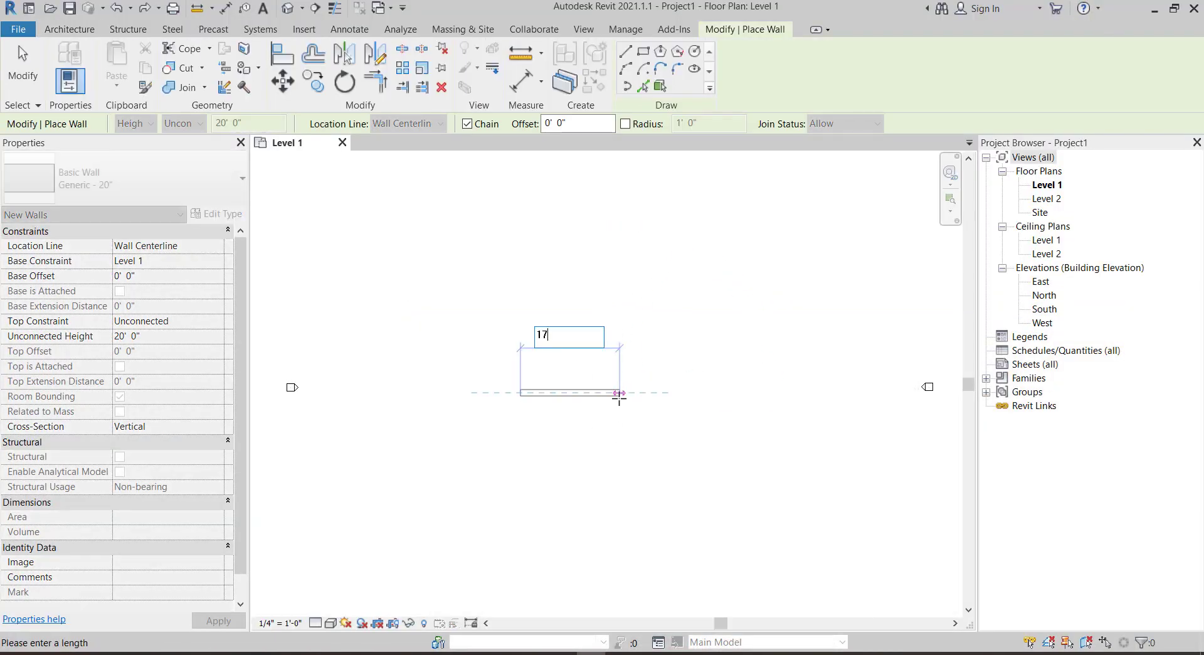
key("Return")
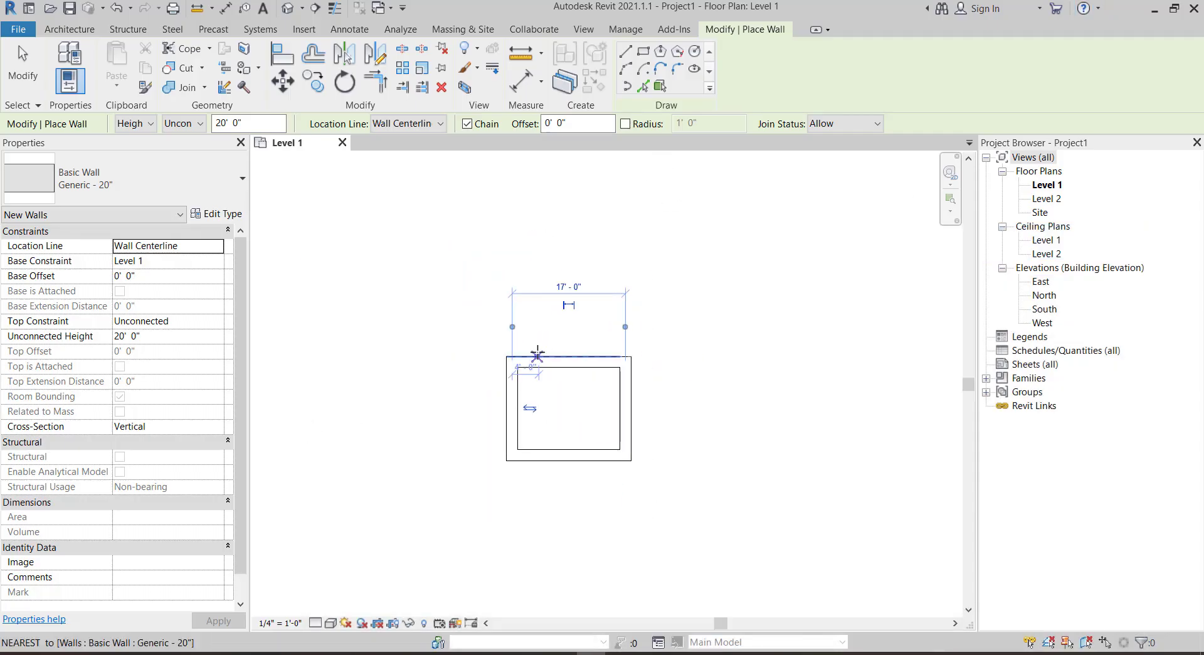
- Discard the 23-foot and vertical wall previews and start a wall at the room's top-left corner
left_click(614, 336)
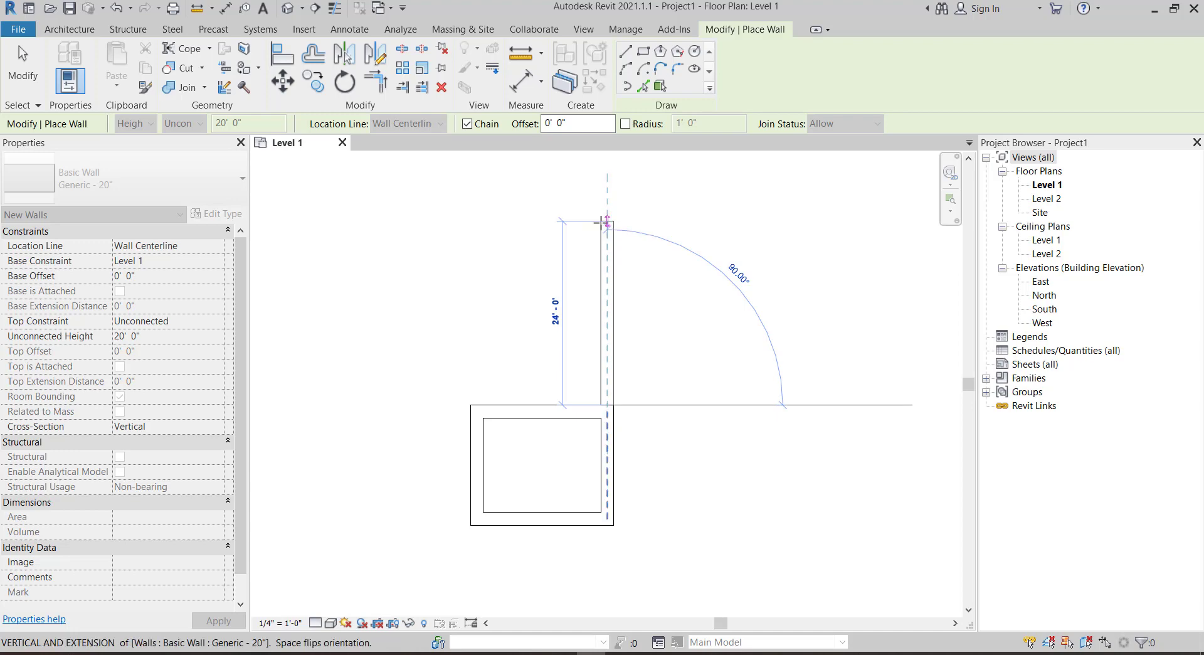
key("Escape")
scroll(571, 404, "up", 2)
left_click(572, 374)
key("Escape")
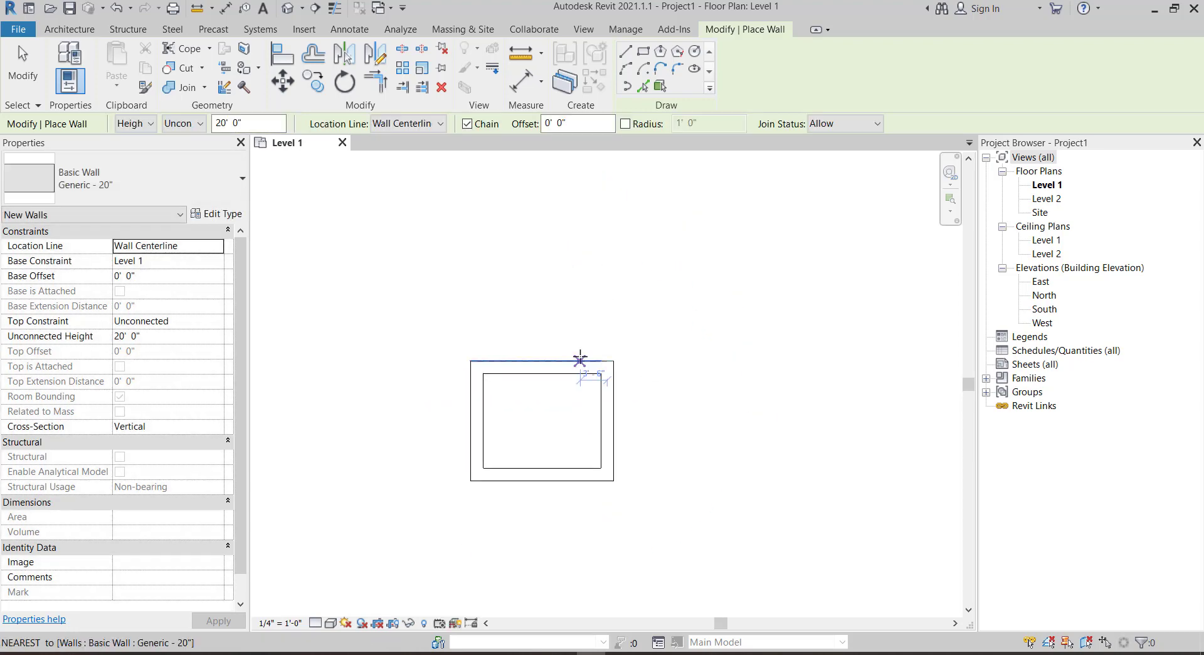
scroll(565, 359, "up", 2)
scroll(515, 357, "up", 1)
scroll(510, 357, "up", 1)
scroll(520, 361, "up", 1)
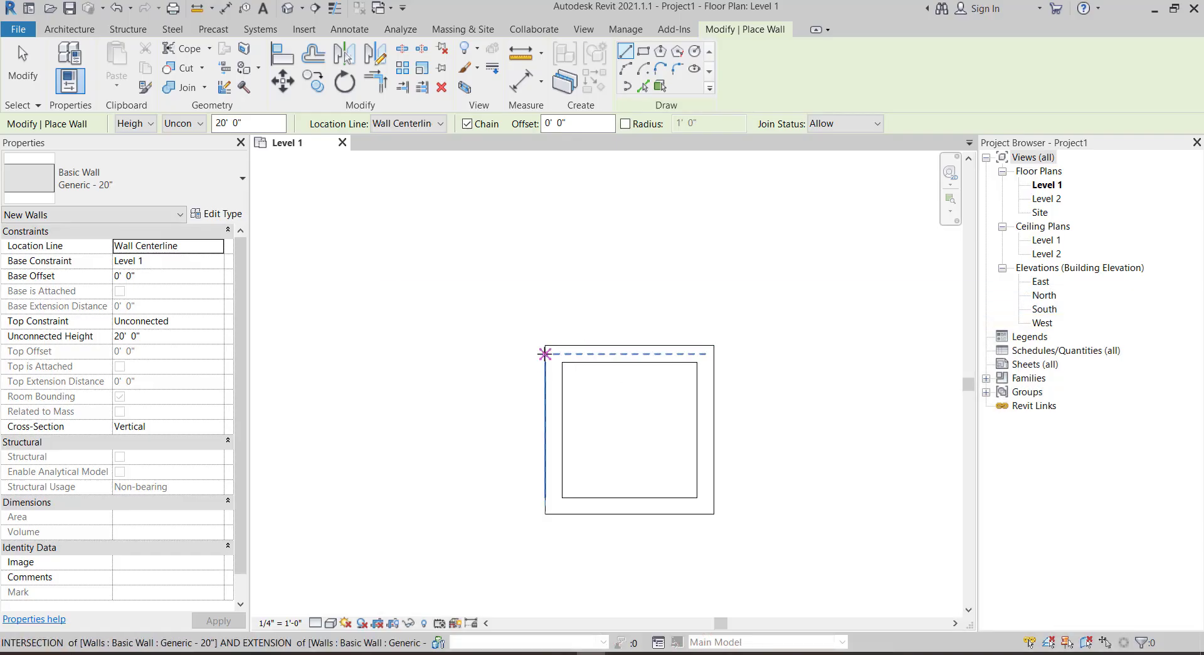
left_click(545, 353)
- Finish the 12-foot wall and end the wall chain
type("12")
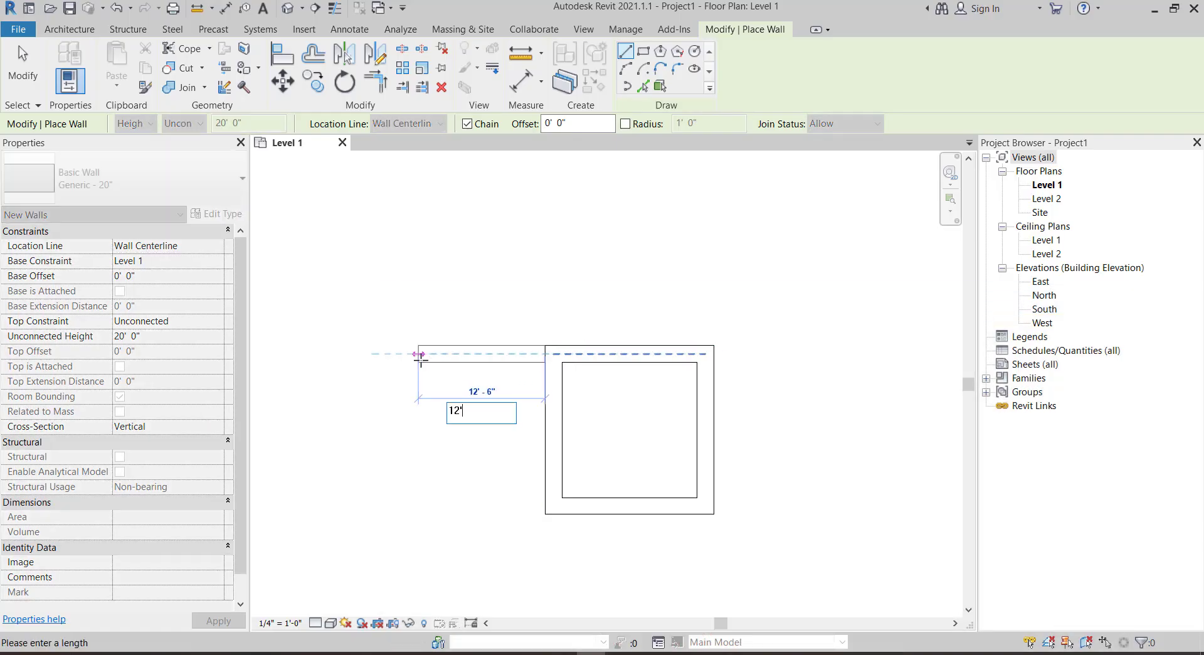
key("Return")
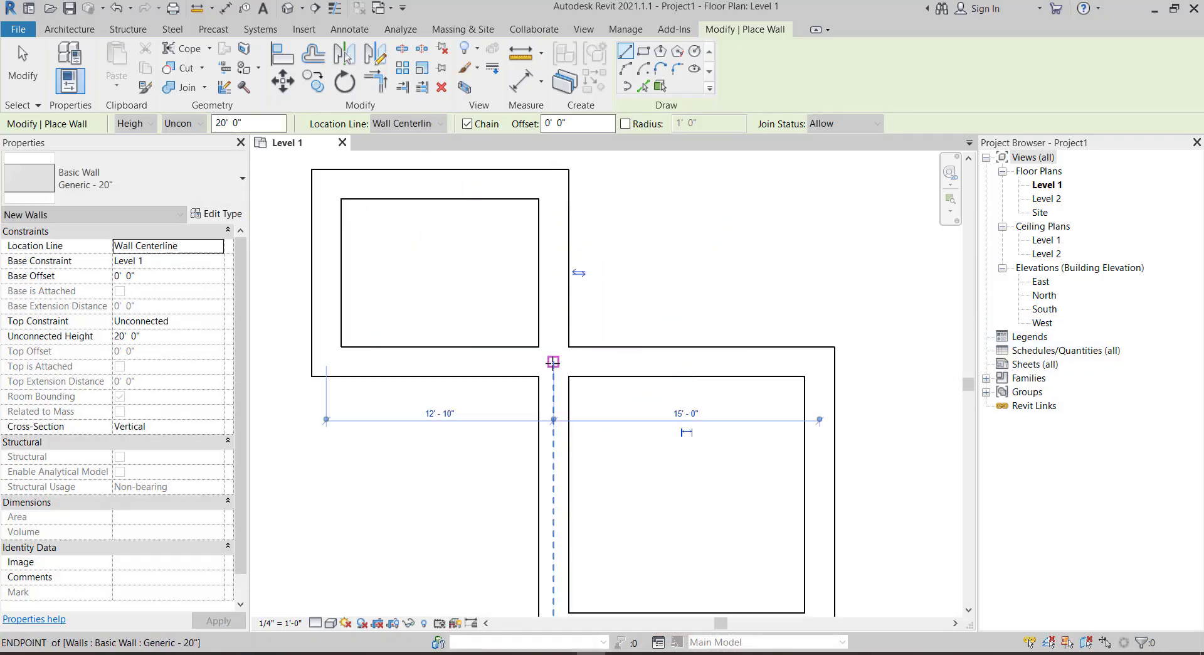
key("Escape")
scroll(699, 251, "down", 3)
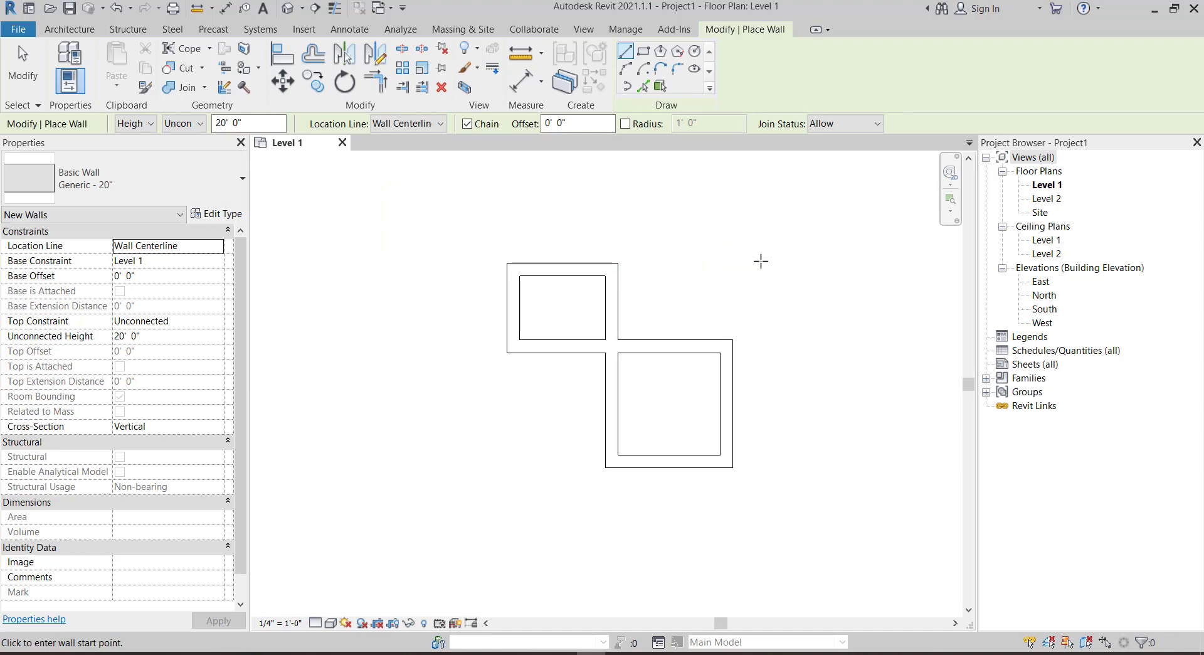
- Delete all drawn walls and begin redrawing walls from a new start point
key("Escape")
left_click_drag(752, 495, 492, 228)
key("Delete")
key("w")
key("a")
left_click(546, 428)
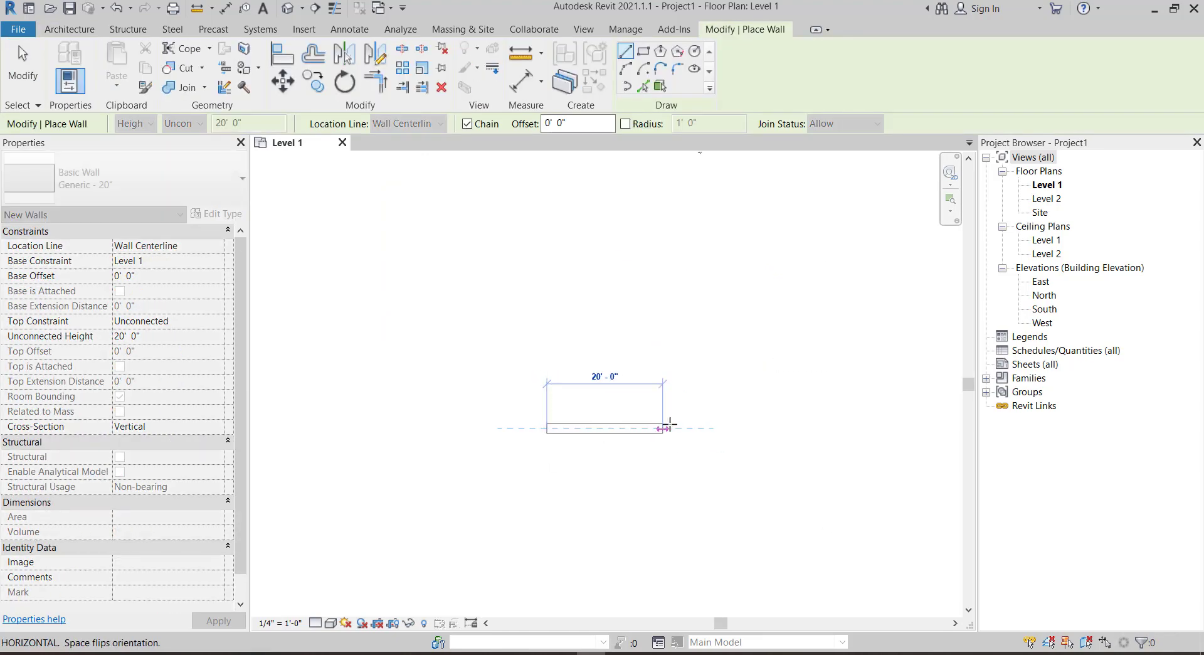
- Close the new wall chain into a square room
left_click(363, 327)
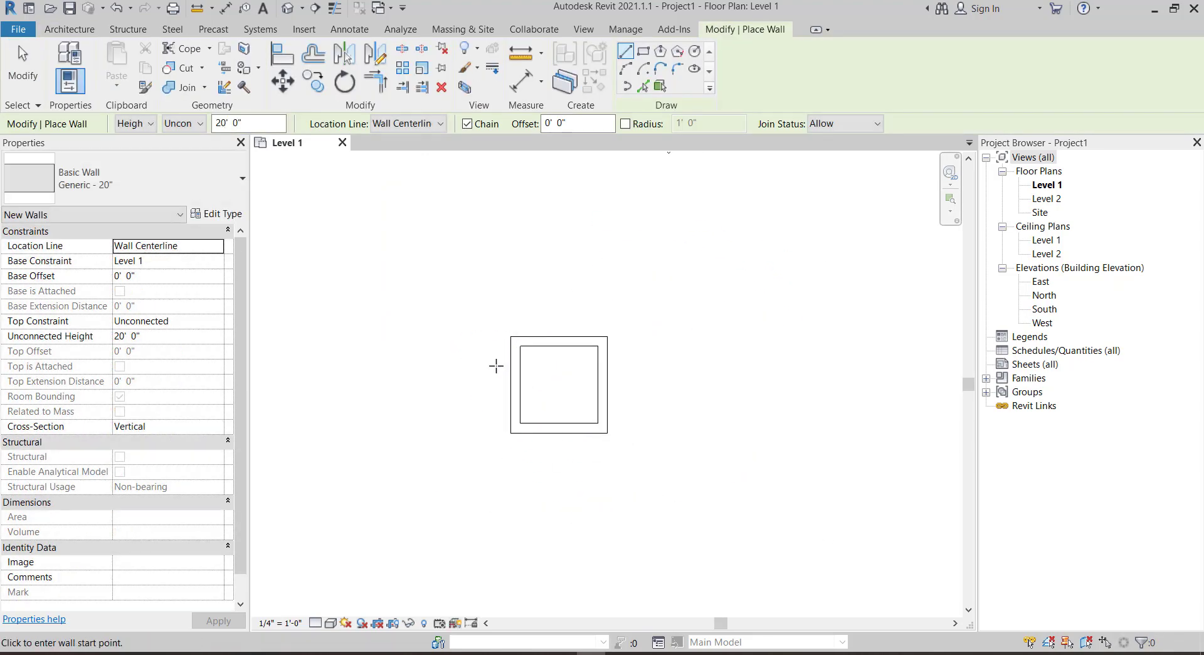
scroll(505, 367, "up", 4)
scroll(505, 367, "down", 3)
key("Escape")
key("Escape")
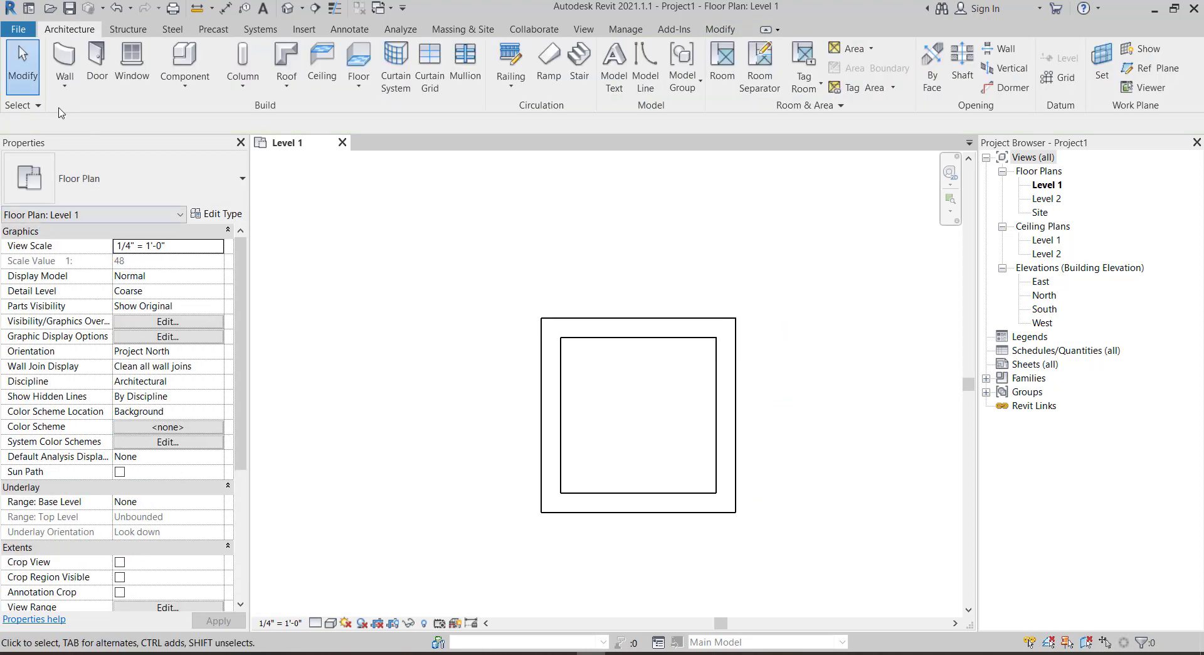
- Draw a second room off the square's left side using 12' and 10' walls
key("w")
key("a")
left_click(550, 370)
scroll(438, 371, "down", 1)
type("12")
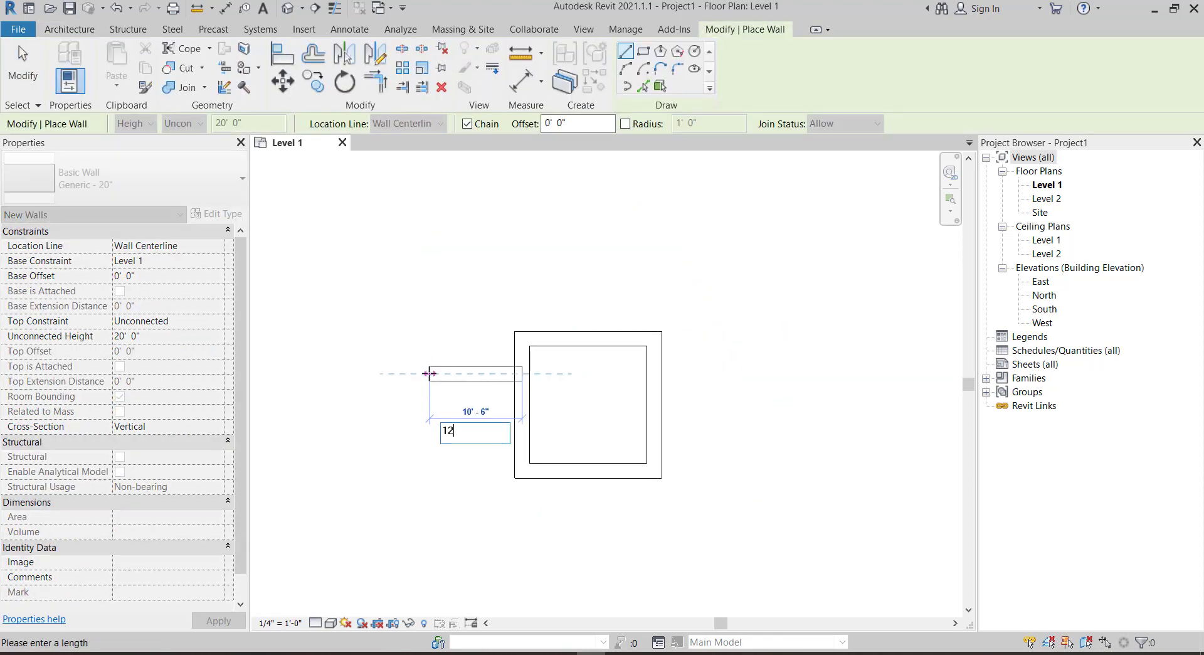
key("Return")
type("10")
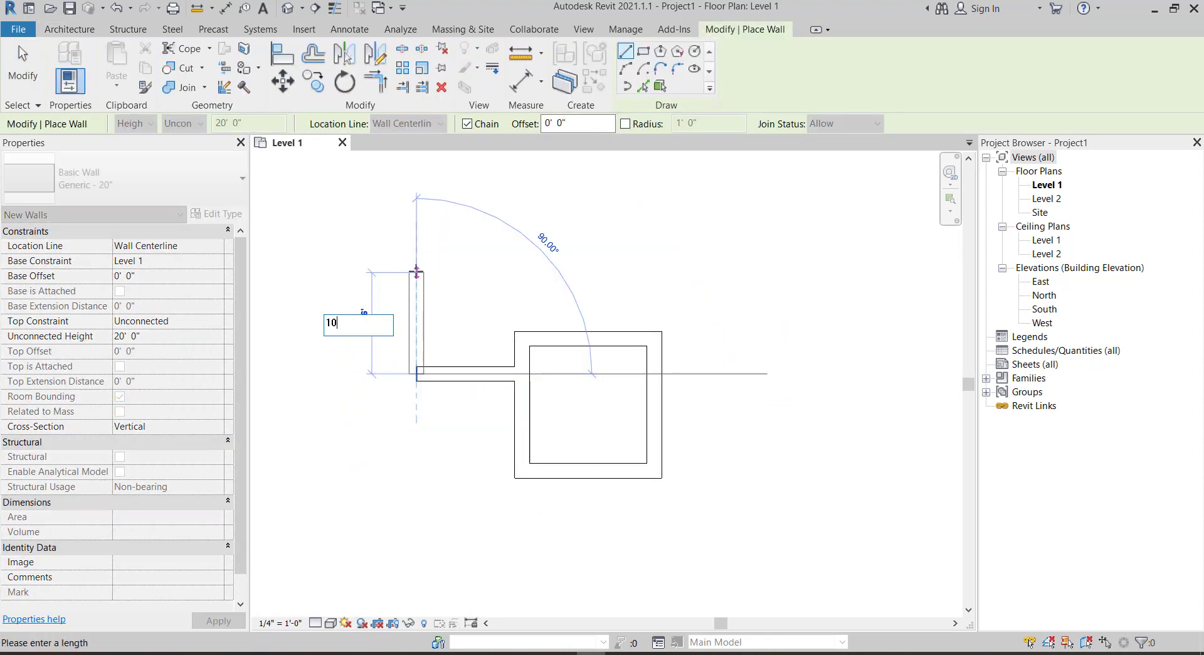
key("Return")
left_click(522, 331)
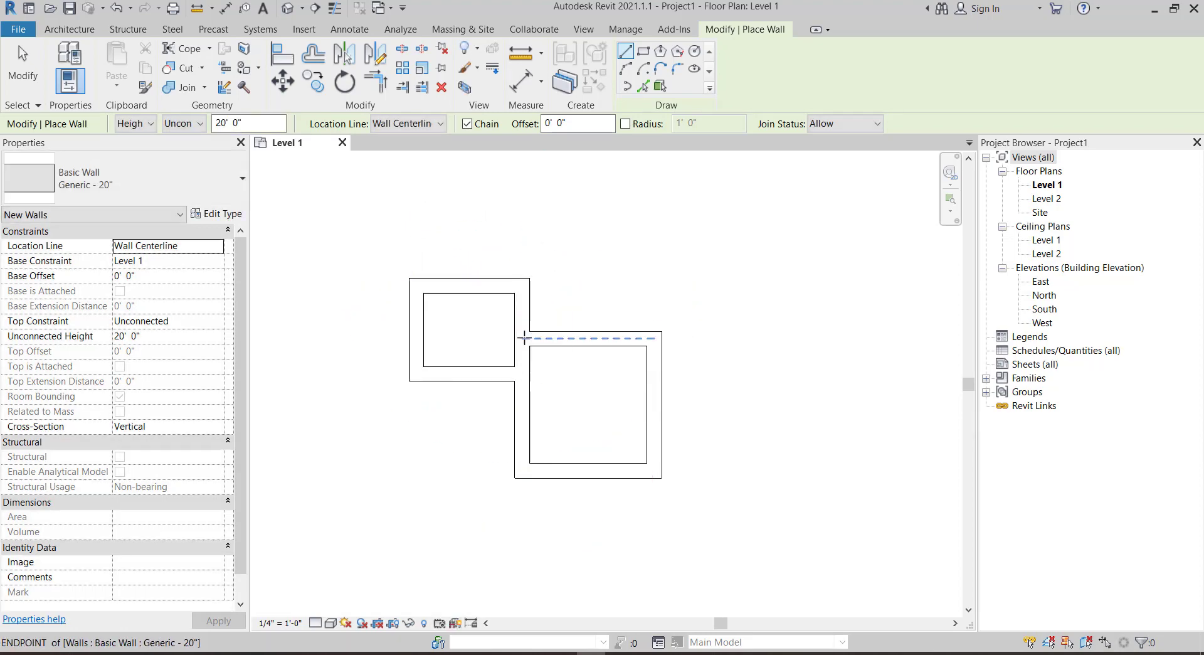
scroll(774, 342, "up", 2)
scroll(954, 470, "down", 2)
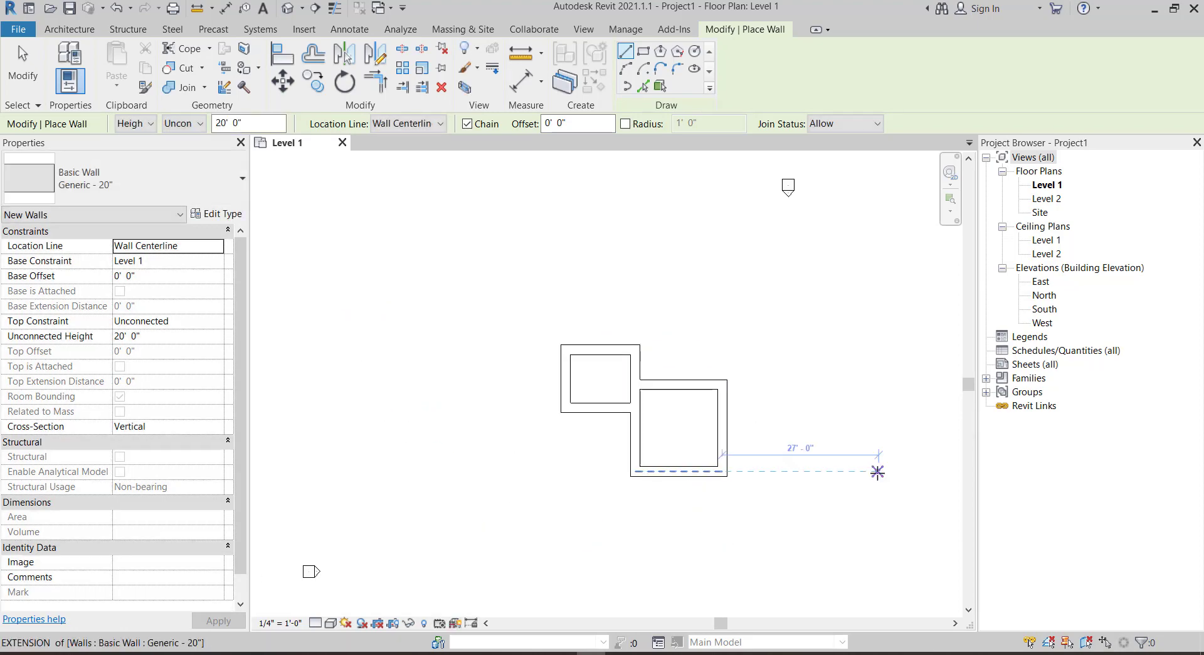
scroll(815, 502, "up", 3)
scroll(640, 544, "down", 3, "ctrl")
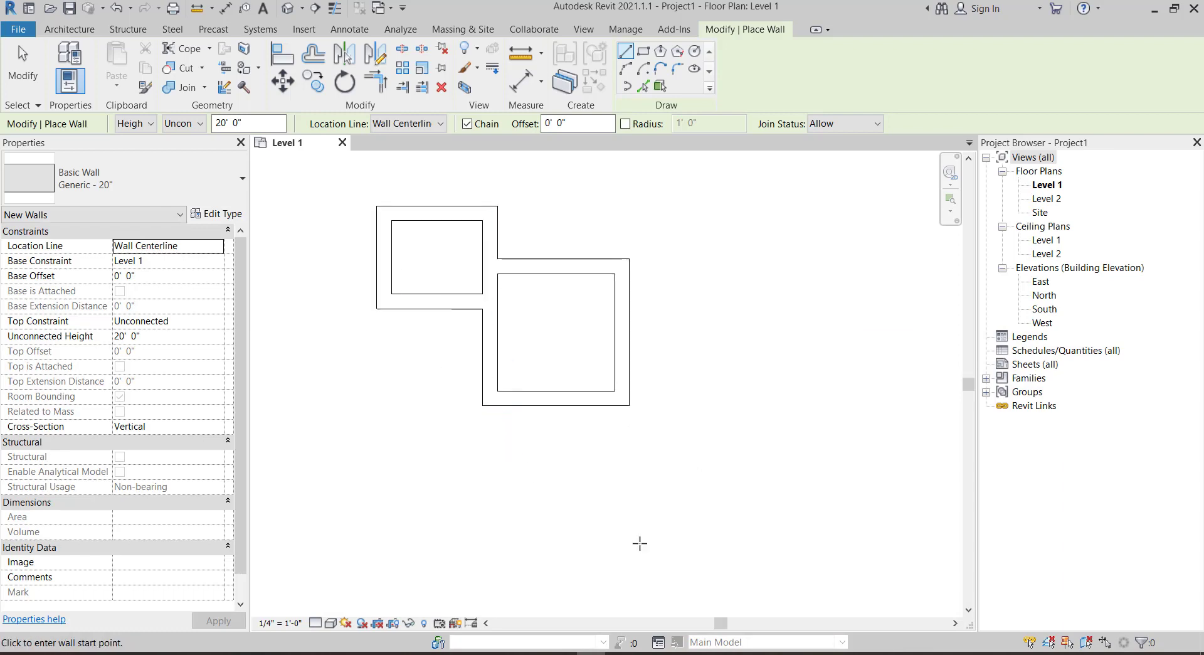
scroll(548, 462, "left", 2, "shift")
scroll(689, 315, "up", 1)
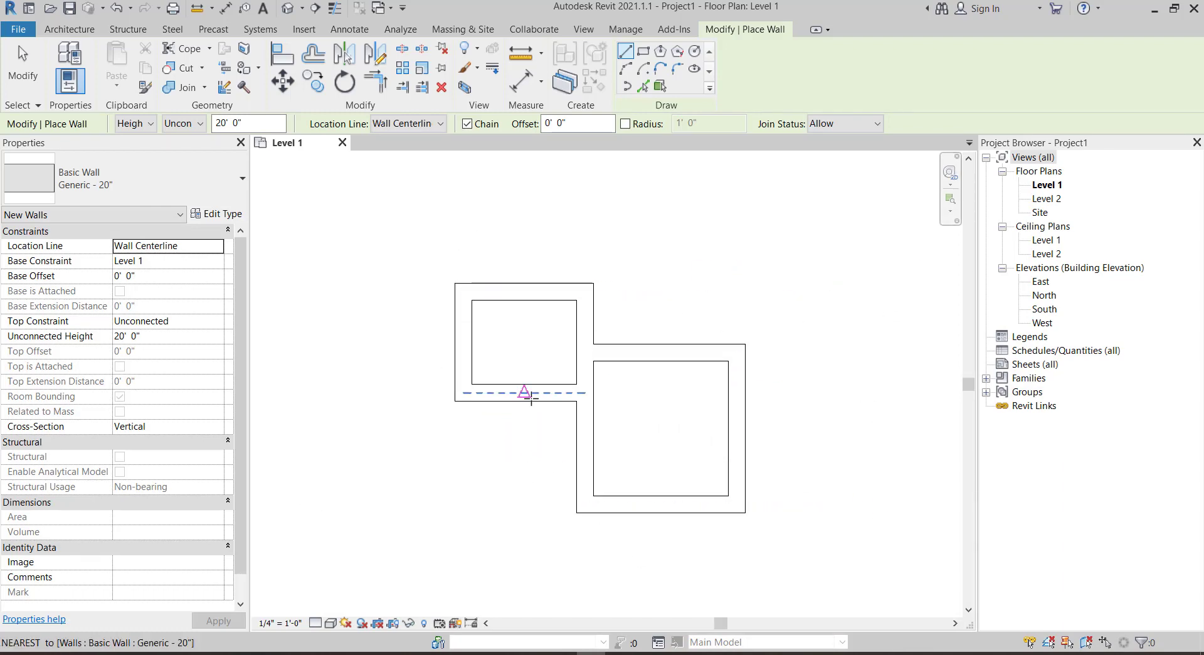
- Stop drawing and select the bottom and left walls to inspect them
key("Escape")
key("Escape")
left_click(526, 392)
left_click(463, 351)
- Run a wall down the left side below the upper room, undoing the bottom segment
left_click(447, 386)
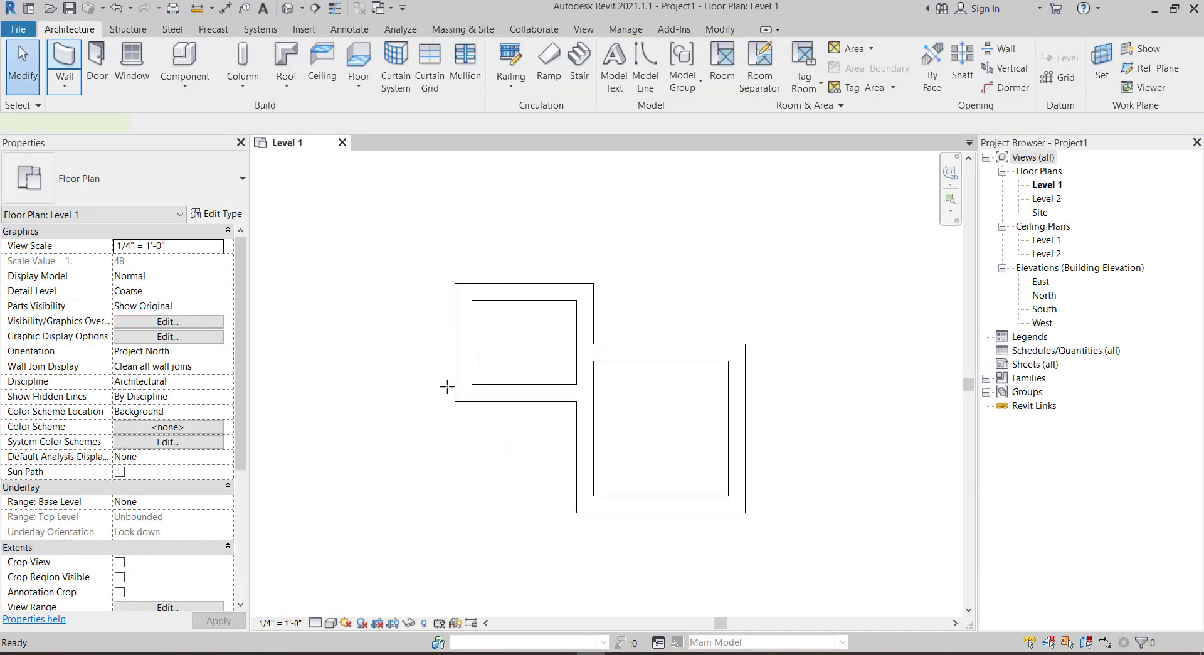
key("w")
key("a")
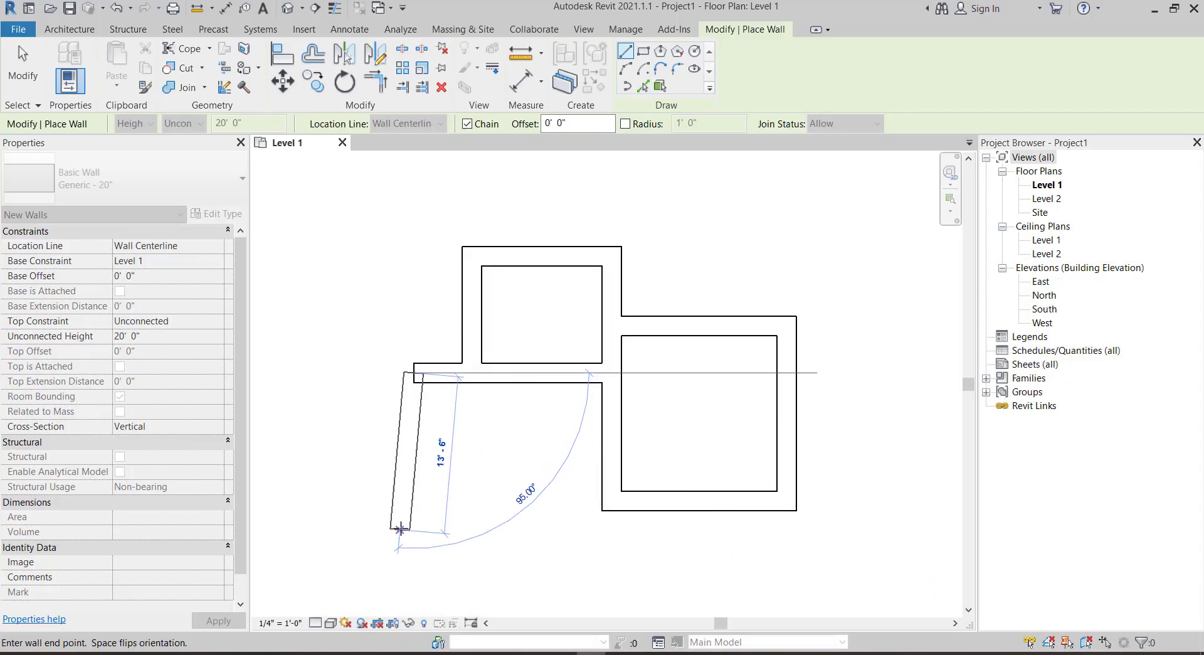
left_click(618, 535)
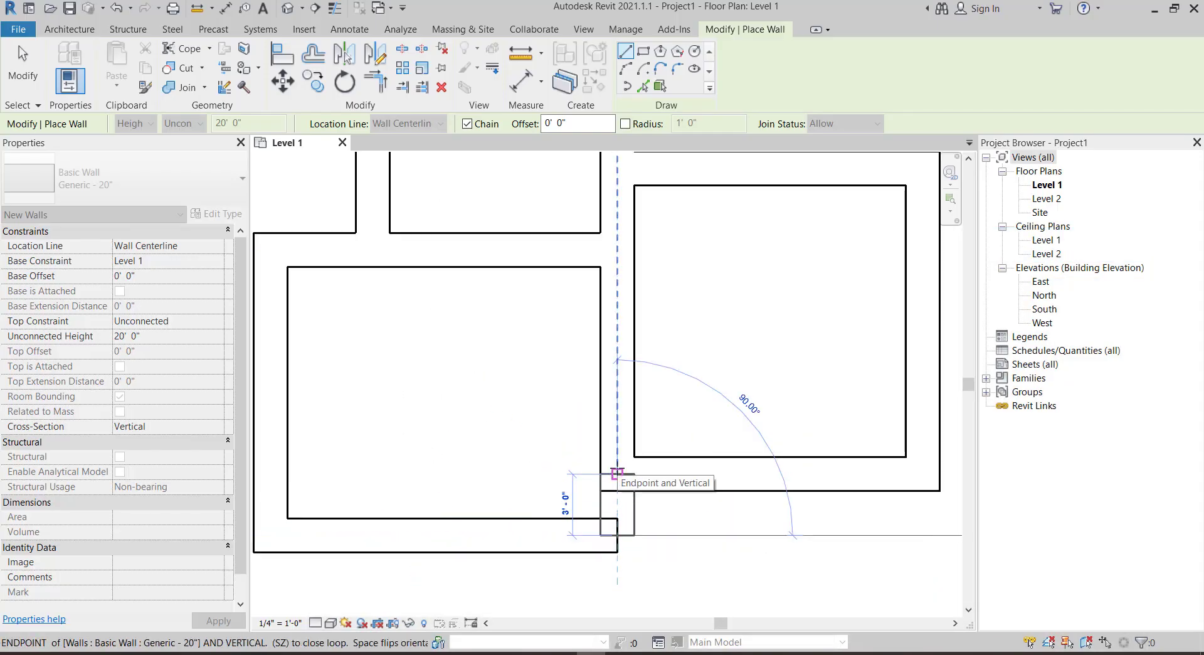
key("Escape")
scroll(567, 596, "down", 1)
scroll(532, 539, "down", 2)
key("Escape")
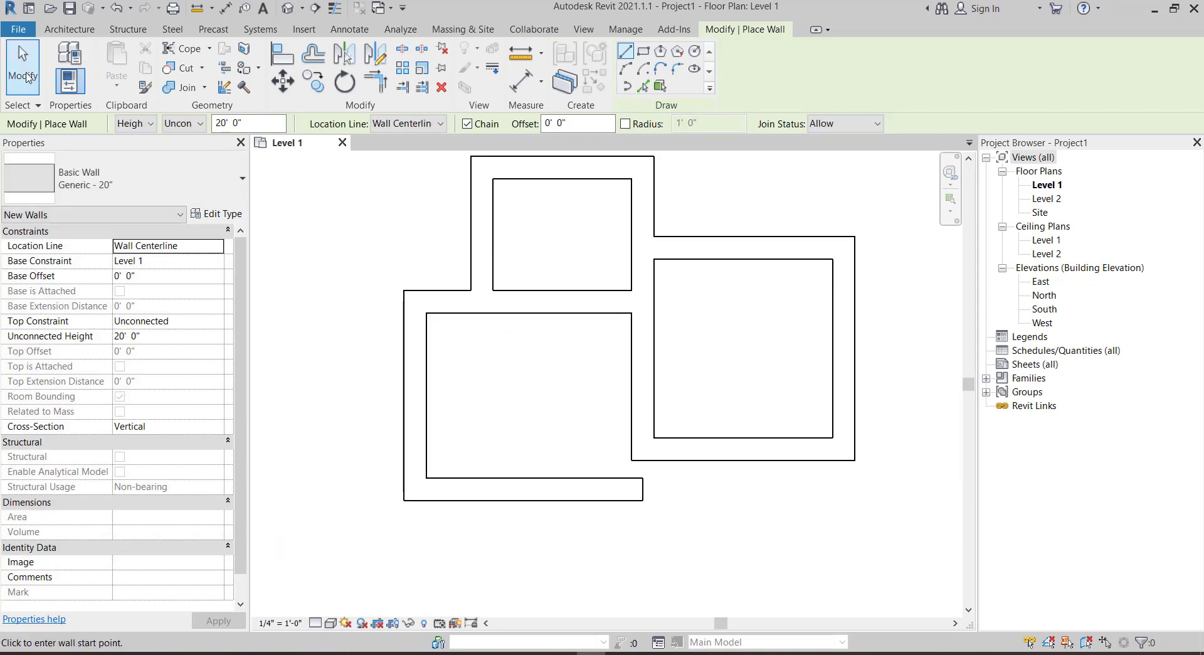
key("ctrl+z")
scroll(629, 329, "down", 2)
scroll(629, 329, "up", 2)
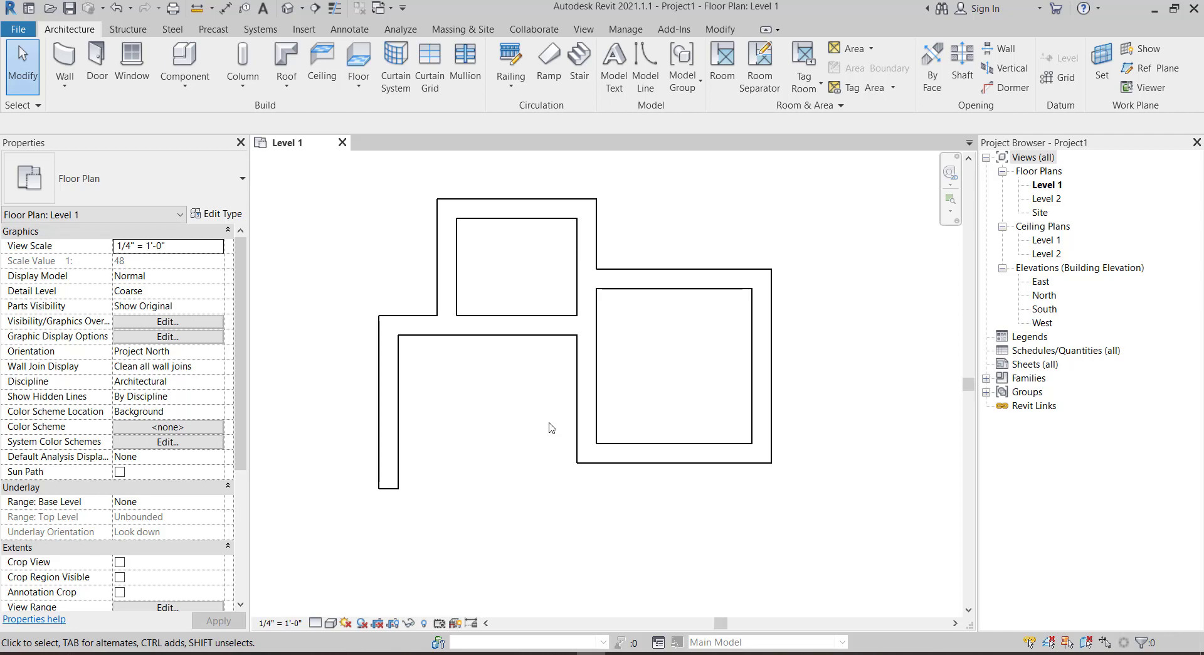
- Zoom around the plan and select a horizontal wall and the top wall to read their lengths
scroll(550, 427, "up", 1)
scroll(534, 527, "down", 2)
scroll(555, 483, "down", 1)
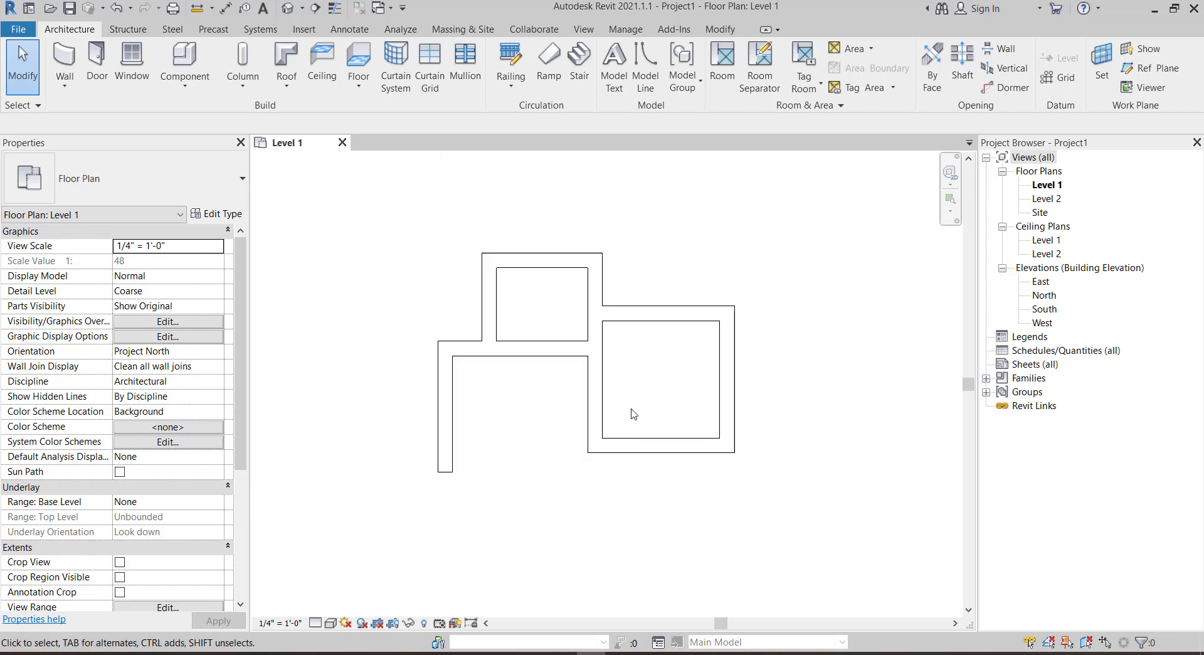
scroll(633, 377, "down", 1)
scroll(635, 434, "up", 1)
scroll(585, 451, "up", 3)
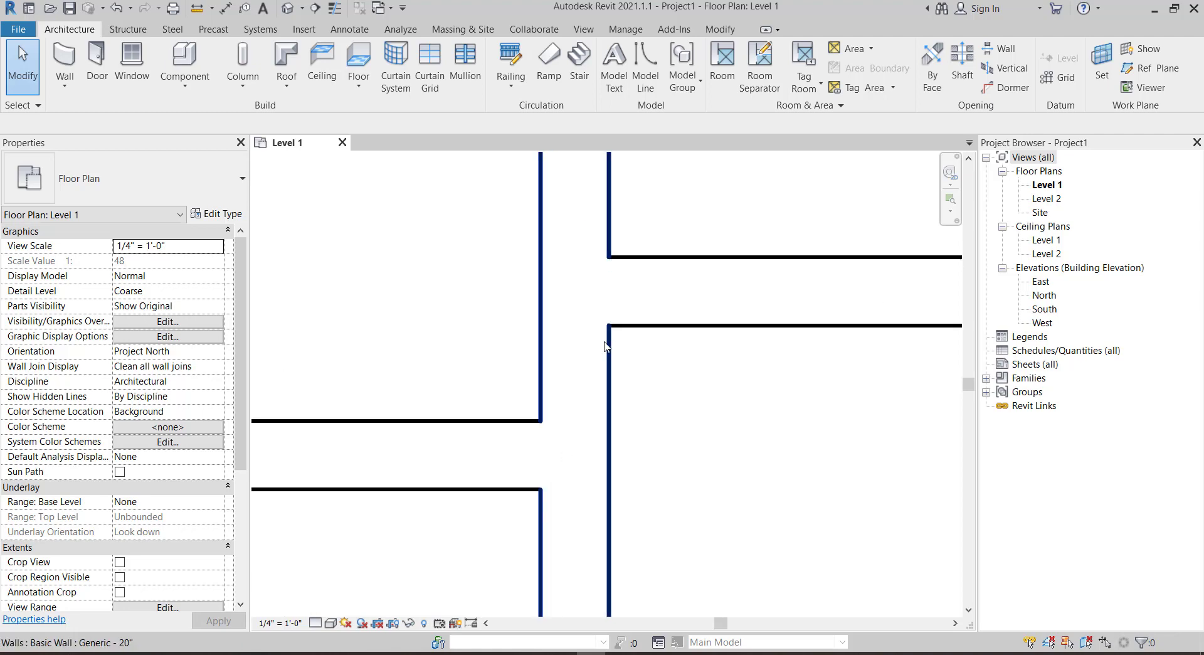
left_click(659, 295)
scroll(593, 459, "down", 2)
left_click(612, 323)
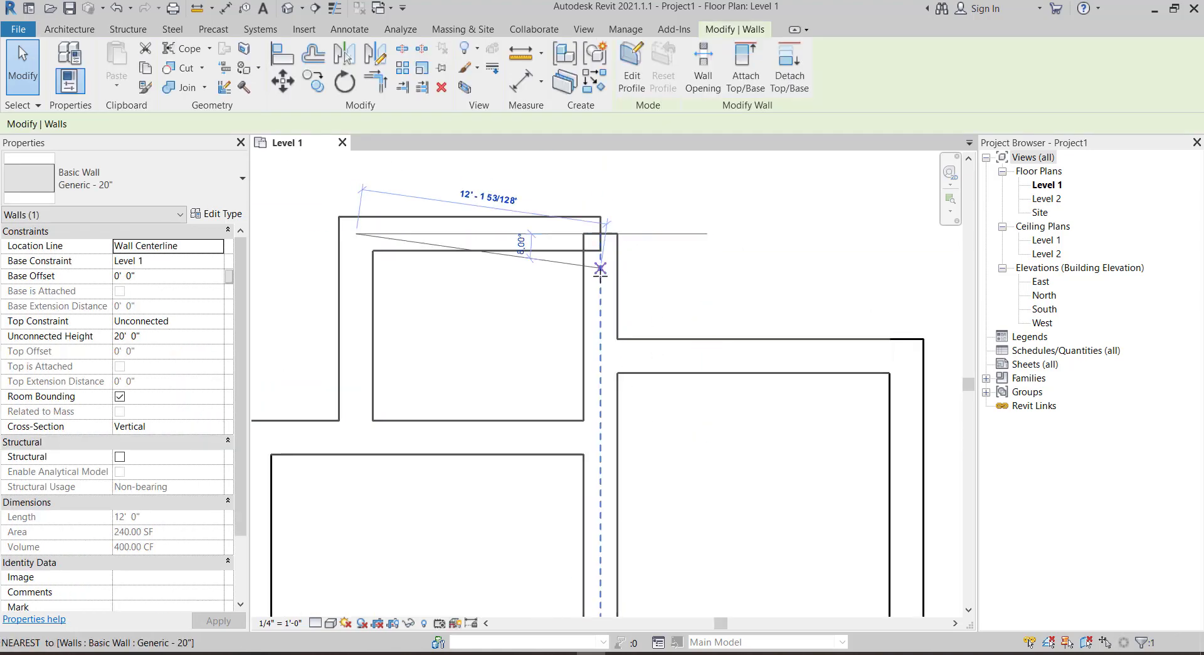
key("Escape")
- Check the lengths of the 15' and 21' walls plus the top, left and horizontal walls
left_click(633, 355)
scroll(584, 432, "up", 2)
scroll(614, 207, "down", 3)
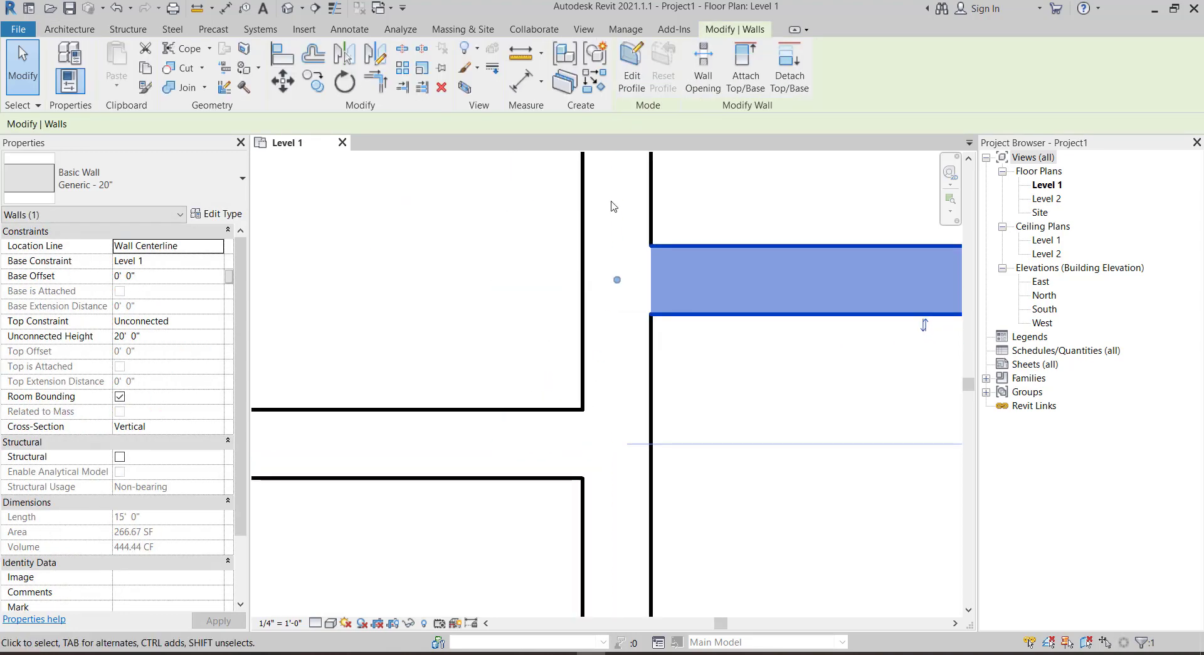
left_click(613, 261)
left_click(535, 196)
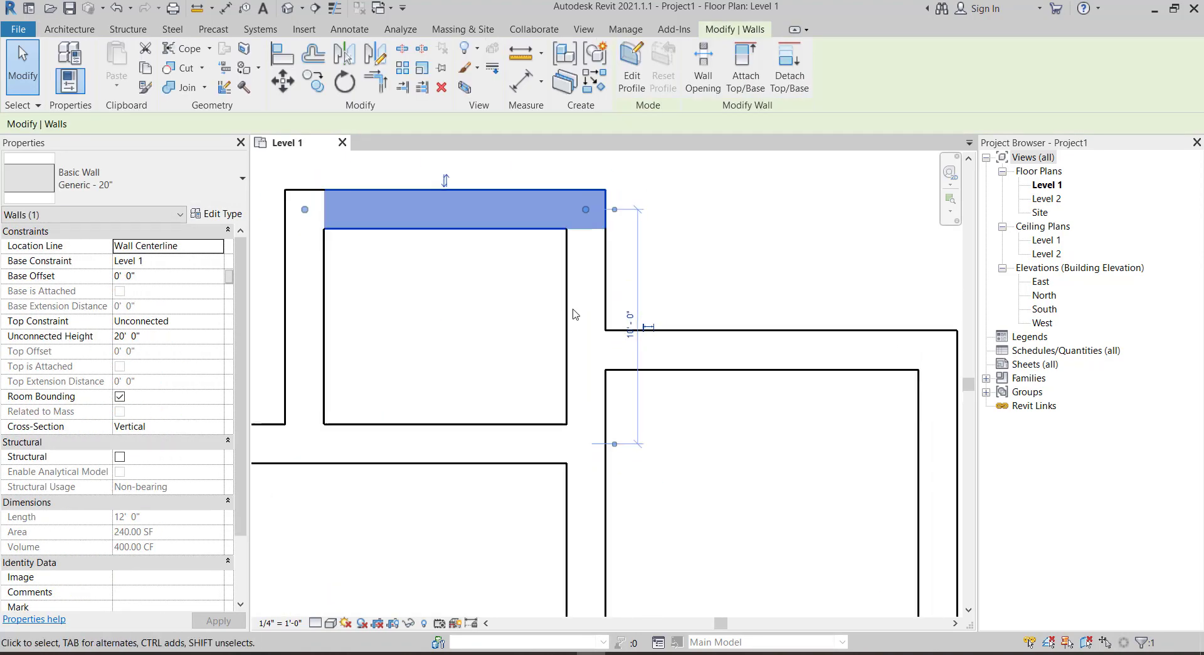
scroll(535, 250, "down", 3)
left_click(390, 304)
scroll(439, 313, "up", 3)
left_click(439, 387)
left_click(633, 316)
scroll(636, 301, "up", 4)
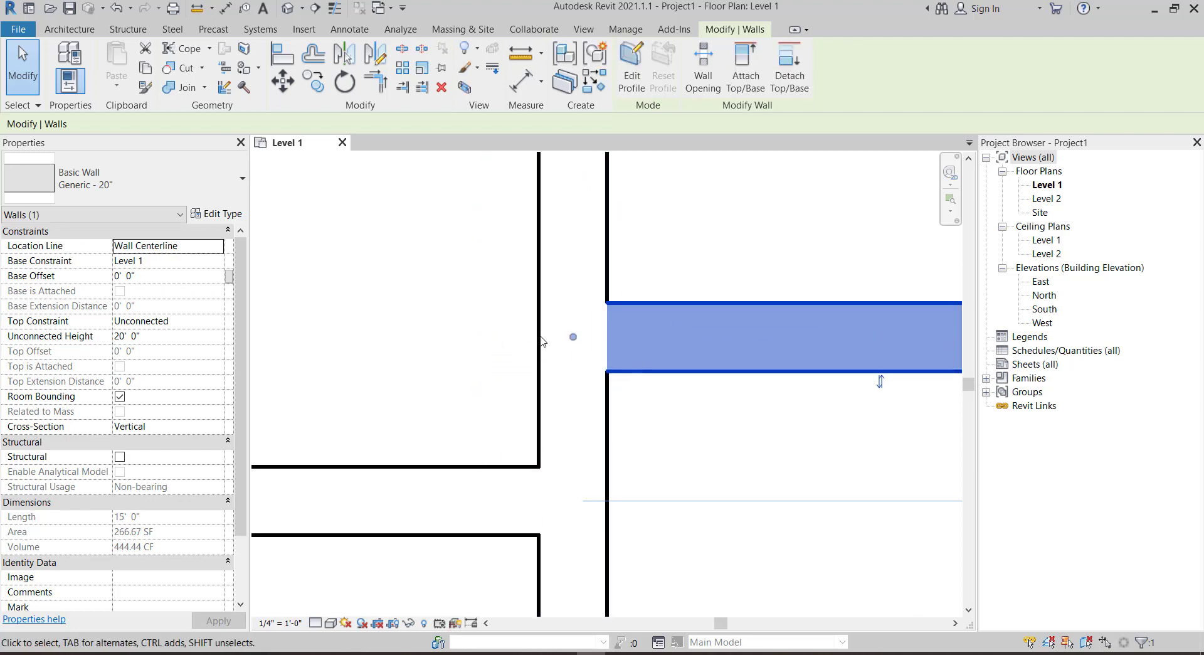
scroll(570, 341, "down", 4)
scroll(564, 357, "up", 2)
left_click(349, 29)
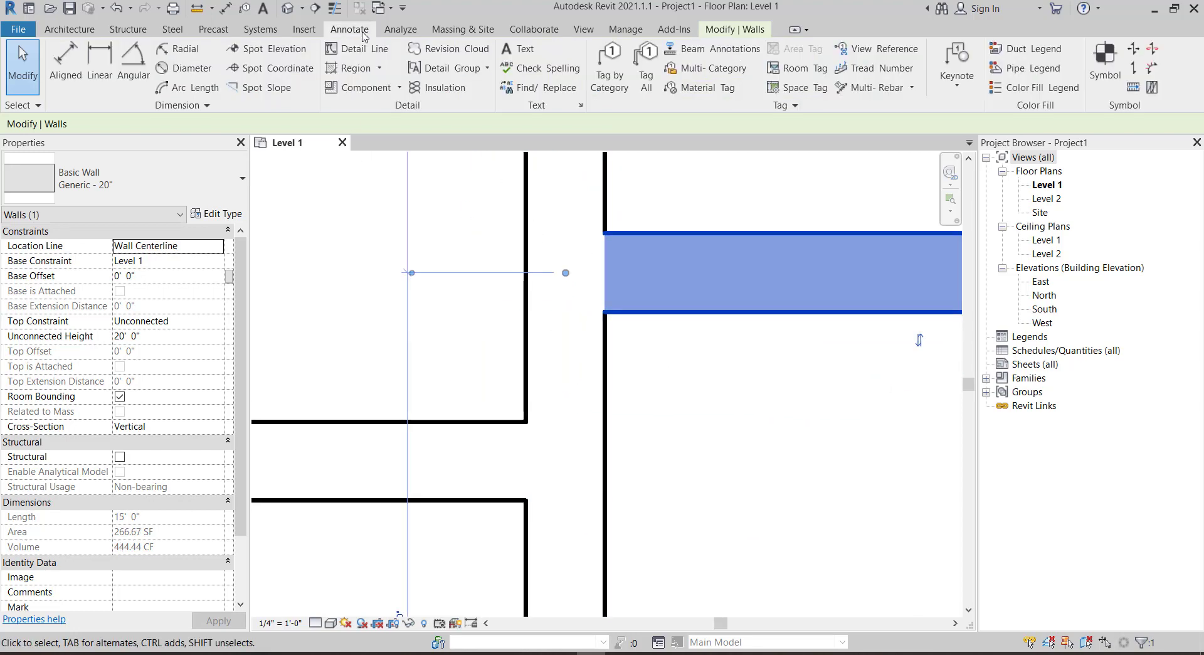
left_click(21, 54)
key("d")
key("l")
scroll(533, 351, "down", 2)
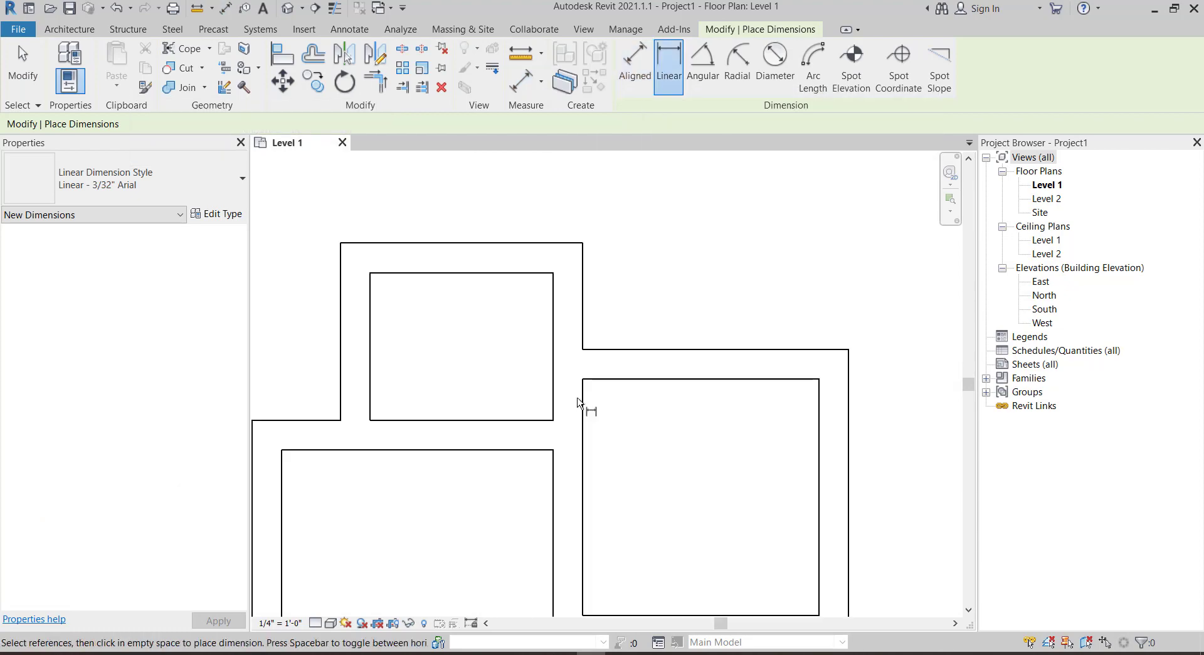
left_click(635, 62)
scroll(510, 367, "up", 5)
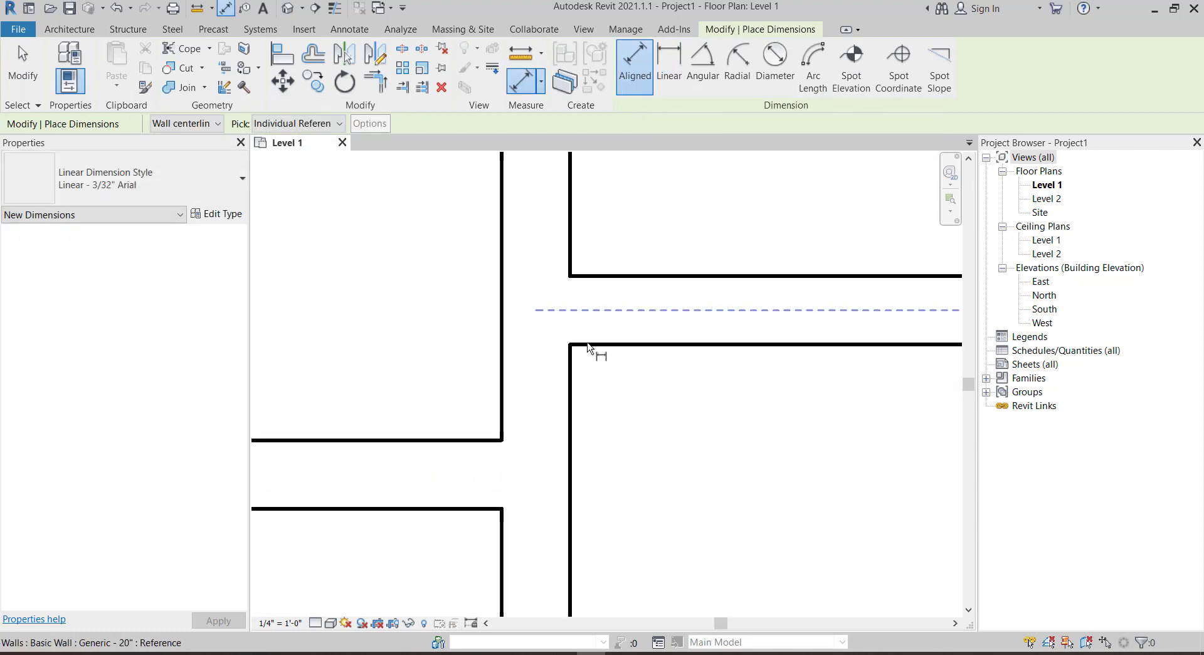
left_click(597, 344)
left_click(511, 442)
scroll(587, 358, "down", 2)
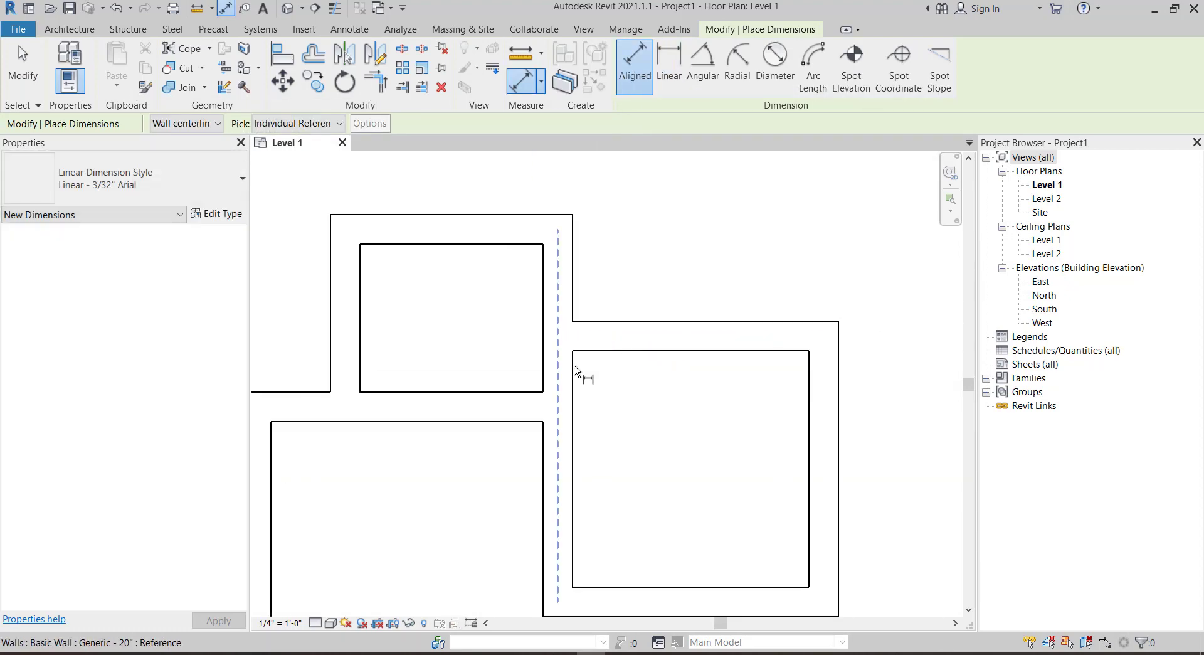
key("Escape")
key("Escape")
left_click(587, 264)
scroll(560, 336, "up", 2)
key("Escape")
scroll(558, 332, "down", 3)
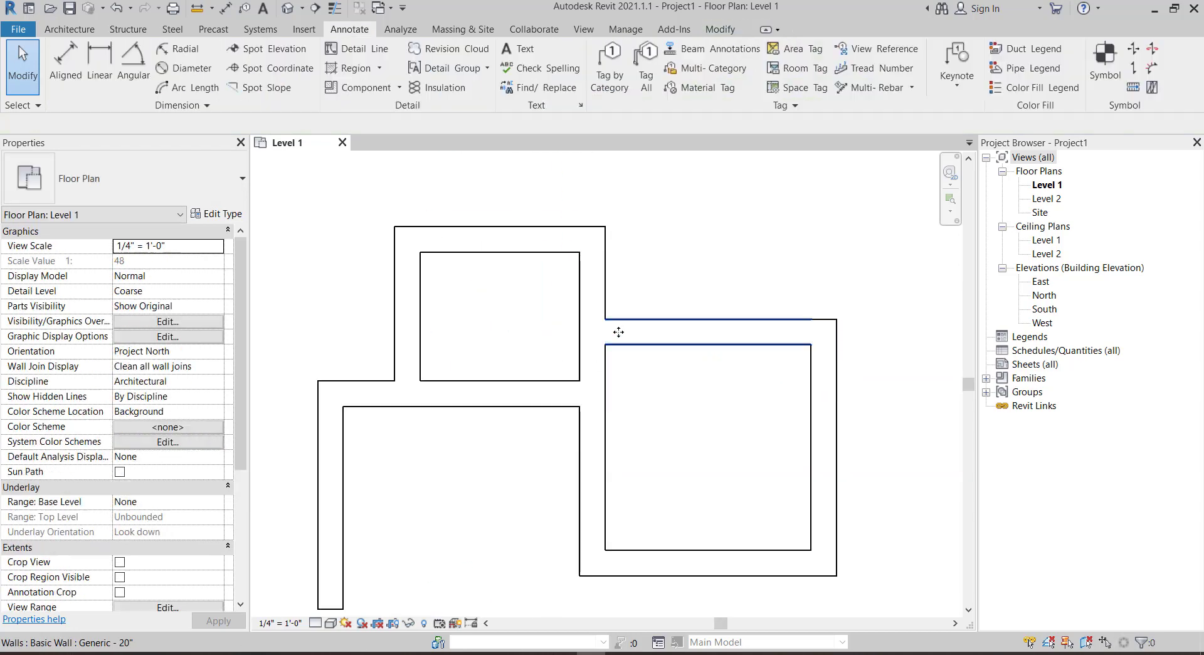
scroll(618, 334, "down", 2)
scroll(646, 371, "up", 2)
scroll(705, 374, "down", 1)
scroll(546, 370, "up", 2)
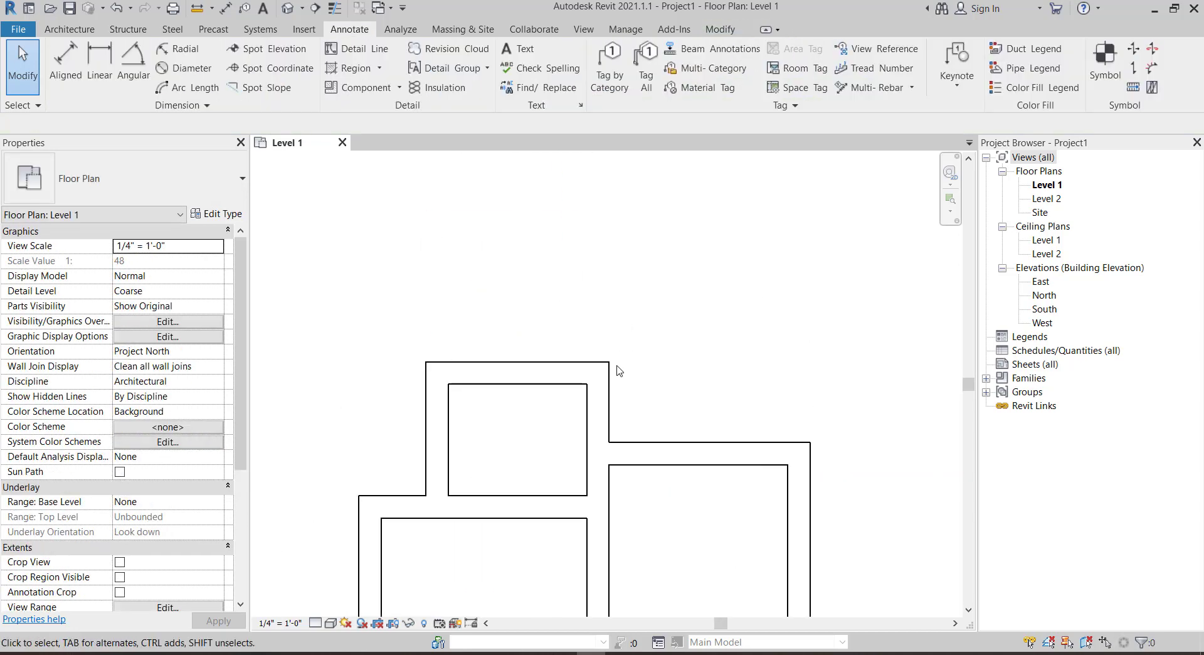
scroll(358, 422, "up", 2)
scroll(444, 422, "down", 3)
key("alt+Tab")
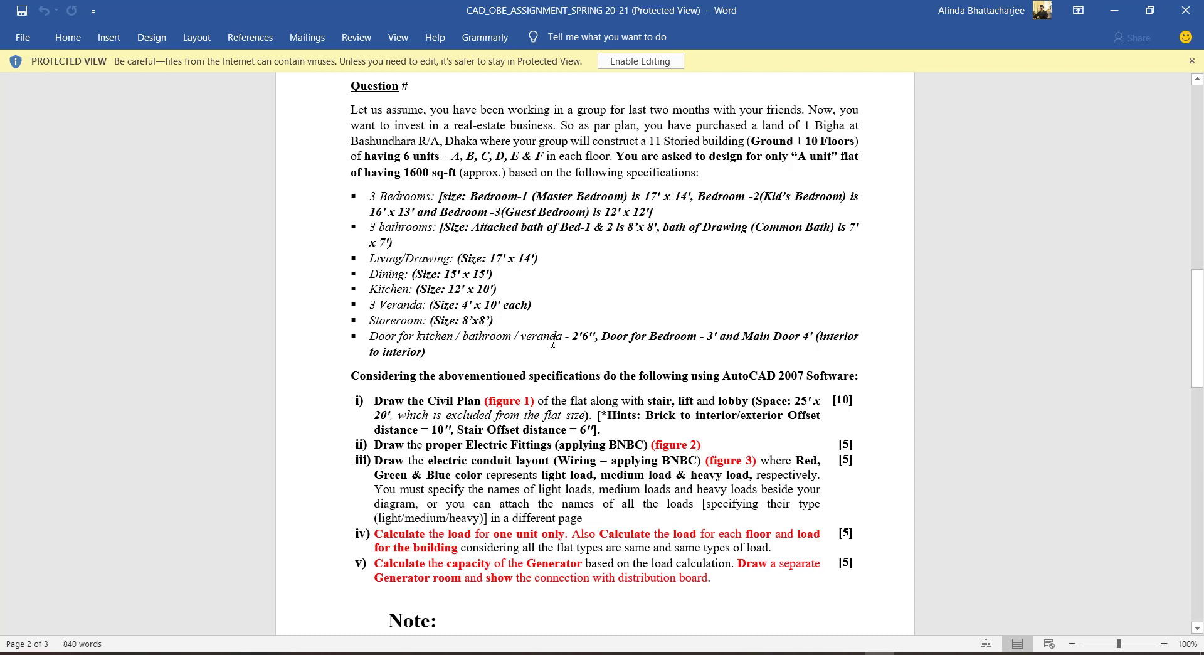
key("alt+Tab")
- Draw chained Generic - 20" walls enclosing a small room on the west side
left_click(504, 437)
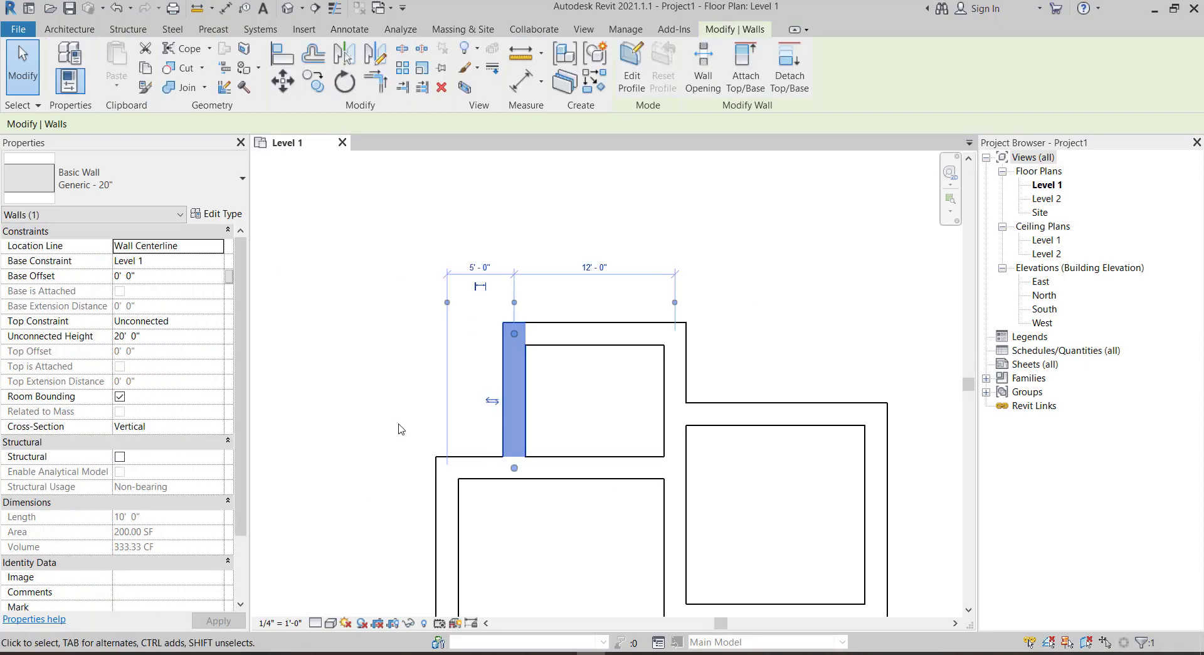
key("w")
key("a")
scroll(430, 491, "up", 2)
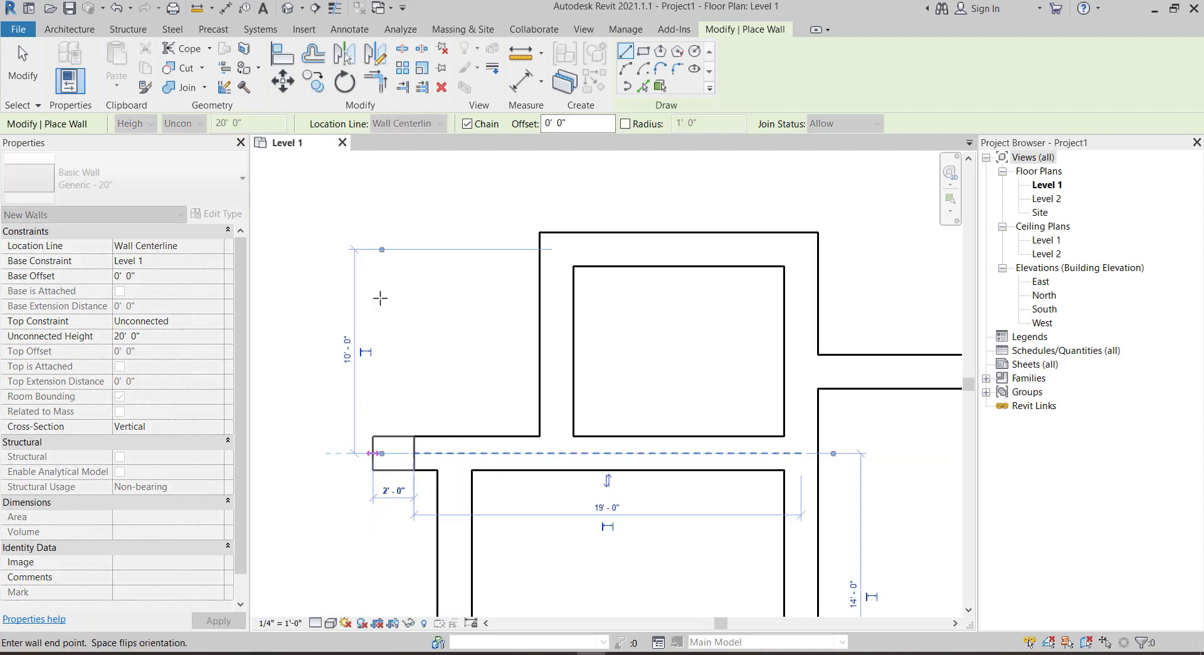
scroll(415, 278, "down", 2)
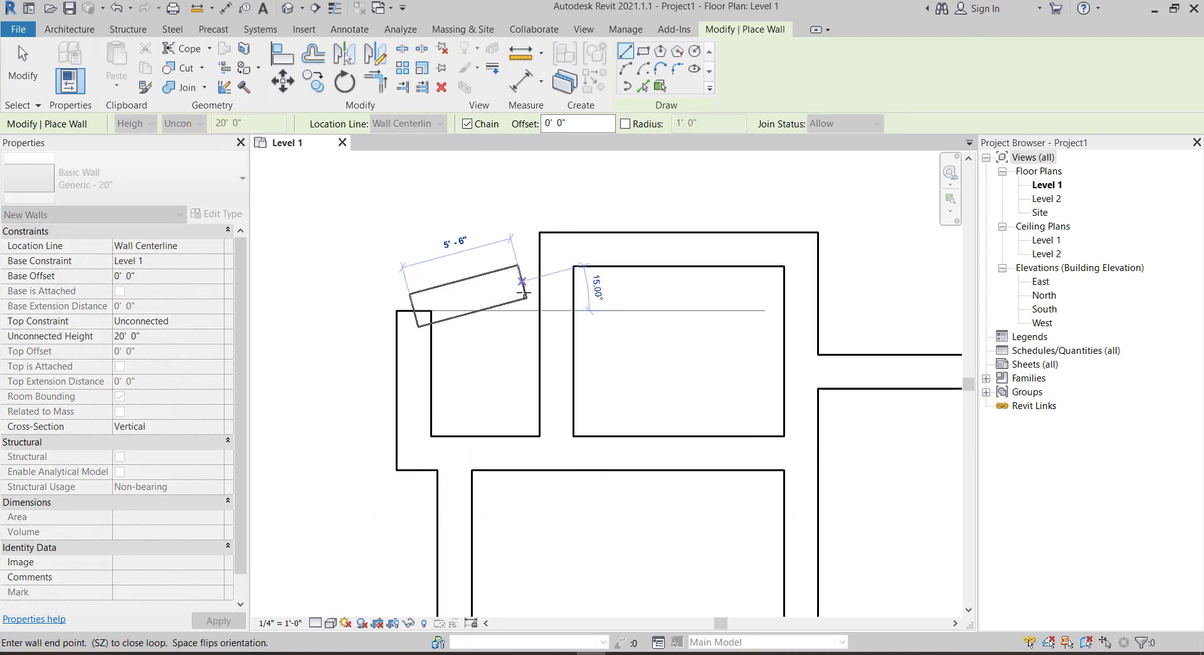
key("Escape")
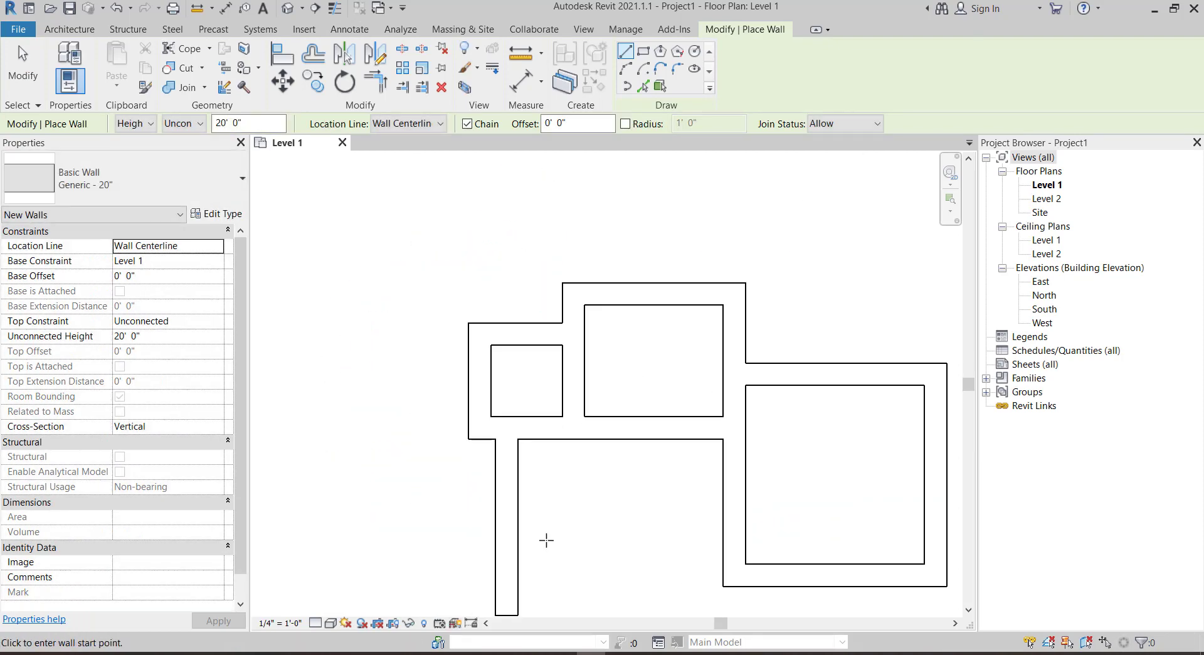
scroll(546, 540, "down", 2)
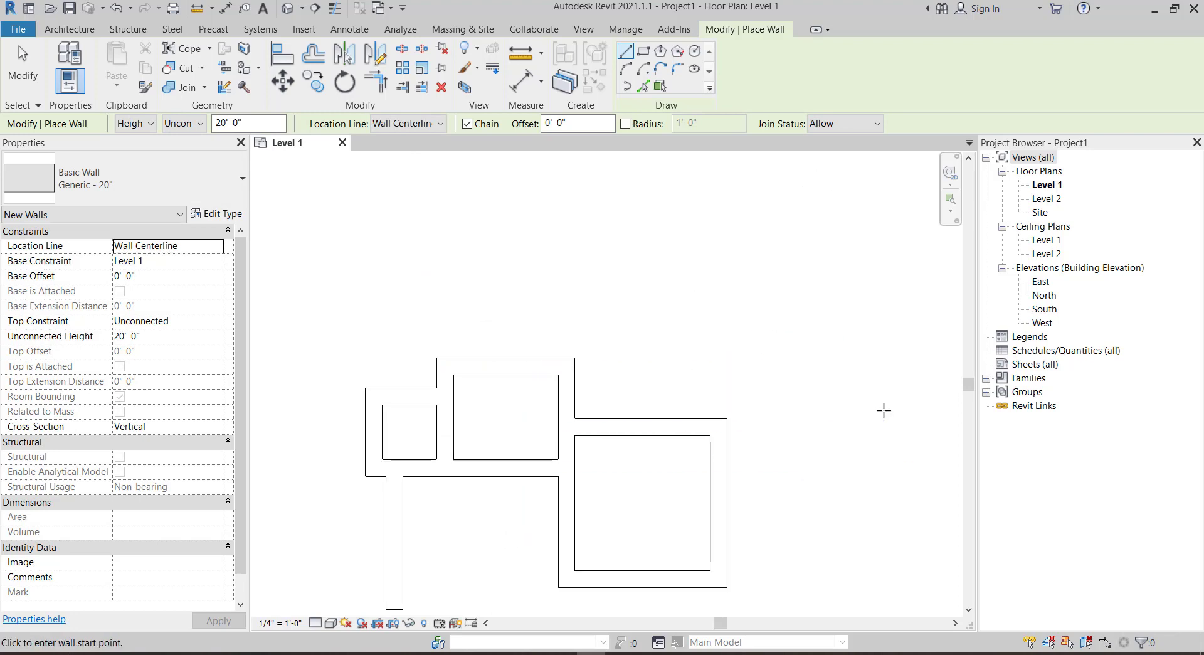
scroll(884, 410, "up", 2)
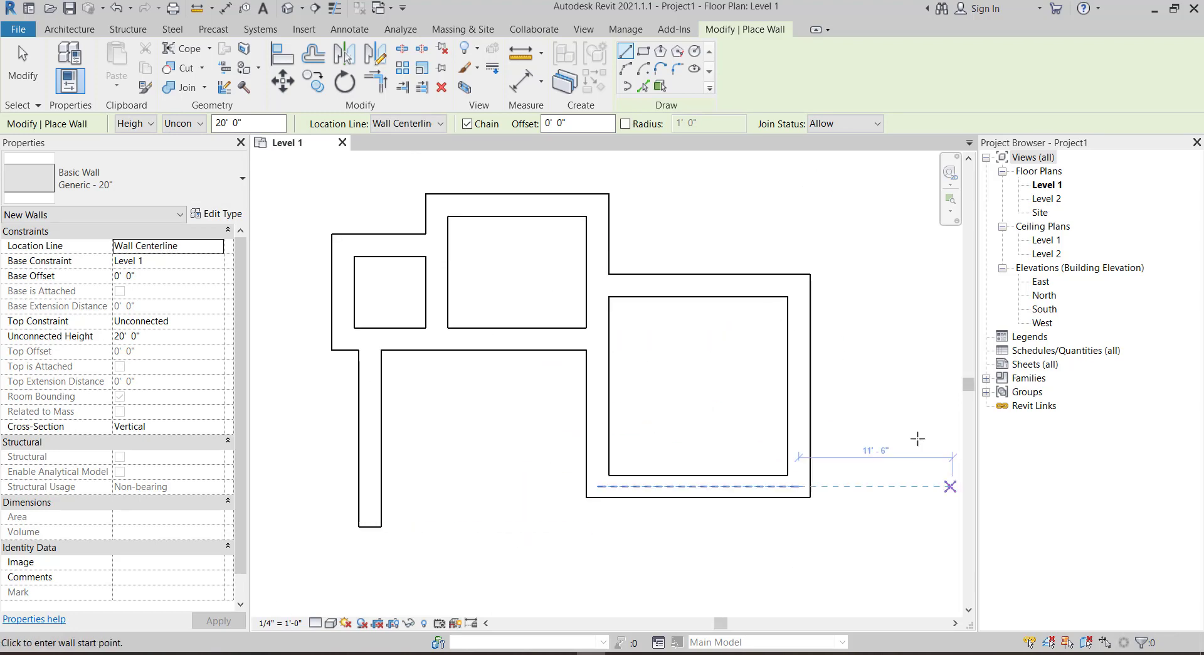
middle_click_drag(813, 575, 785, 502)
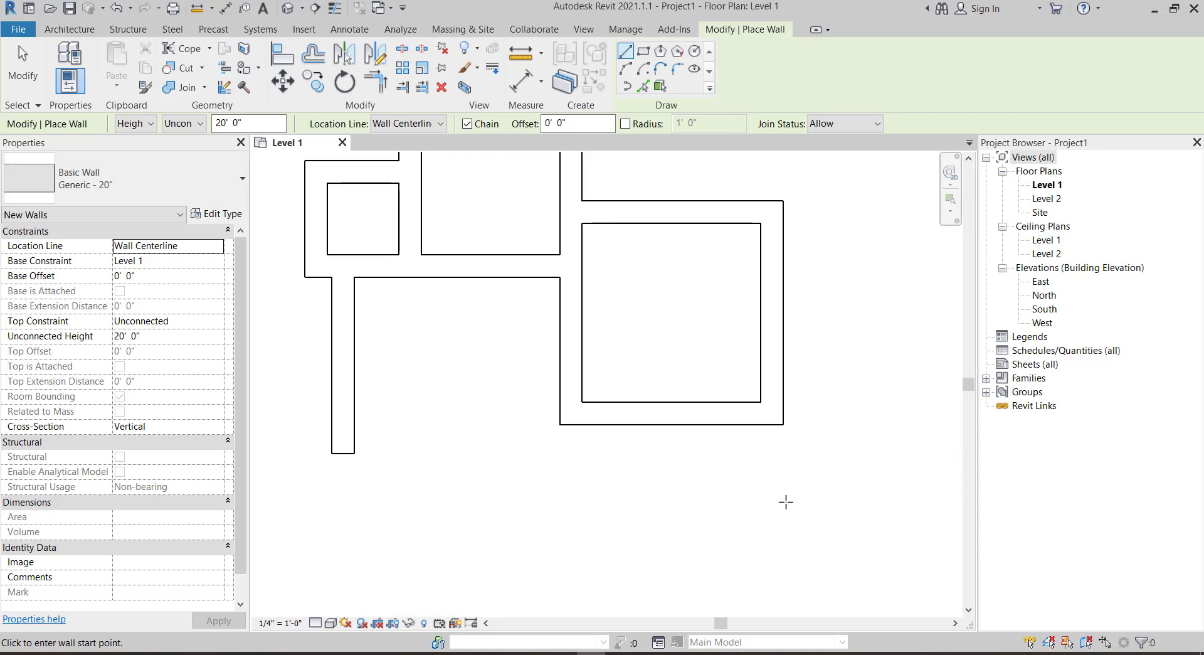
scroll(786, 501, "down", 2)
scroll(825, 276, "up", 2)
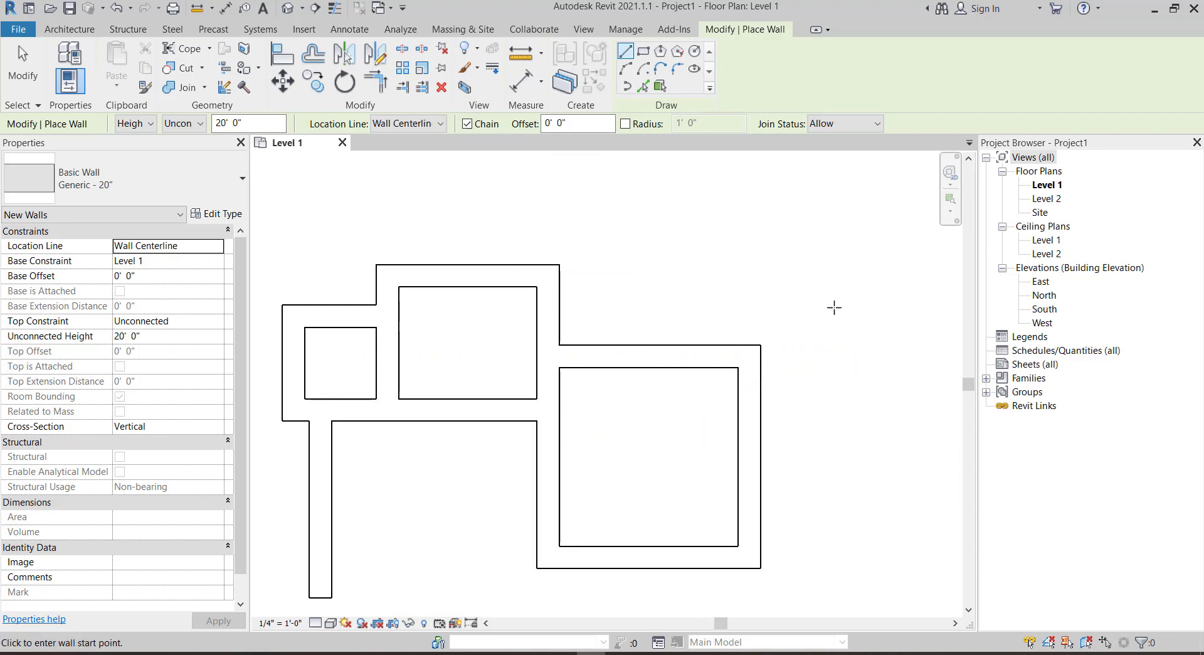
scroll(908, 451, "up", 3)
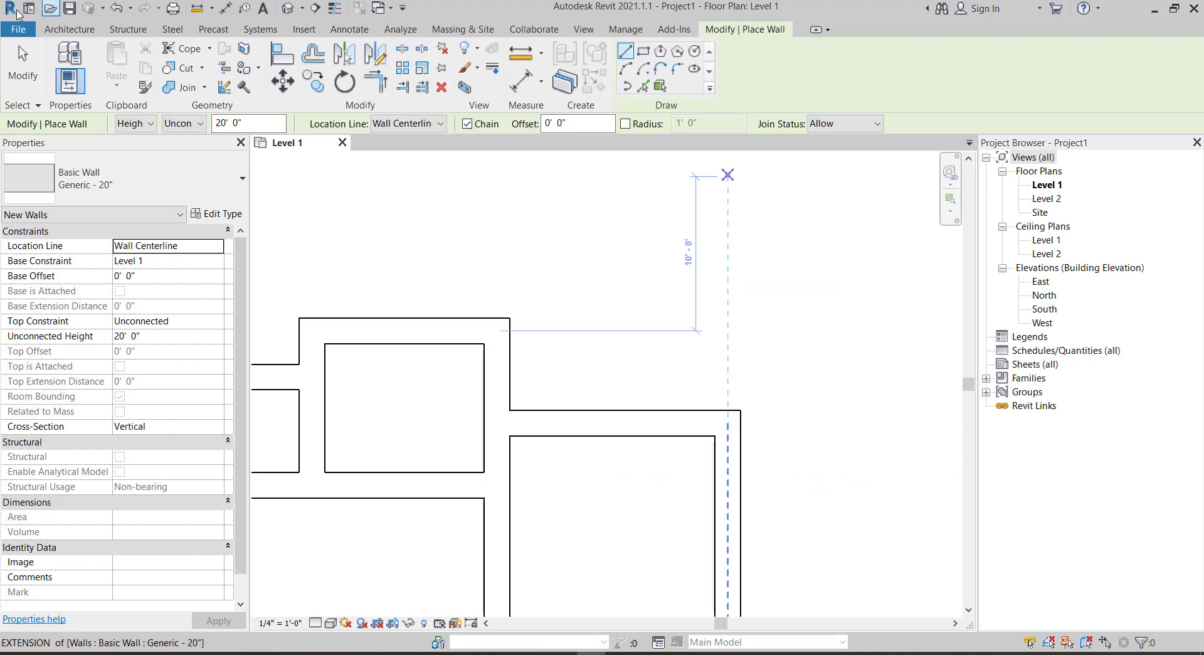
key("Escape")
key("Escape")
- Draw a top room: a wall up, a 15'-0" wall across, and a wall back down
left_click(500, 411)
left_click(49, 25)
left_click(63, 59)
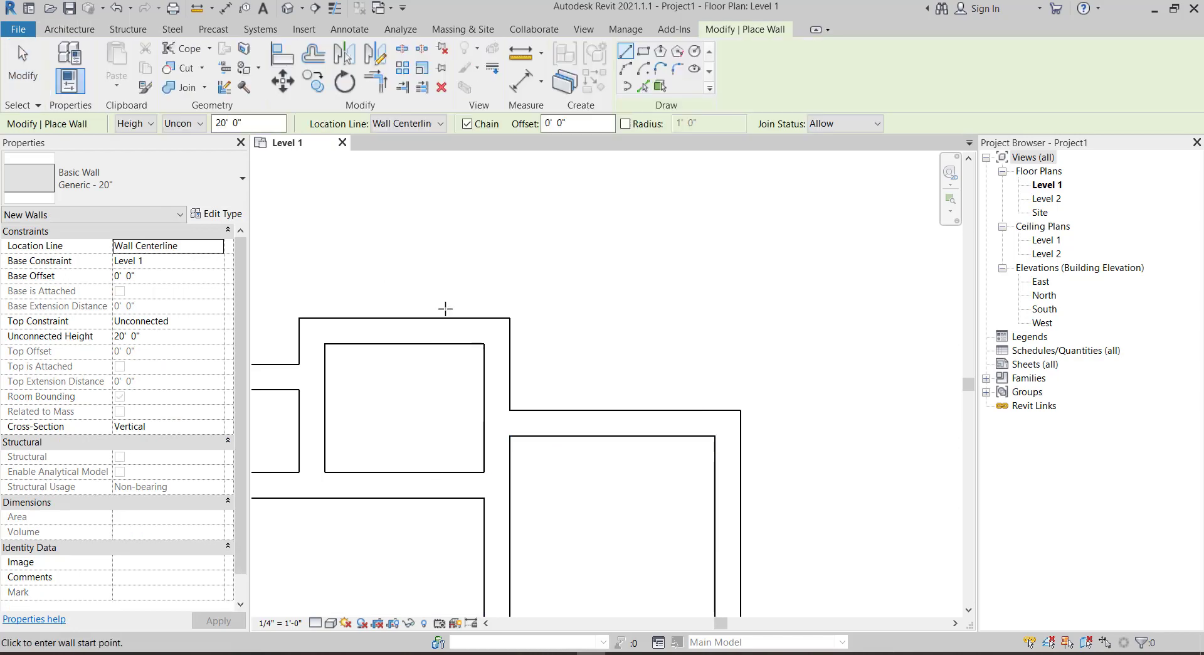
left_click(497, 326)
left_click(493, 242)
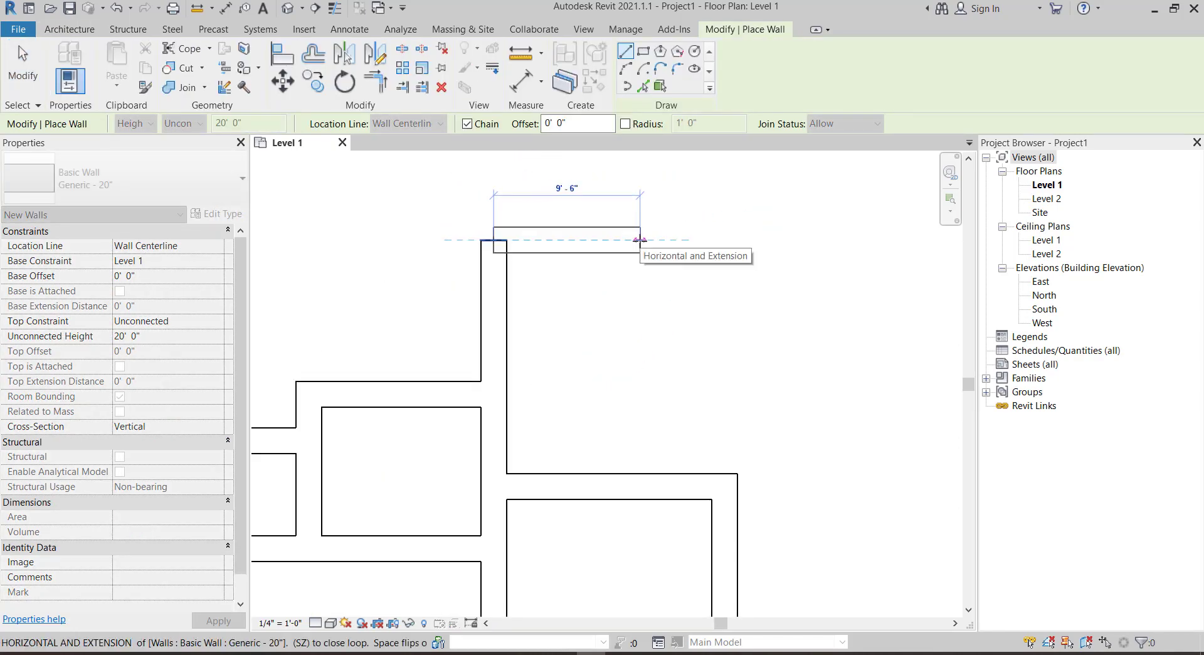
left_click(718, 240)
left_click(694, 474)
key("Escape")
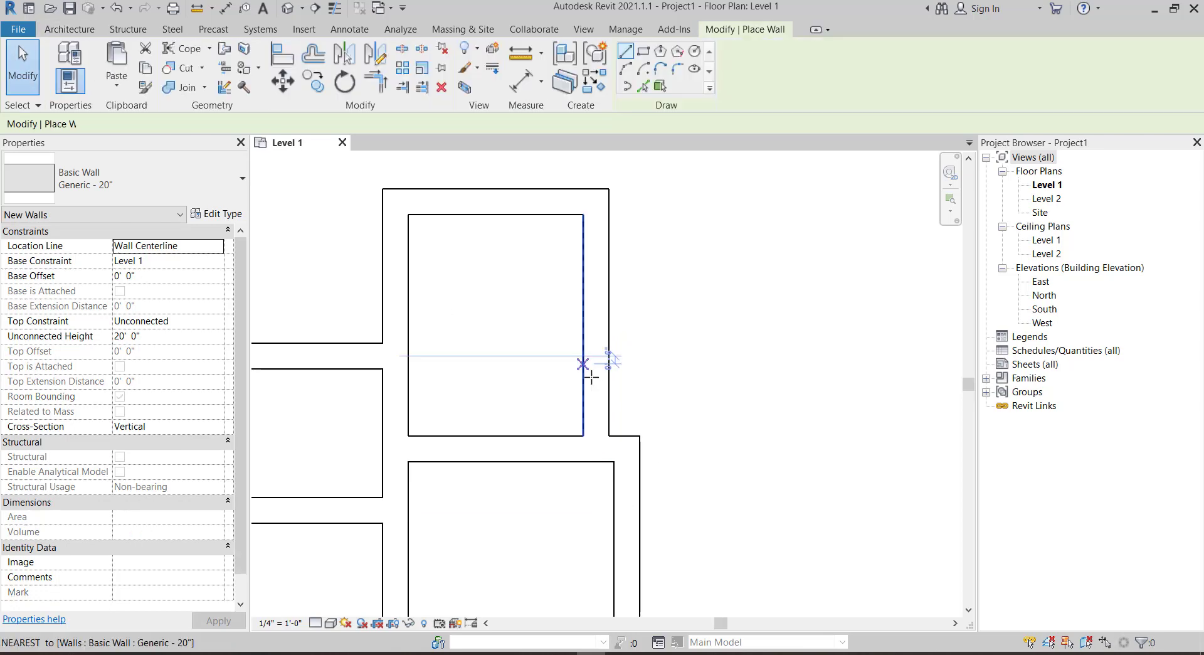
- Start a 10-foot wall from the room junction, entering 12 for the next segment
left_click(640, 448)
type("10")
key("Return")
scroll(853, 469, "down", 2)
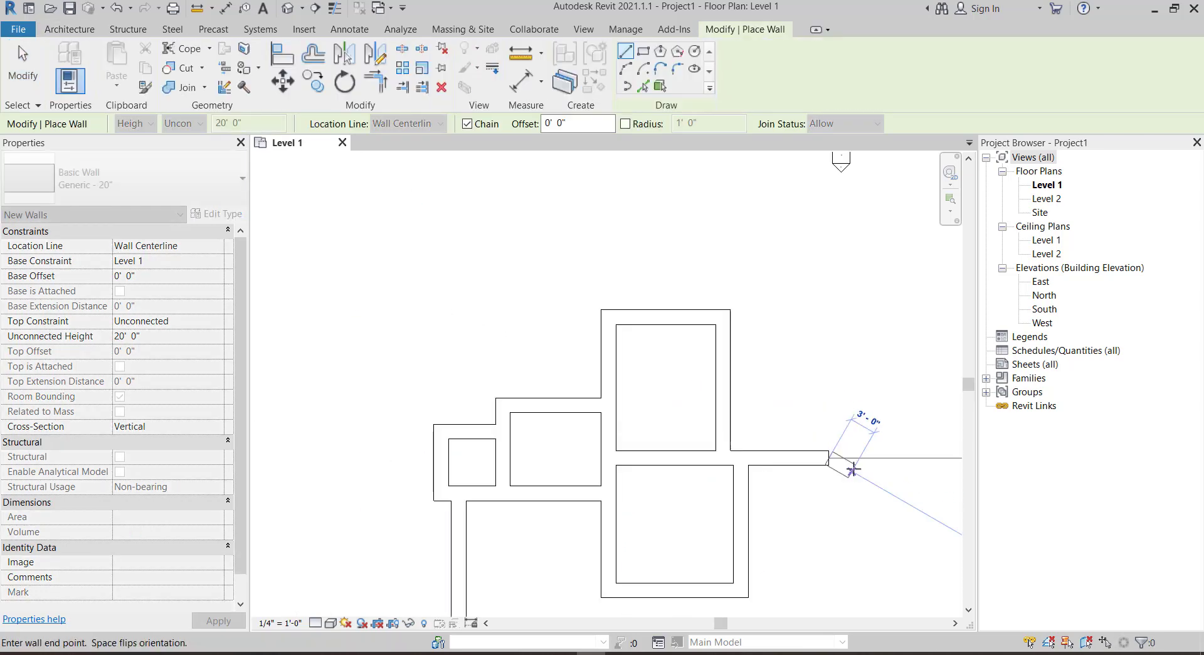
scroll(811, 513, "up", 1)
type("12")
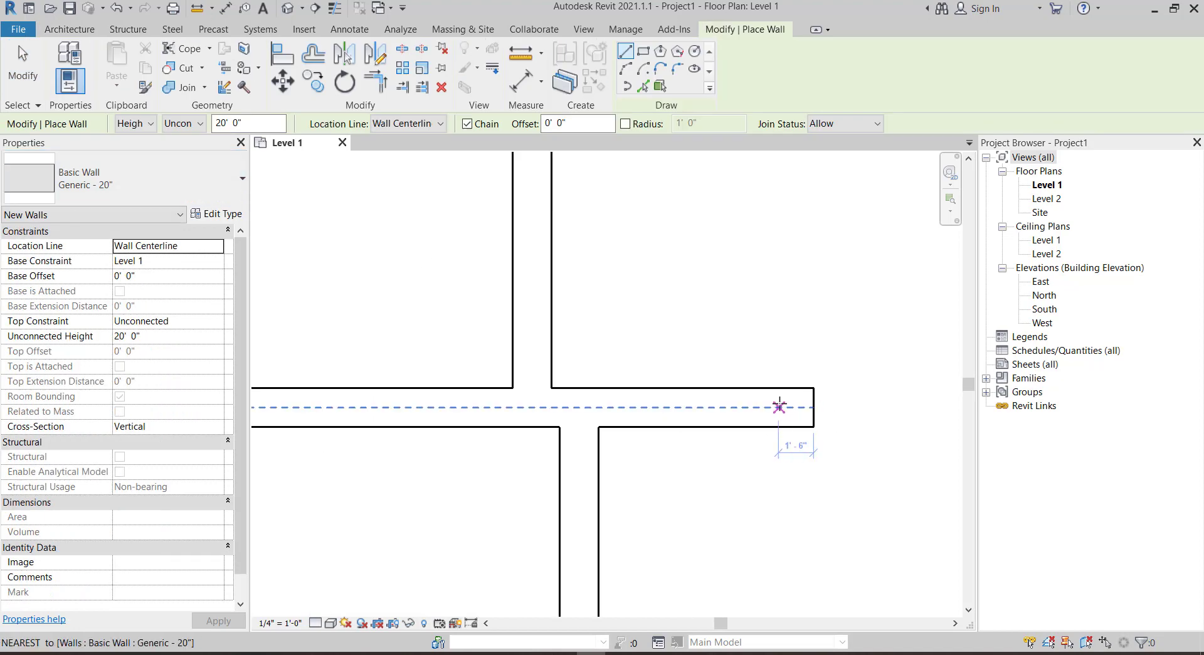
- Add another 10-foot wall to the right, then discard the extra right-hand walls
left_click(652, 452)
type("10")
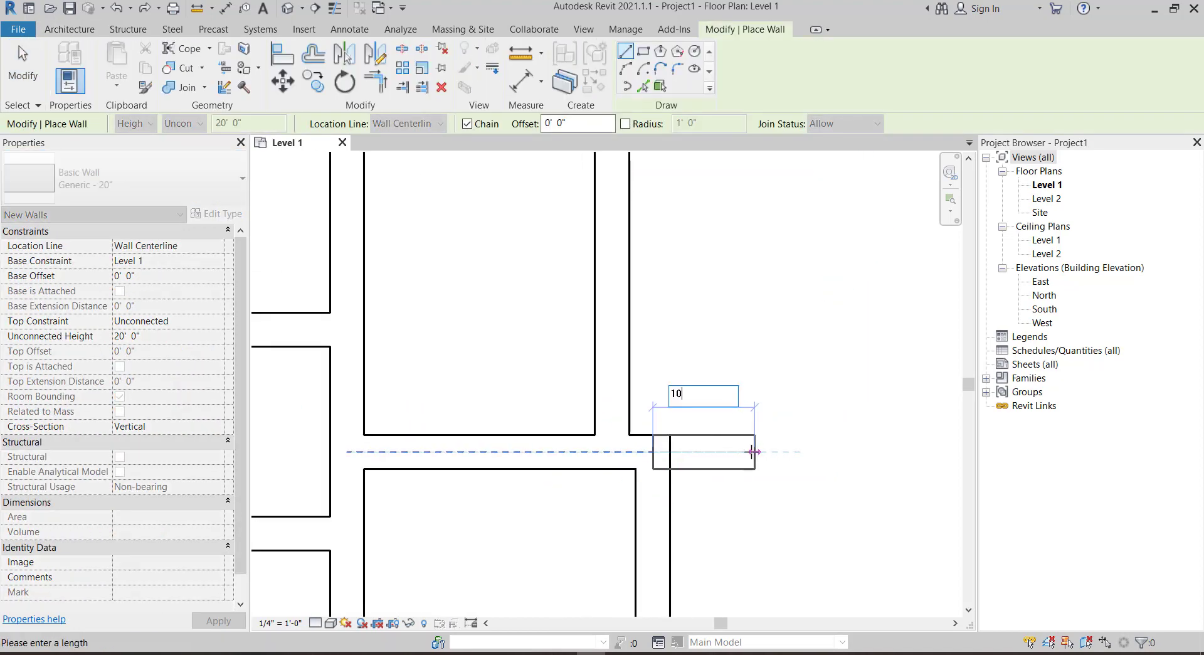
key("Return")
scroll(752, 452, "down", 3)
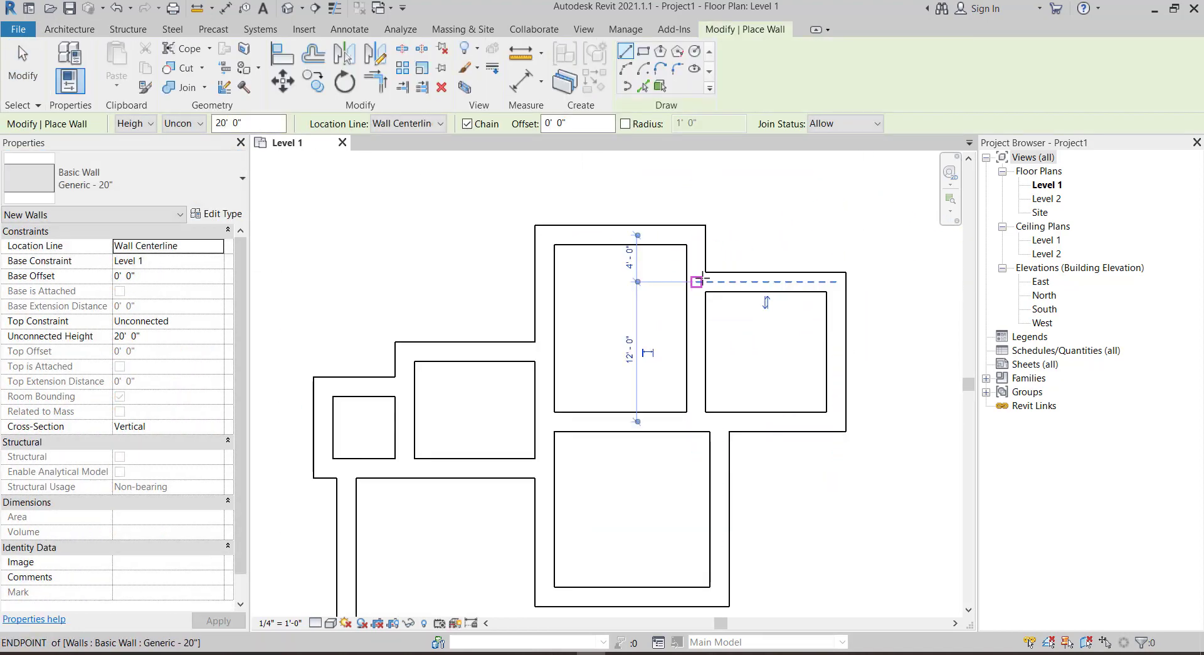
middle_click_drag(702, 276, 655, 293)
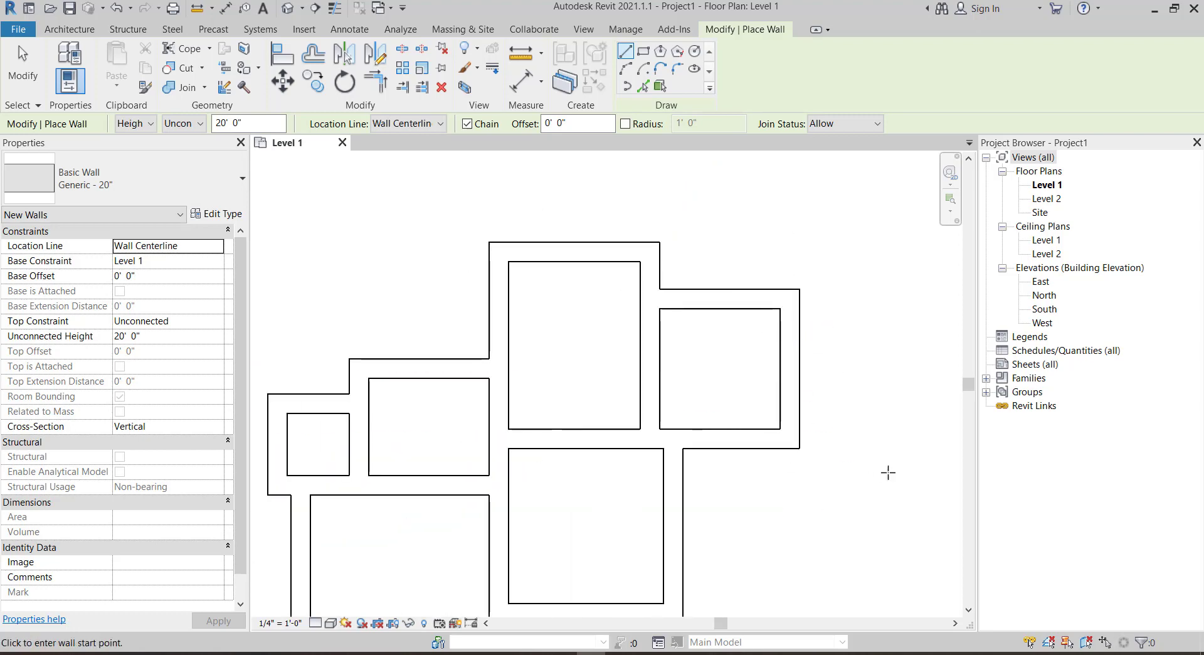
key("Escape")
middle_click_drag(888, 472, 776, 425)
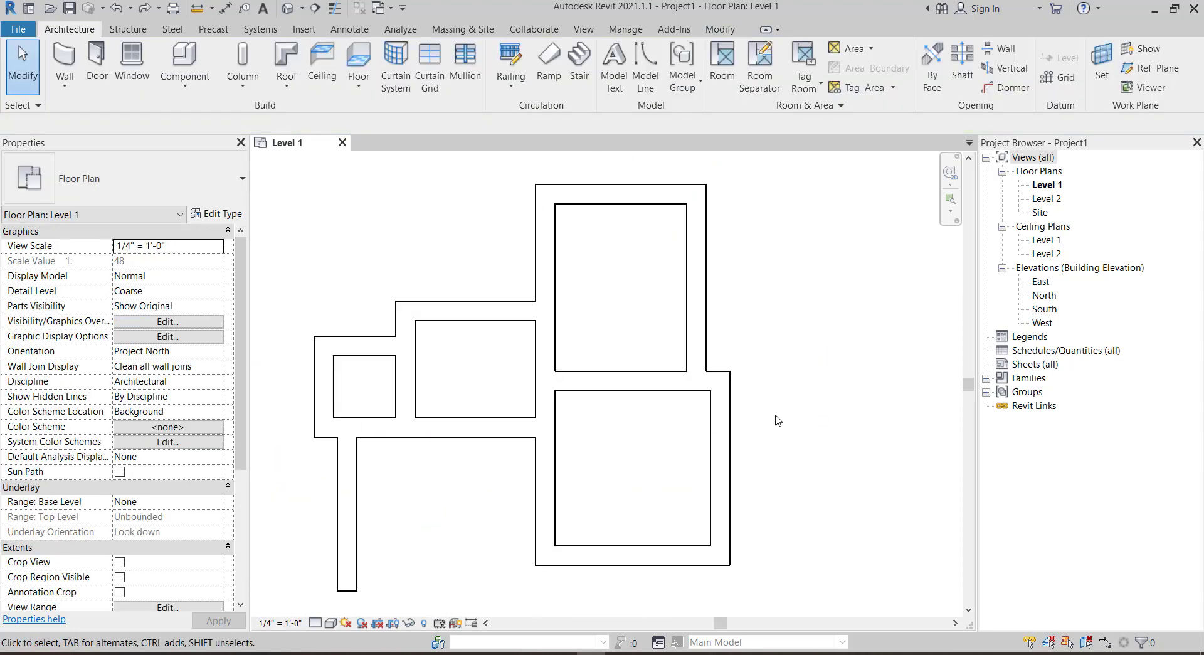
- Close a room beside the lower large room with a 12-foot 20-inch wall
key("w")
key("a")
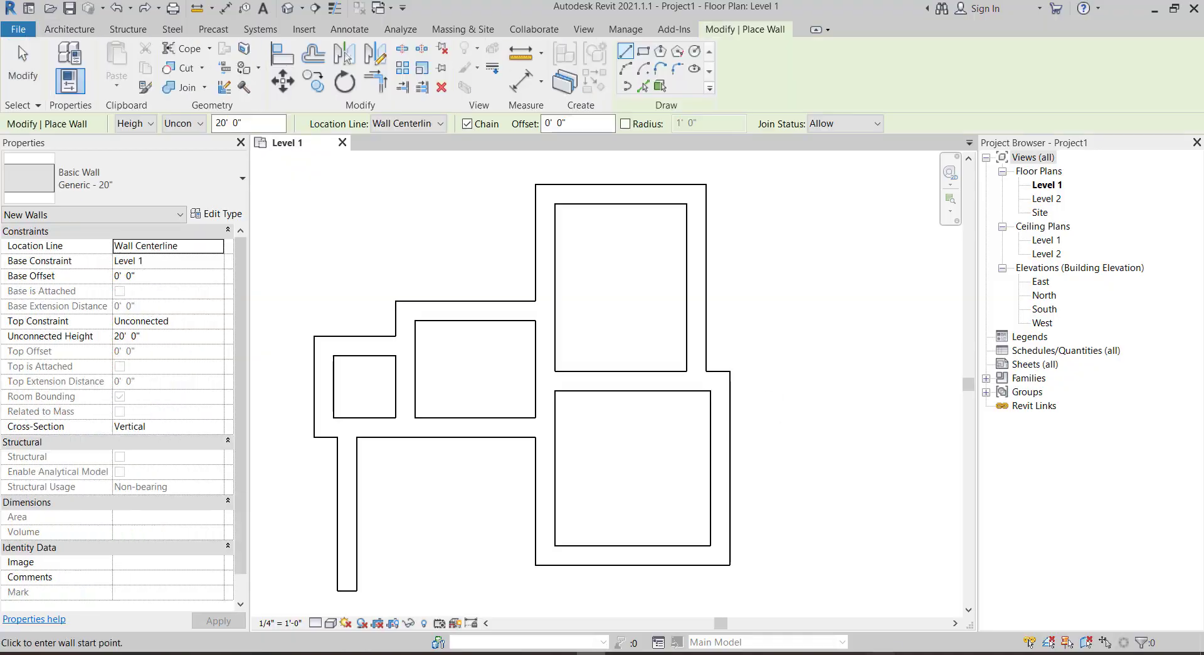
scroll(682, 421, "up", 4)
scroll(695, 451, "down", 5)
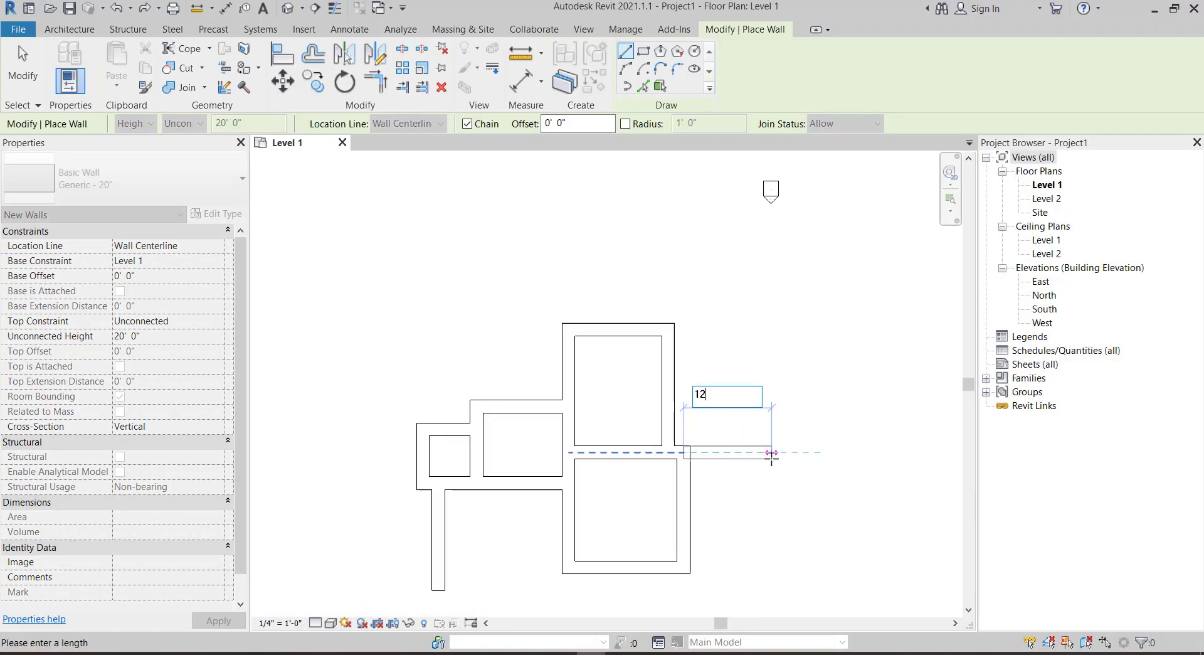
scroll(661, 553, "up", 5)
key("Escape")
key("Escape")
- Review the plan, compare room sizes with the assignment brief, and stop placing walls
scroll(660, 553, "down", 5)
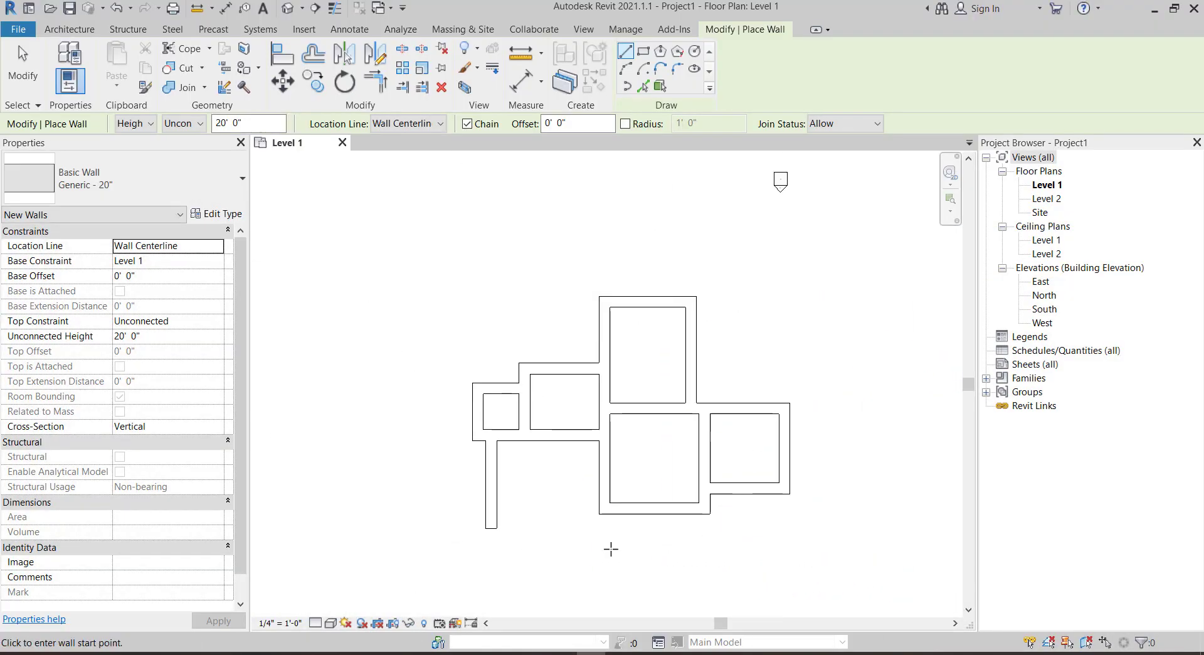
scroll(908, 425, "up", 2)
scroll(820, 284, "down", 3)
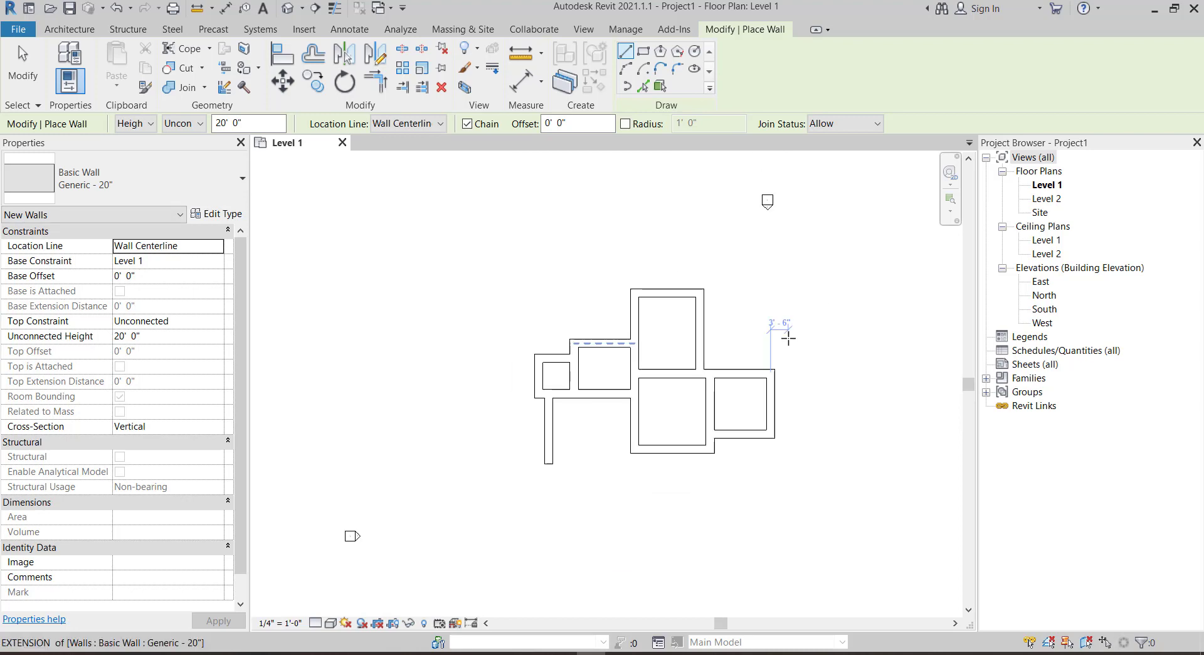
scroll(819, 463, "up", 2)
scroll(819, 464, "down", 1)
scroll(868, 507, "up", 2)
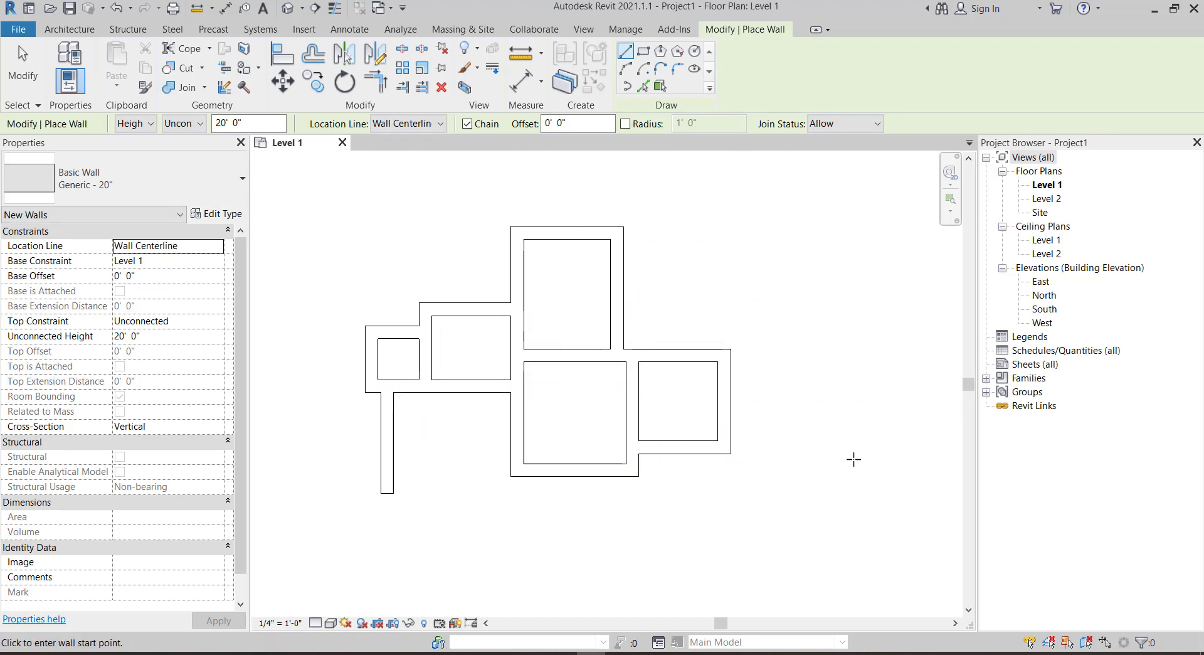
scroll(678, 537, "up", 2)
scroll(698, 506, "down", 2)
scroll(761, 478, "up", 2)
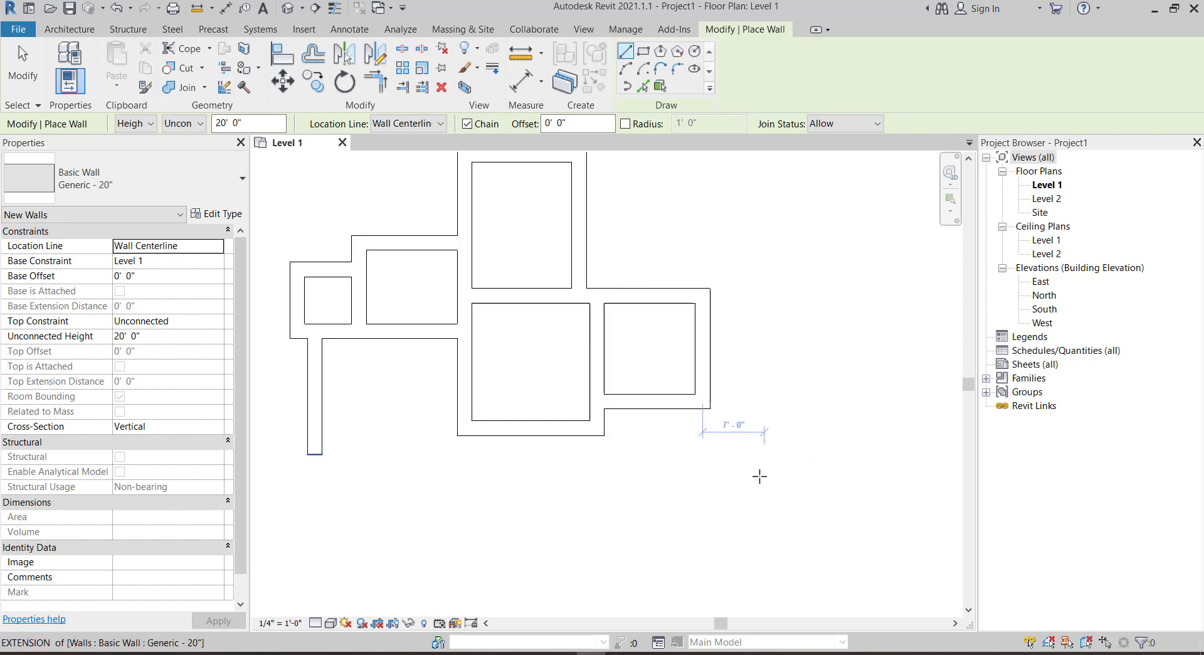
scroll(874, 604, "up", 1)
key("alt+Tab")
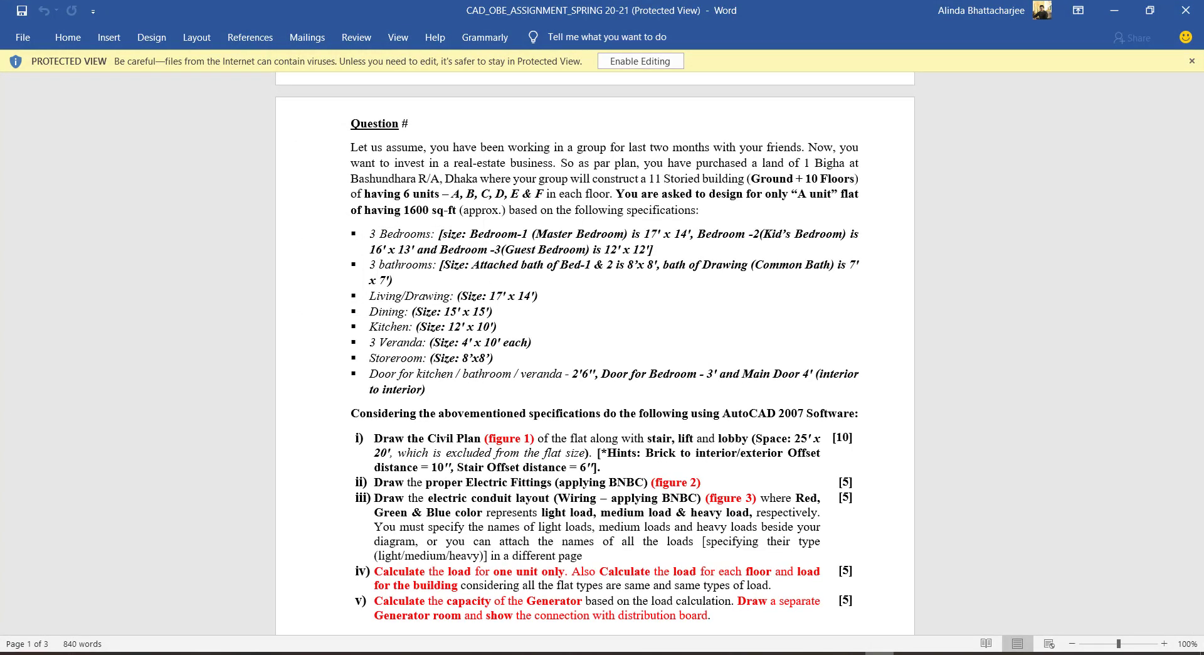
key("alt+Tab")
key("Escape")
key("Escape")
- Inspect the walls around the left-side rooms to find the 19'-0" horizontal wall
left_click(665, 381)
scroll(602, 344, "up", 2)
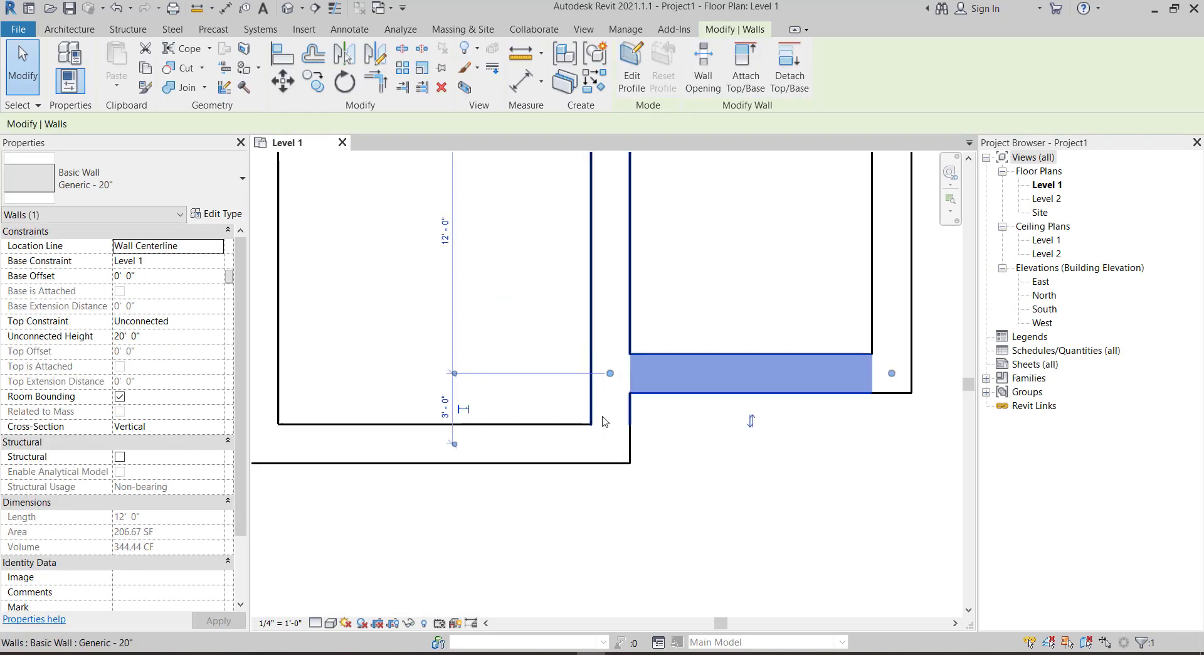
left_click(553, 334)
scroll(546, 439, "down", 3)
scroll(532, 439, "up", 1)
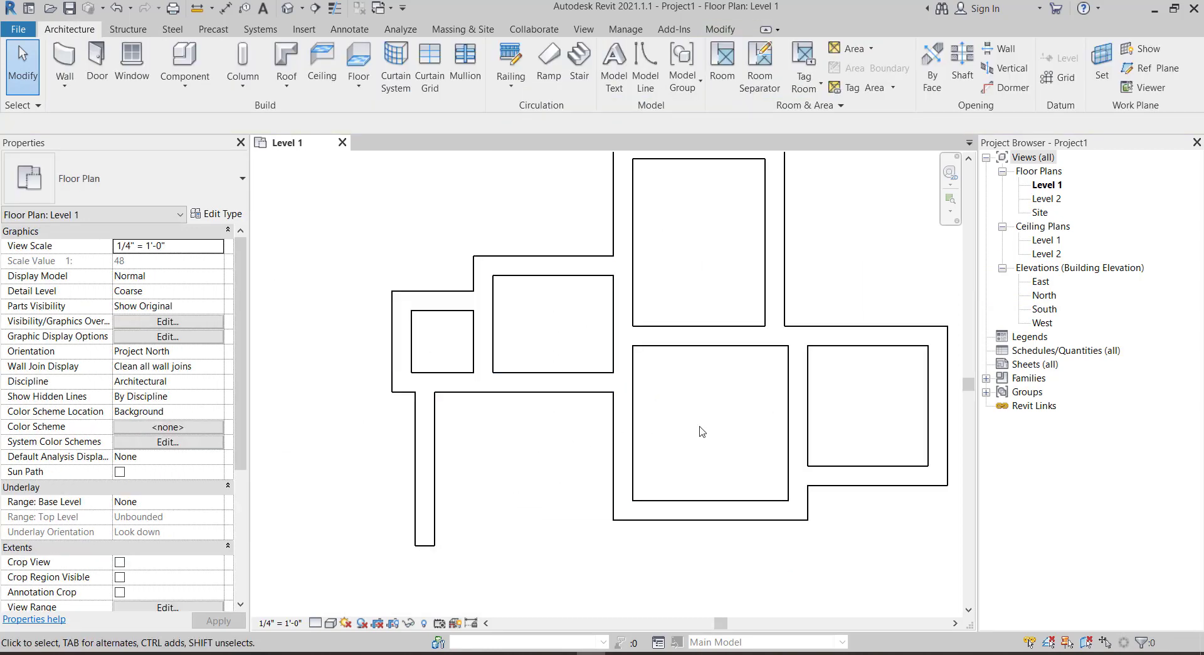
scroll(559, 437, "up", 1)
scroll(559, 376, "up", 2)
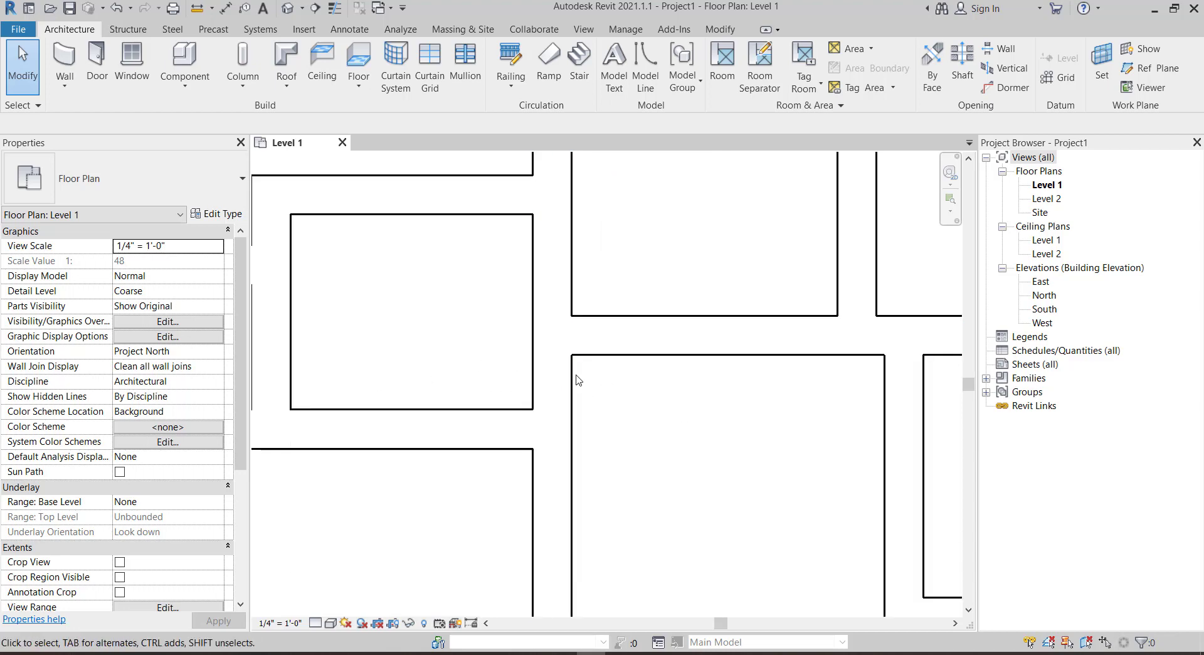
scroll(647, 399, "down", 2)
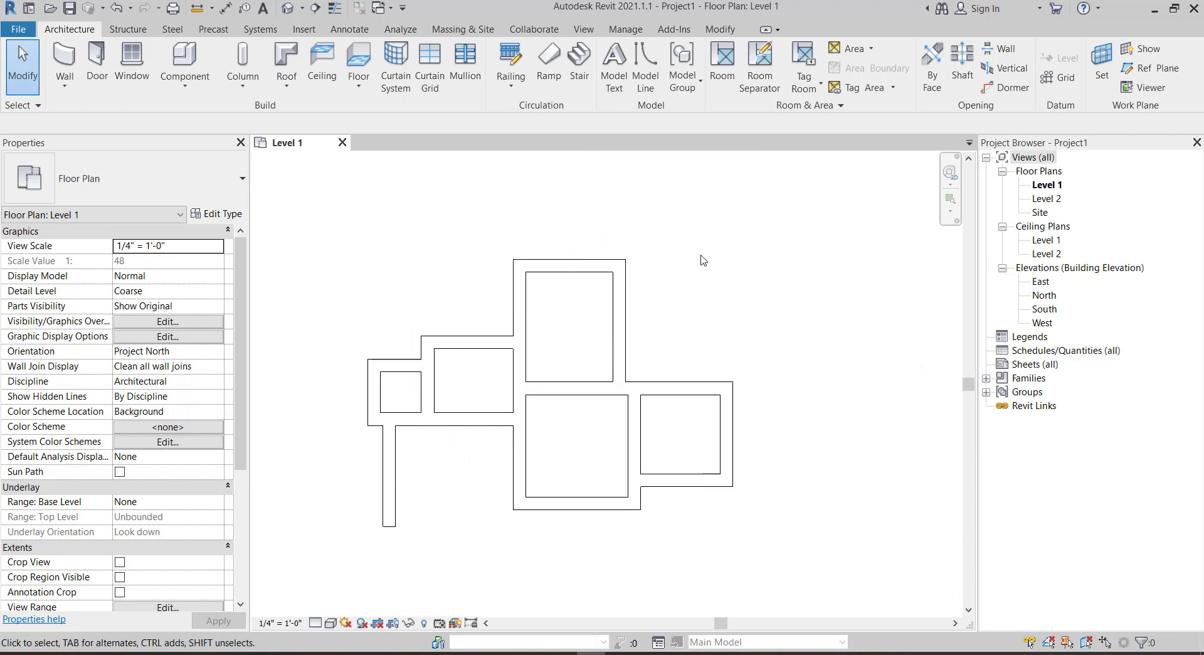
scroll(428, 409, "up", 3)
scroll(717, 320, "down", 4)
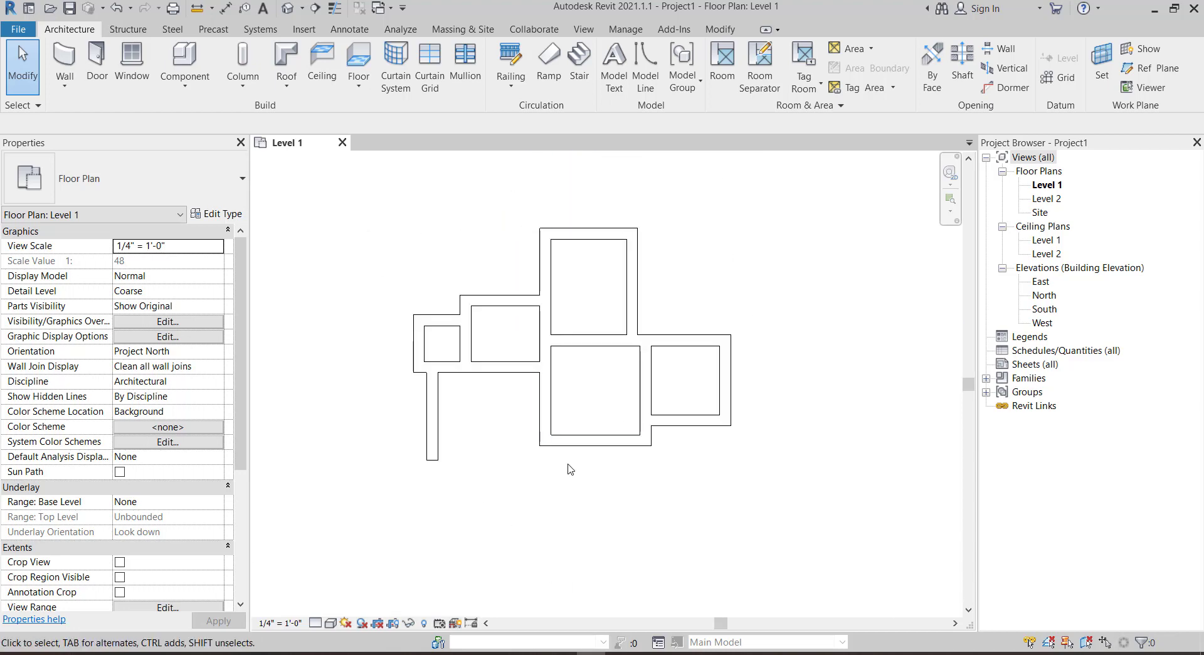
scroll(571, 469, "down", 2)
scroll(520, 412, "up", 3)
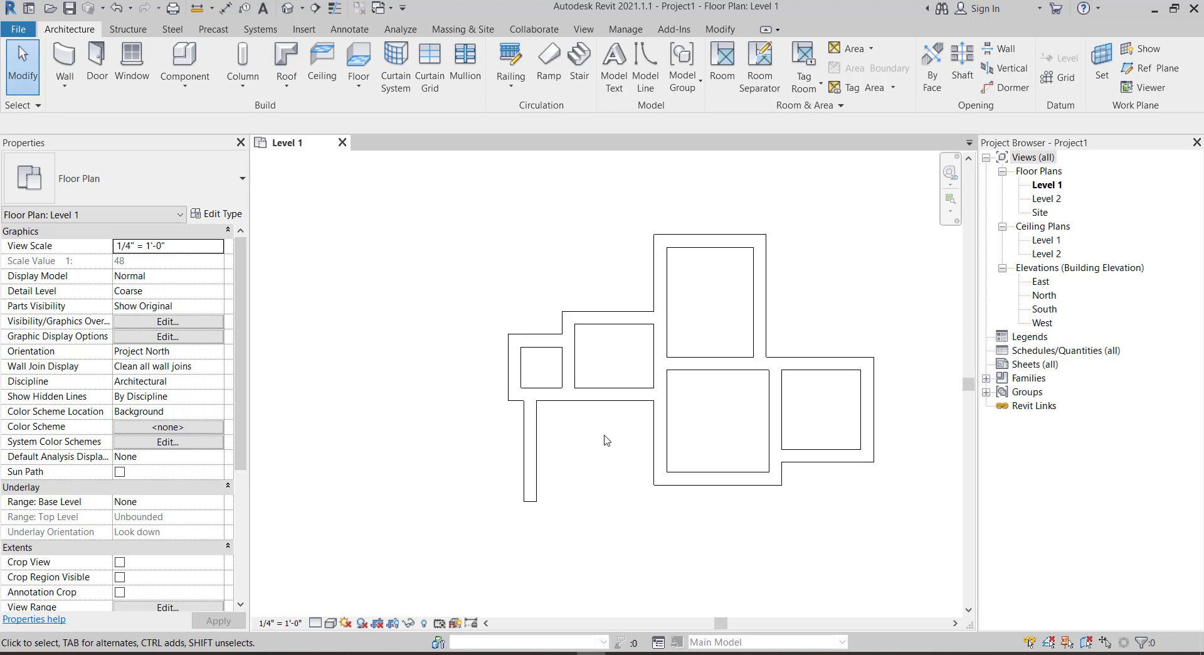
scroll(455, 314, "up", 3)
left_click(440, 314)
left_click(473, 357)
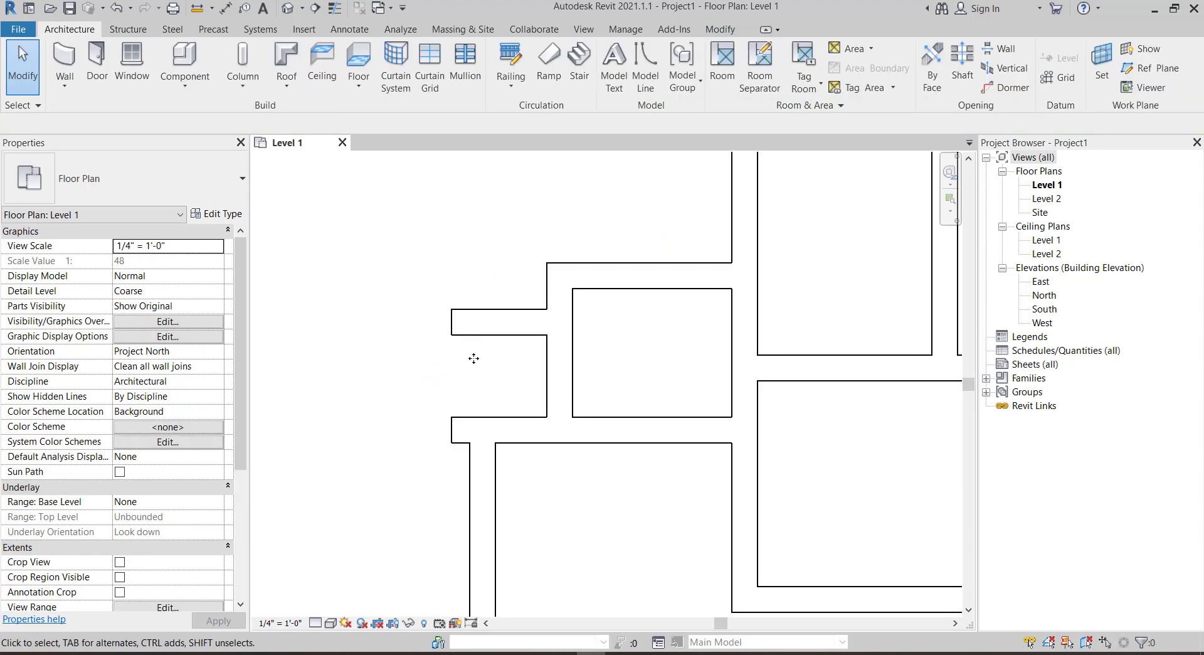
left_click(498, 317)
key("Escape")
scroll(488, 426, "up", 2)
scroll(488, 427, "down", 2)
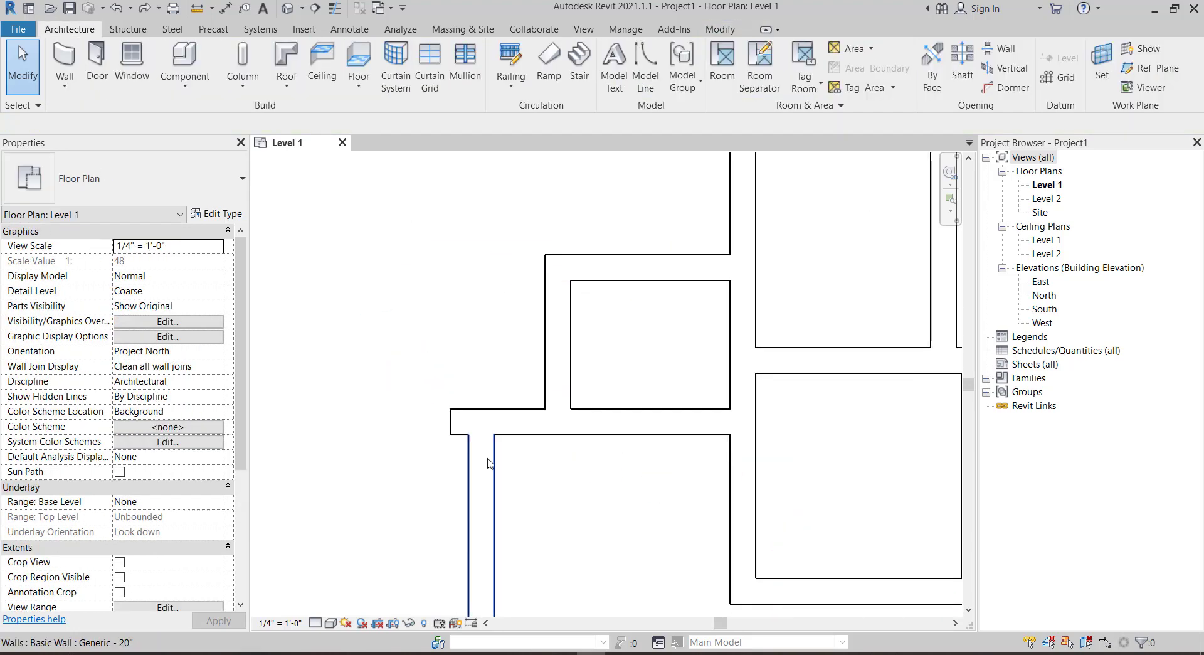
scroll(489, 463, "up", 1)
left_click(489, 418)
key("Escape")
- Change the horizontal wall's 19'-0" length dimension to 17'-0"
left_click(708, 389)
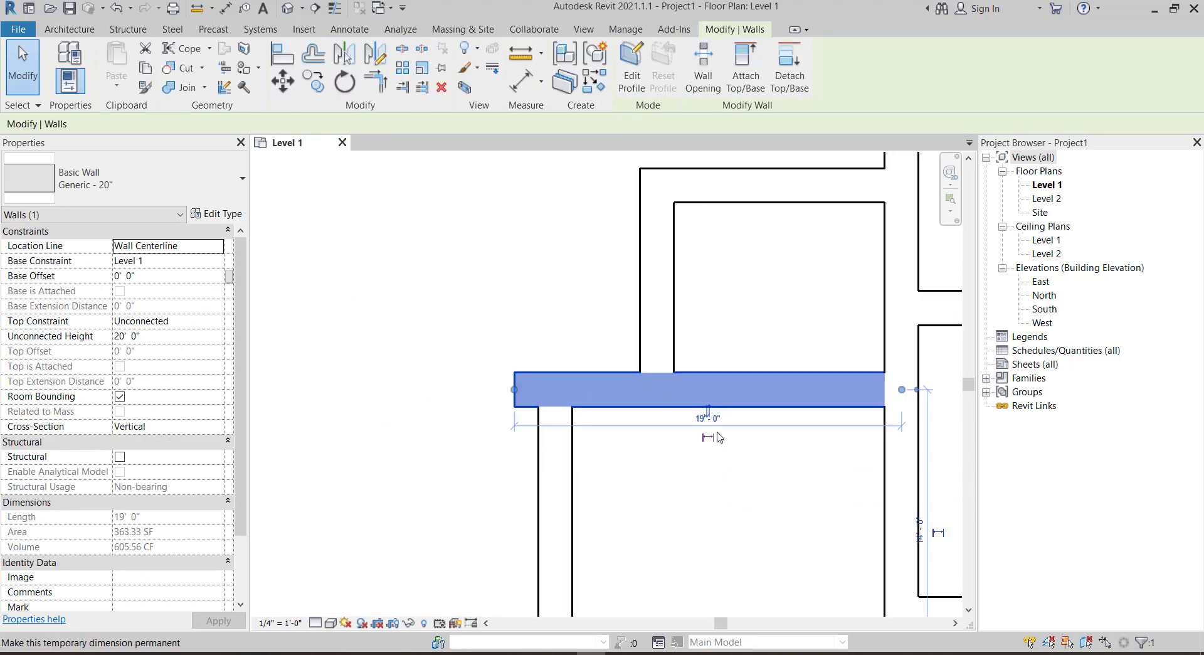
left_click(708, 418)
scroll(720, 437, "up", 1)
scroll(708, 439, "down", 2)
scroll(707, 527, "down", 1)
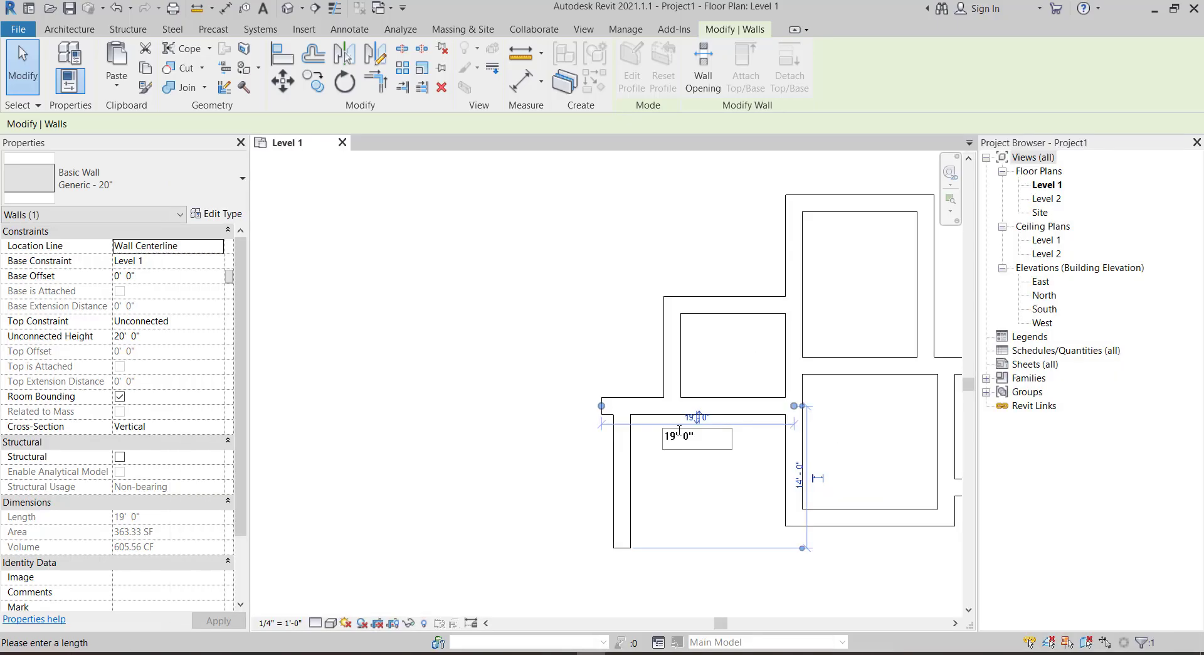
key("Return")
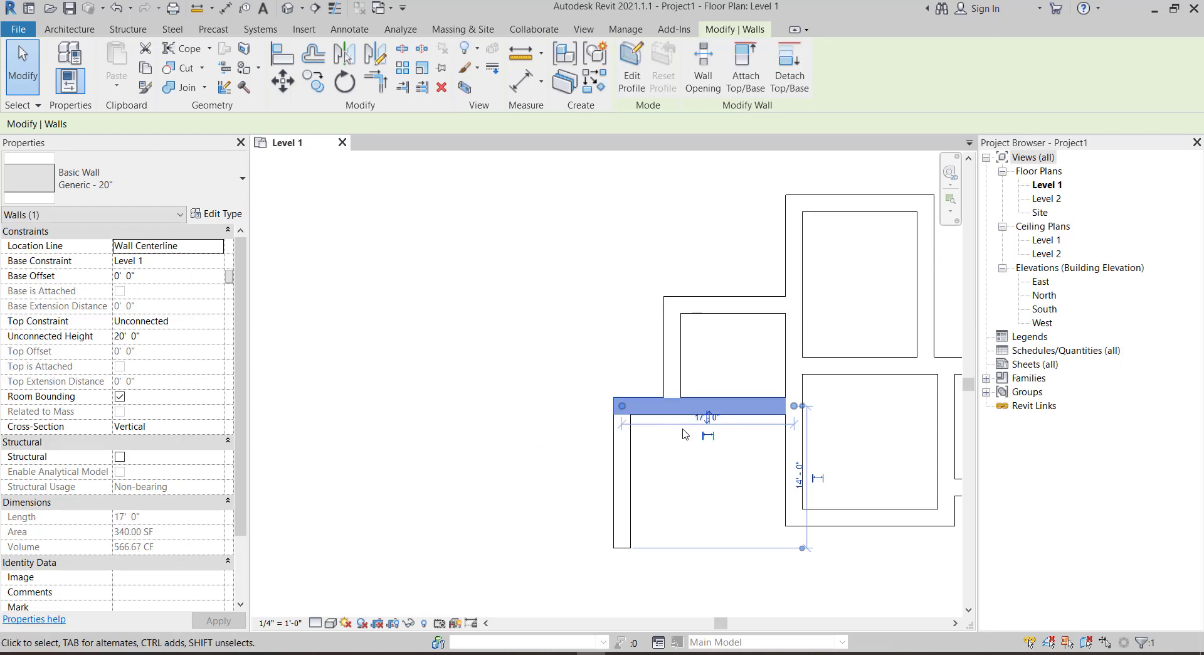
key("Escape")
scroll(685, 434, "up", 2)
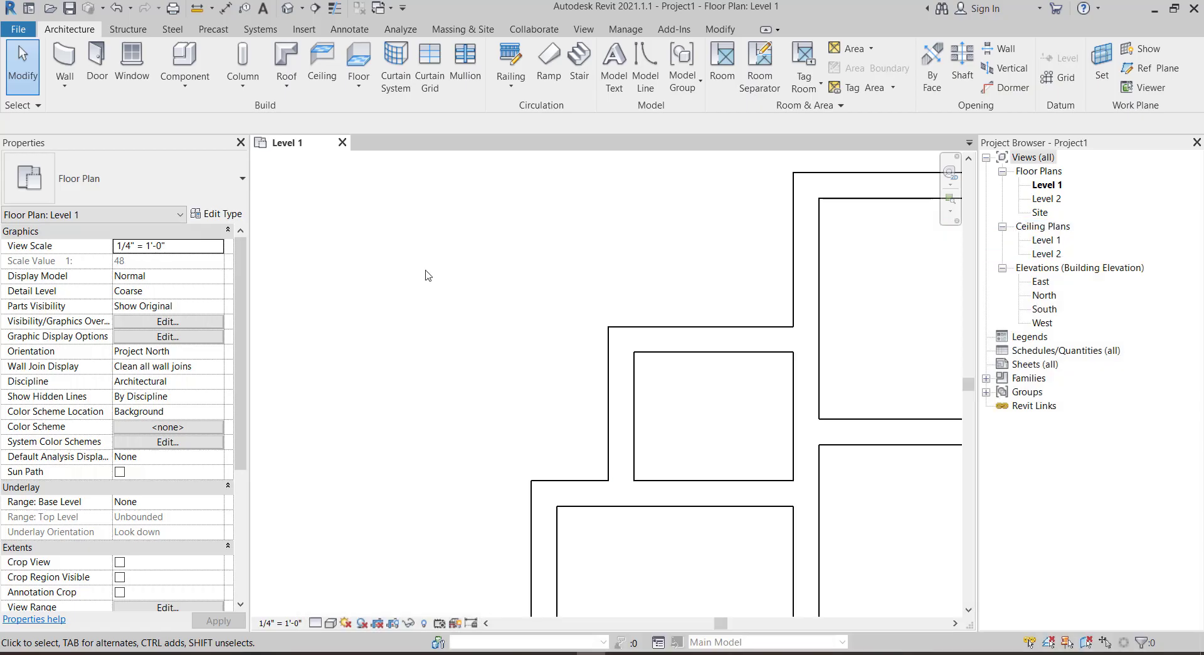
left_click(627, 493)
- Draw the vertical Generic - 20" wall below the small left room, entering 8 for its length
left_click(621, 402)
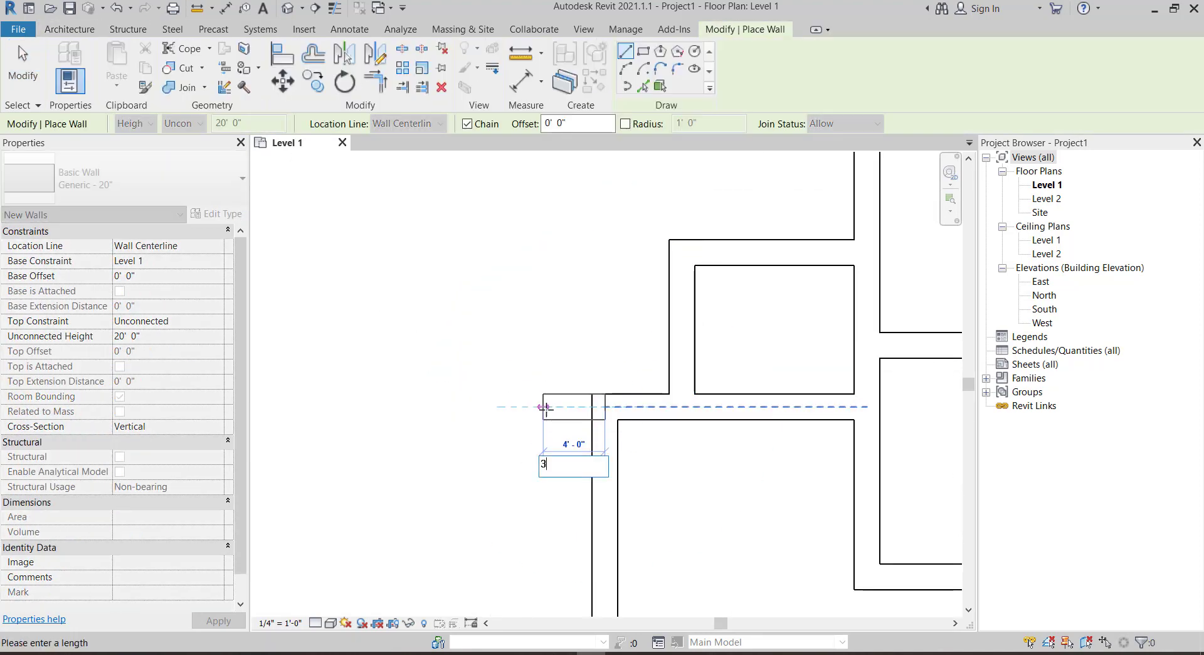
type("8")
key("Return")
key("Escape")
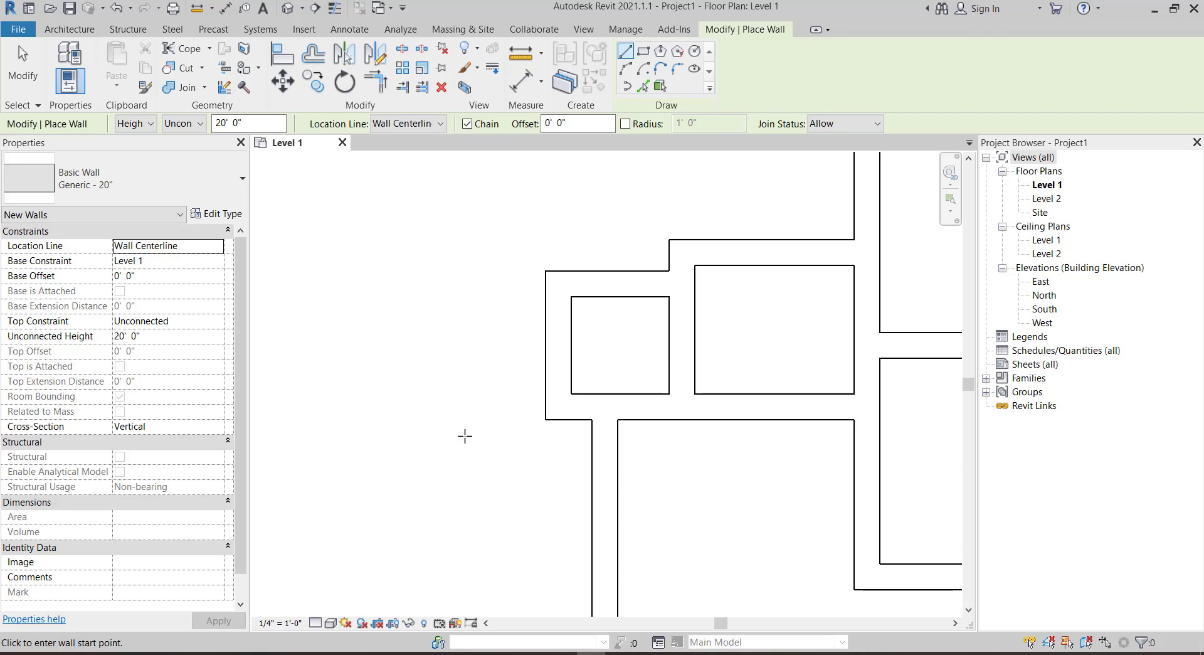
- Check room sizes in the Word assignment and dismiss Revit's save reminder
scroll(506, 344, "down", 3)
scroll(505, 344, "down", 2)
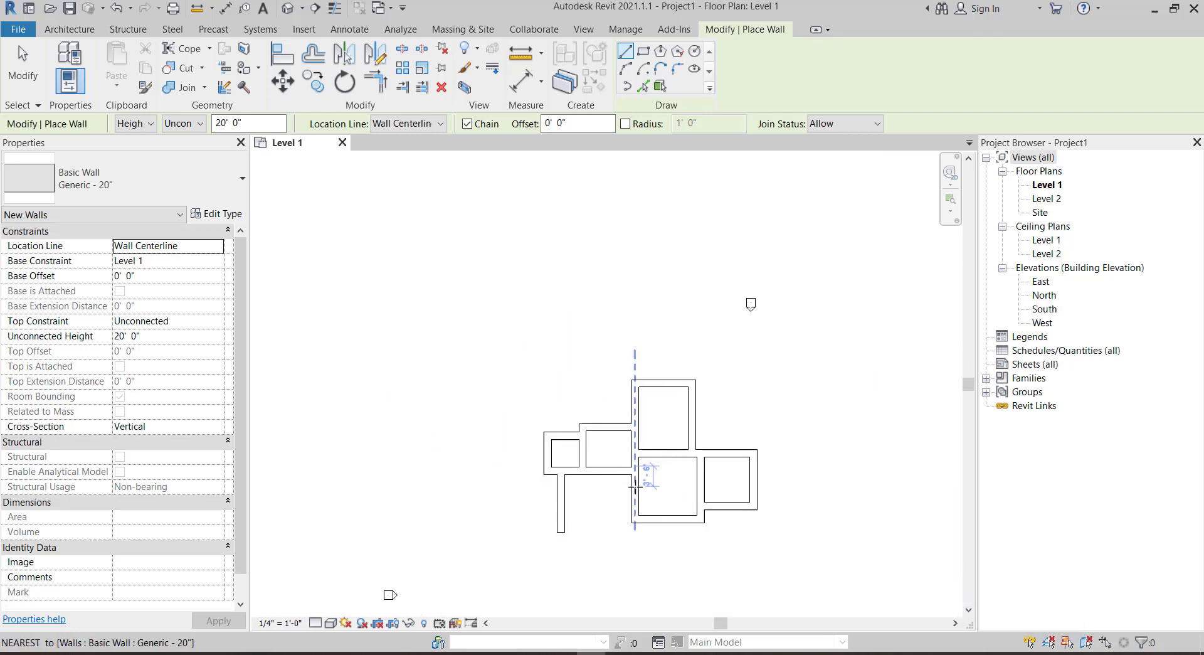
scroll(453, 432, "up", 2)
scroll(453, 433, "up", 4)
scroll(452, 433, "down", 3)
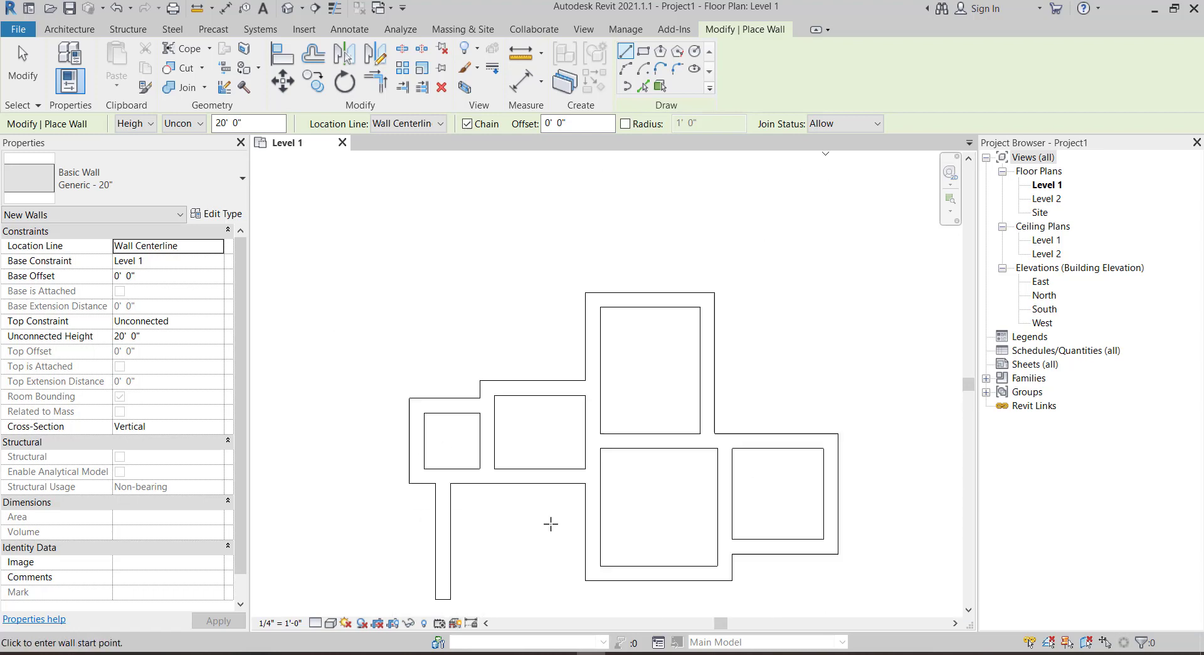
scroll(389, 520, "up", 1)
scroll(480, 485, "up", 1)
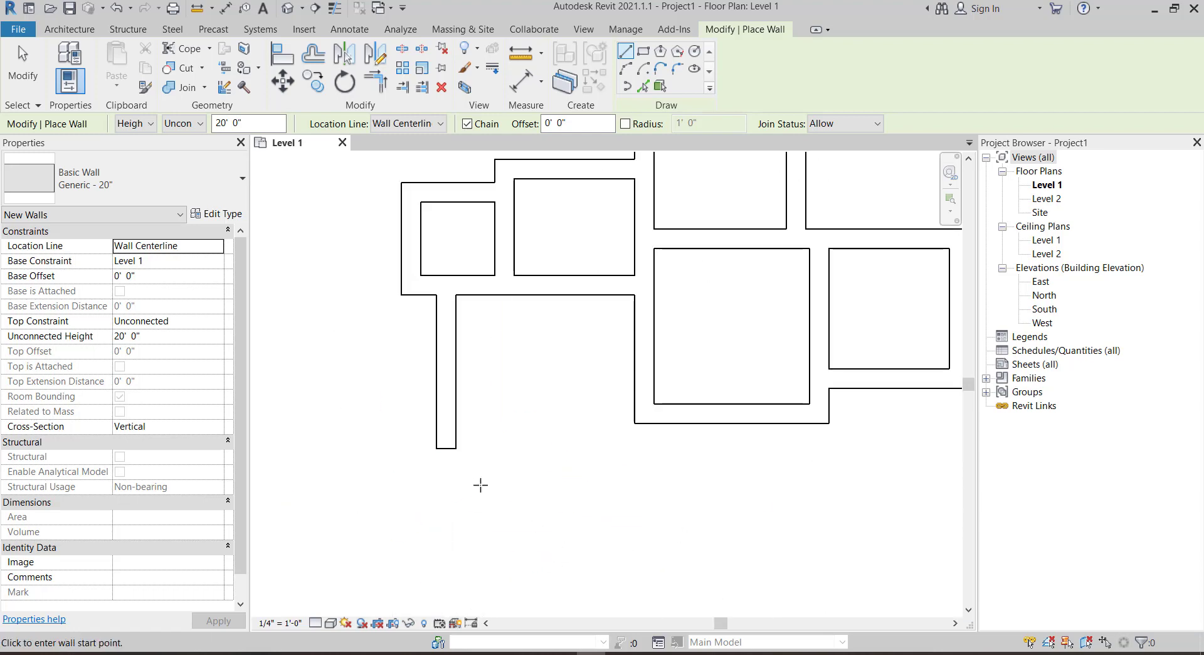
key("alt+Tab")
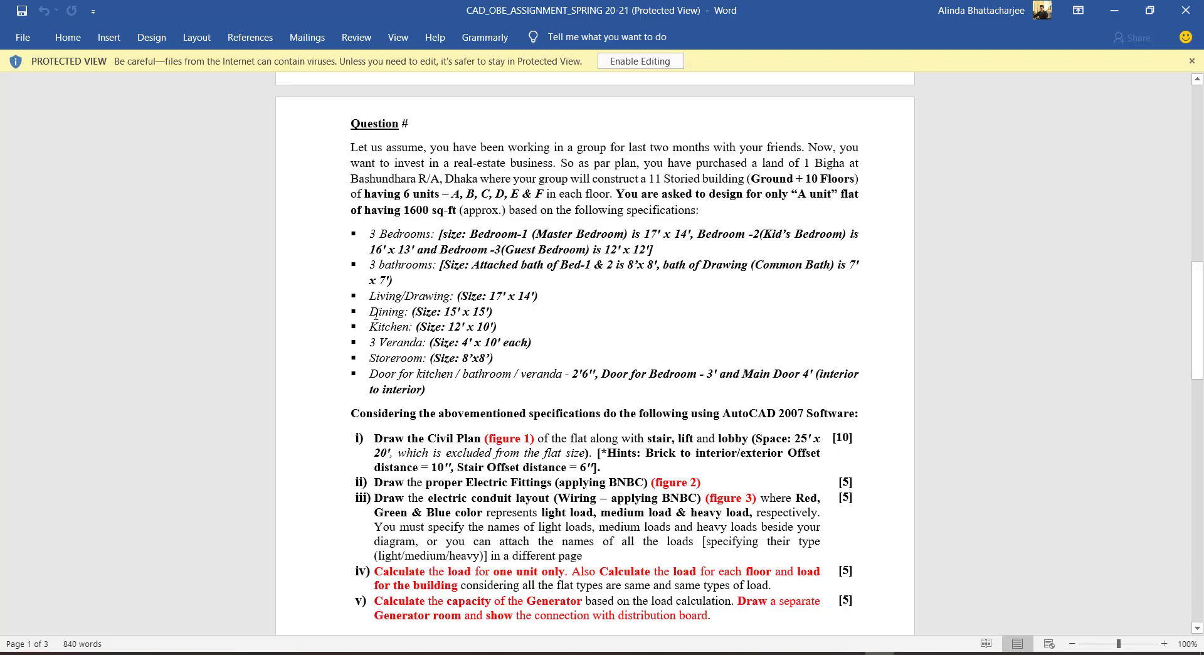
key("alt+Tab")
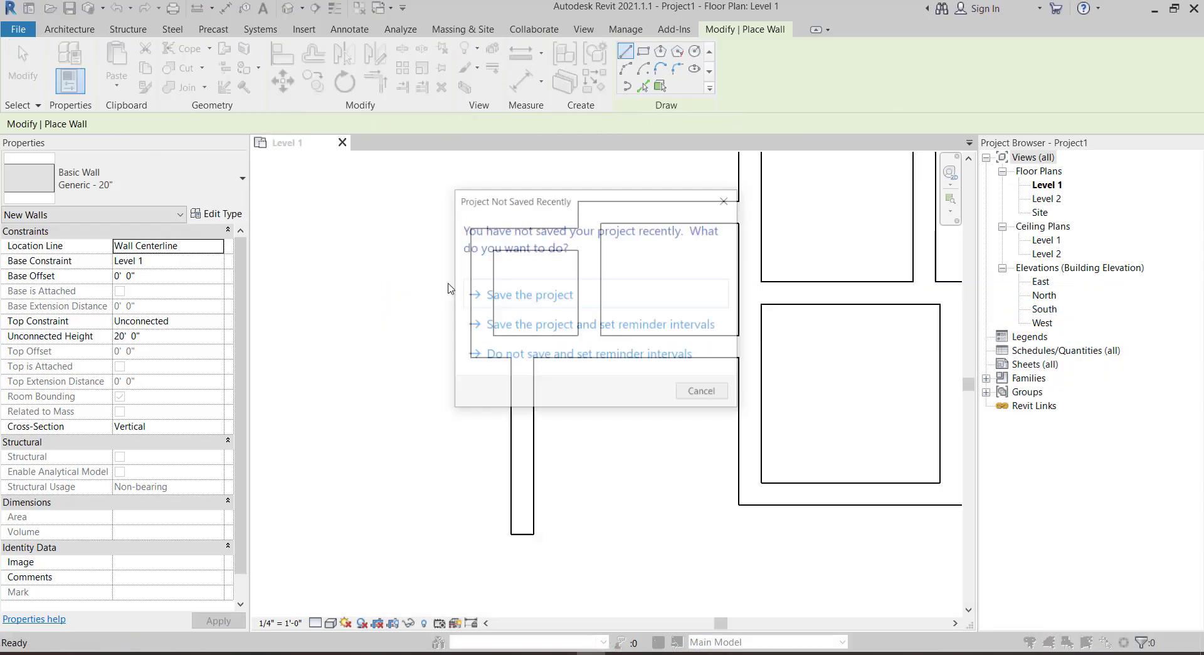
left_click(511, 311)
- Close the large lower-left room with a new 20-inch wall, checking sizes in the brief
left_click(481, 268)
left_click(523, 452)
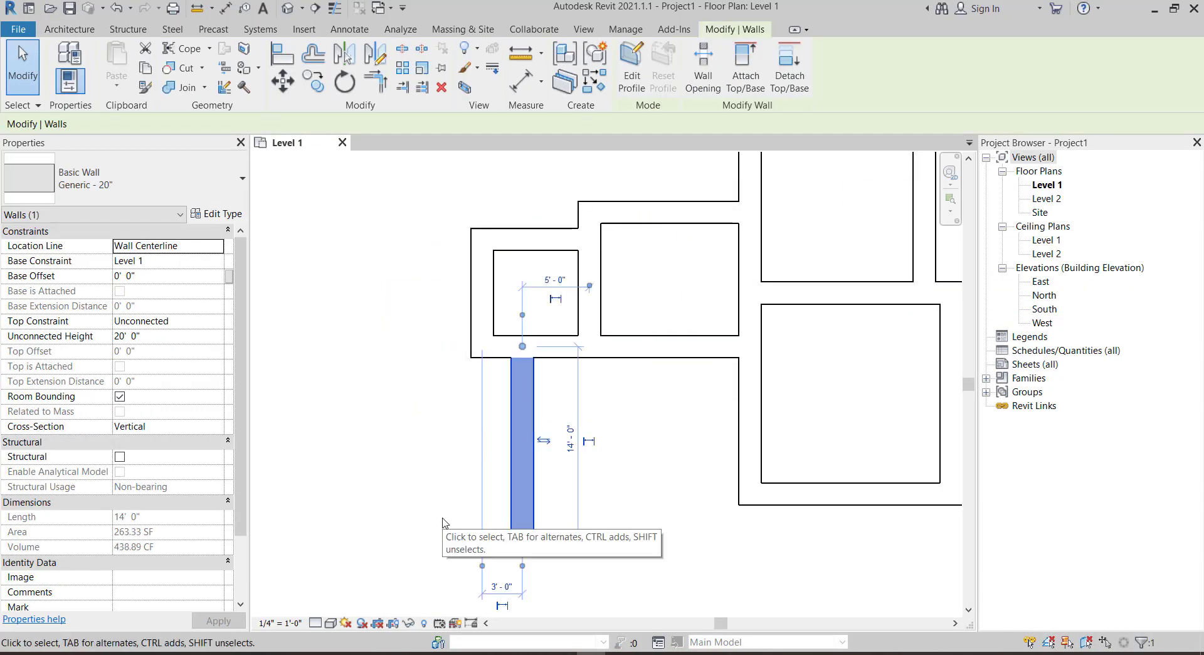
key("w")
key("a")
scroll(431, 355, "down", 3)
scroll(417, 357, "up", 2)
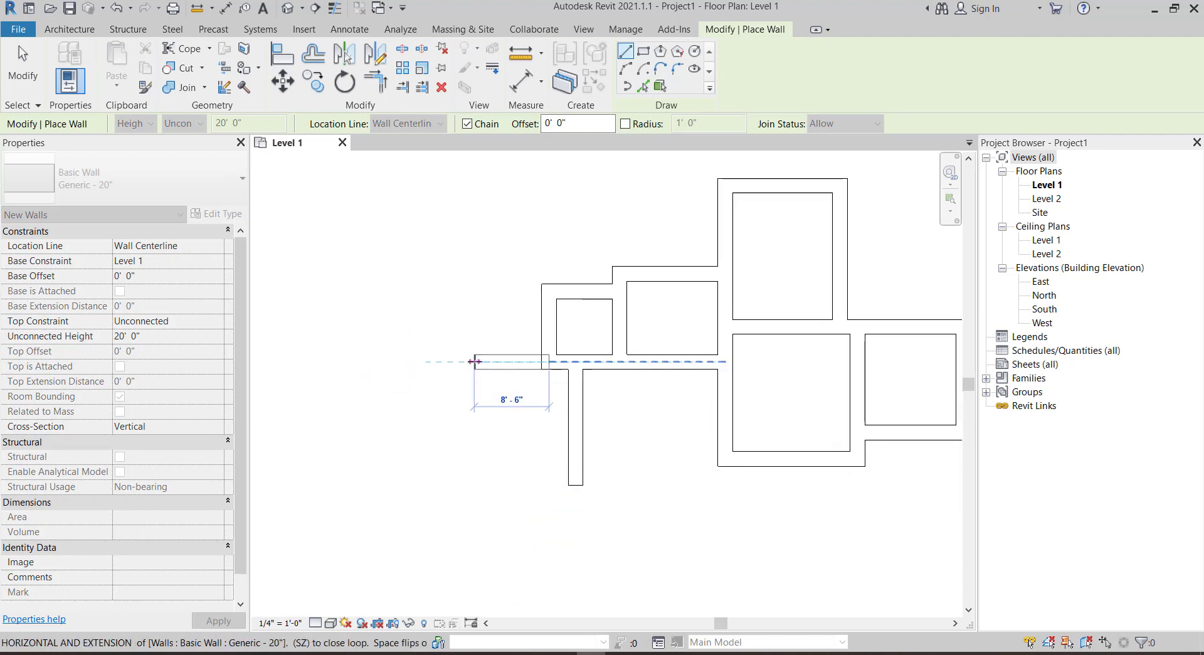
key("alt+Tab")
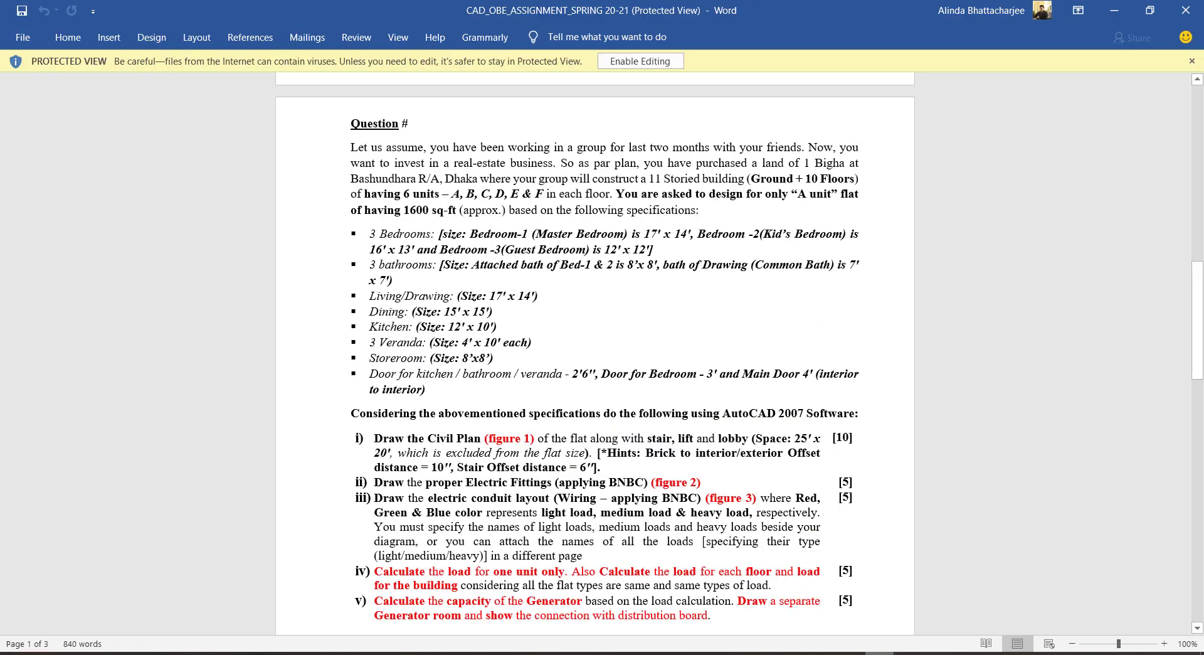
key("alt+Tab")
left_click(431, 483)
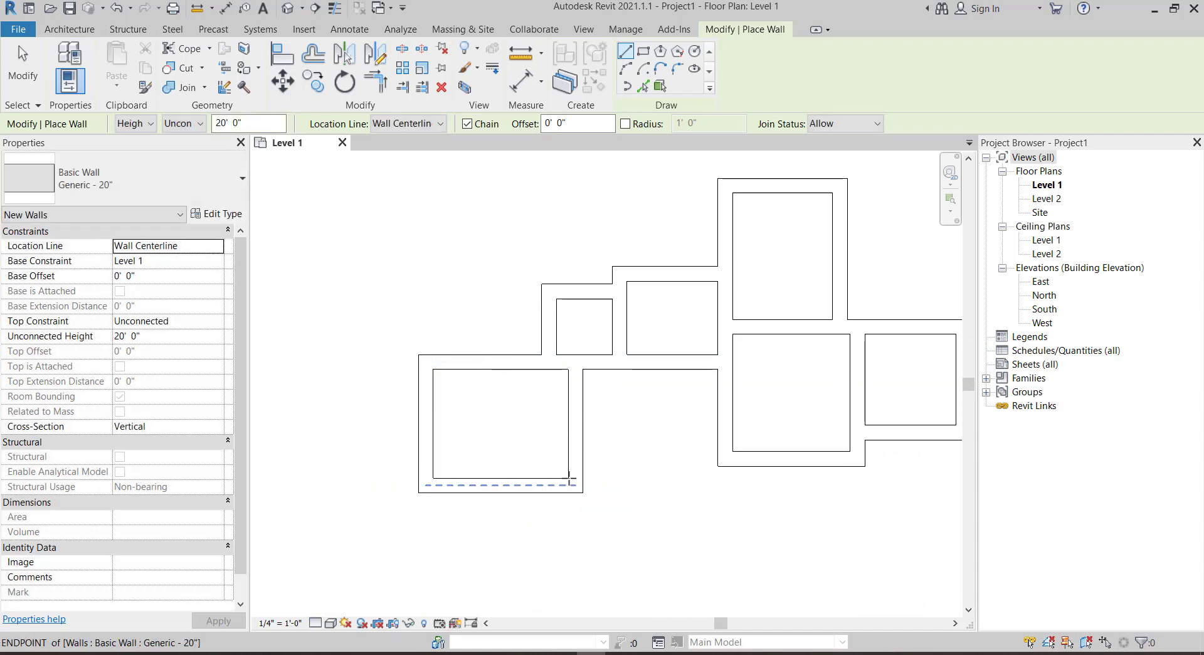
- Pan the plan and look up the next room size in the assignment brief
middle_click_drag(571, 517, 573, 512)
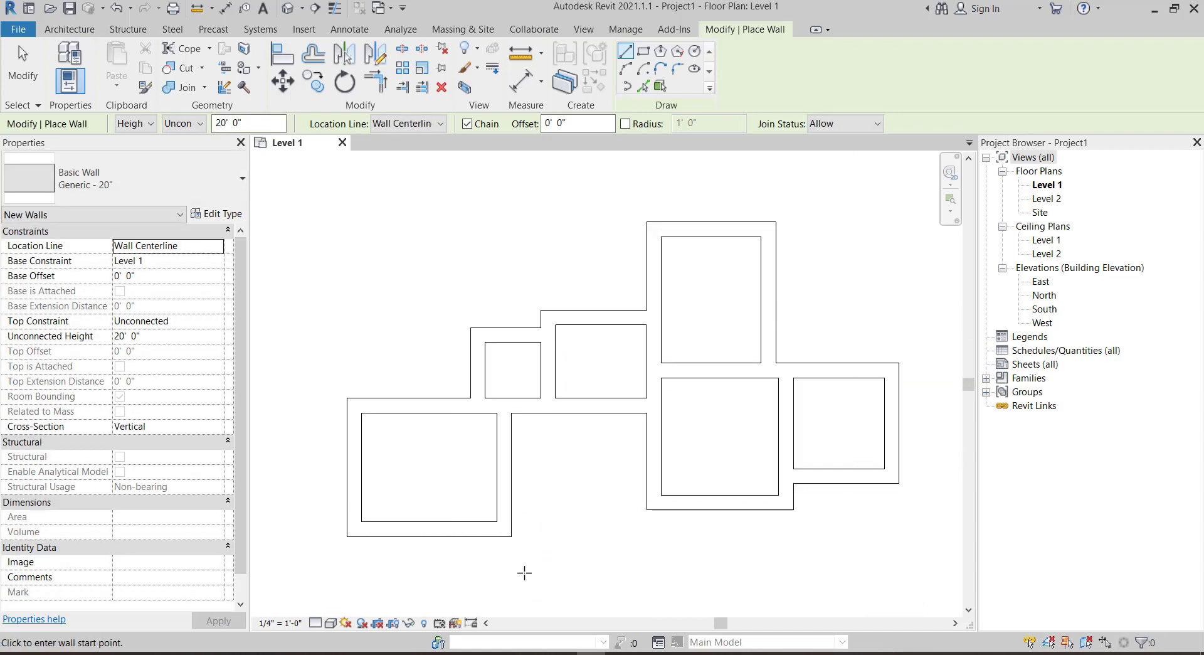
scroll(493, 557, "down", 2)
scroll(498, 457, "up", 3)
key("alt+Tab")
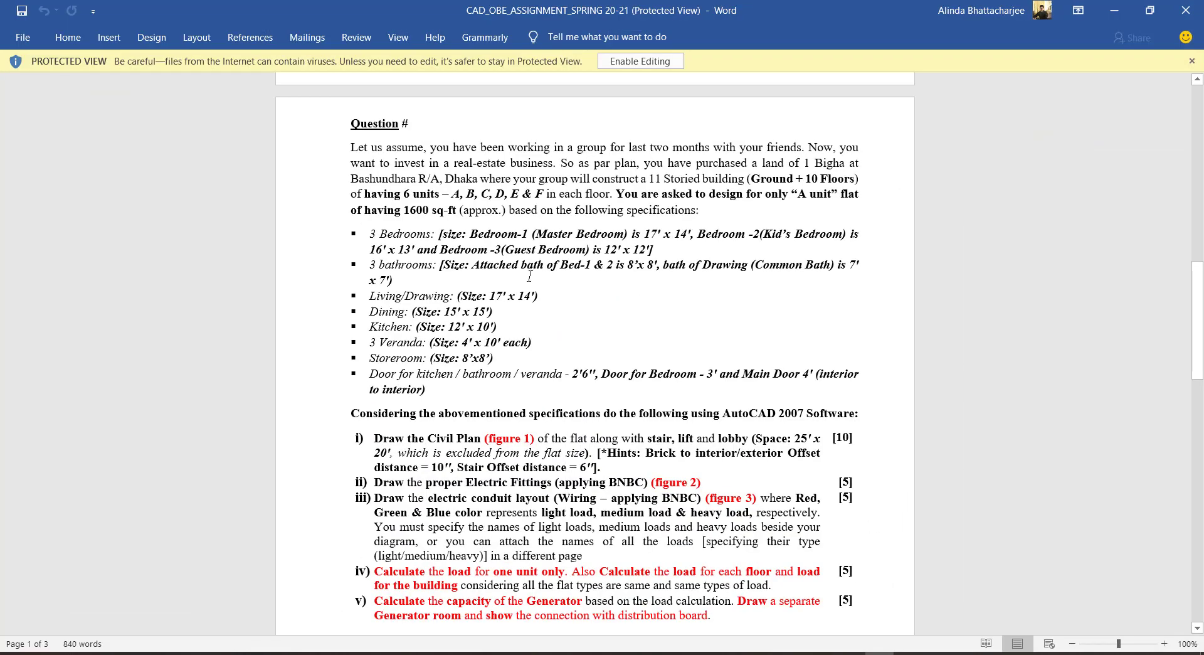
key("alt+Tab")
scroll(613, 478, "up", 3)
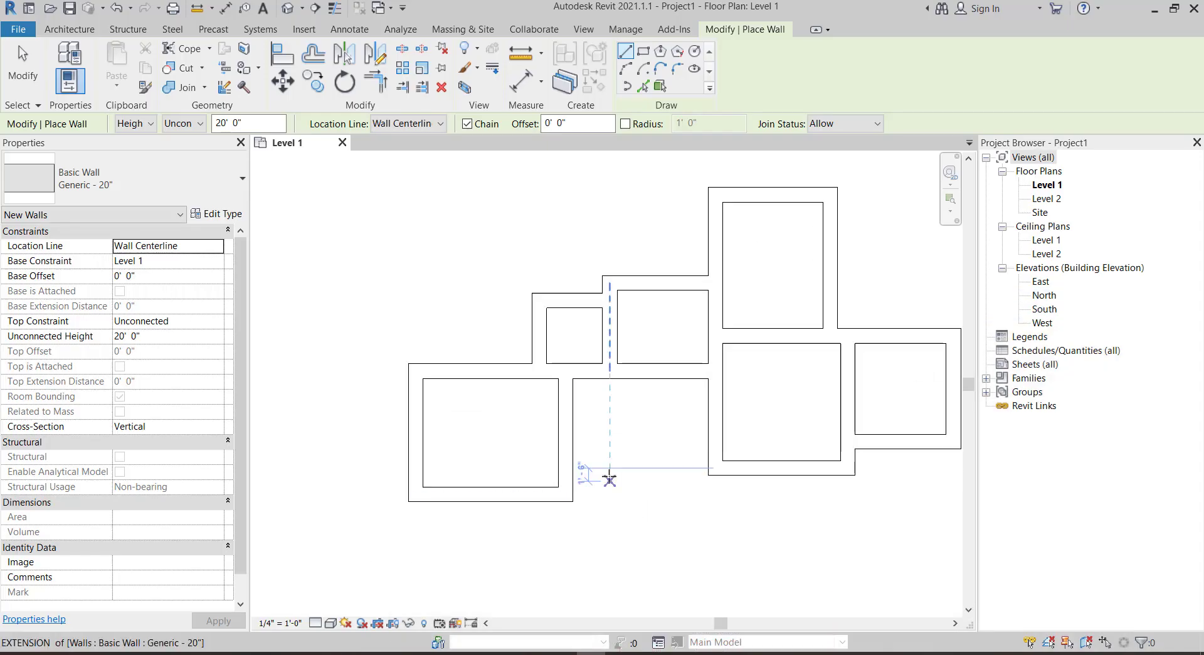
scroll(586, 564, "up", 2)
- Enclose the small bottom-middle room with a 7' wall and two more wall segments
left_click(583, 389)
type("7'")
key("Return")
left_click(664, 469)
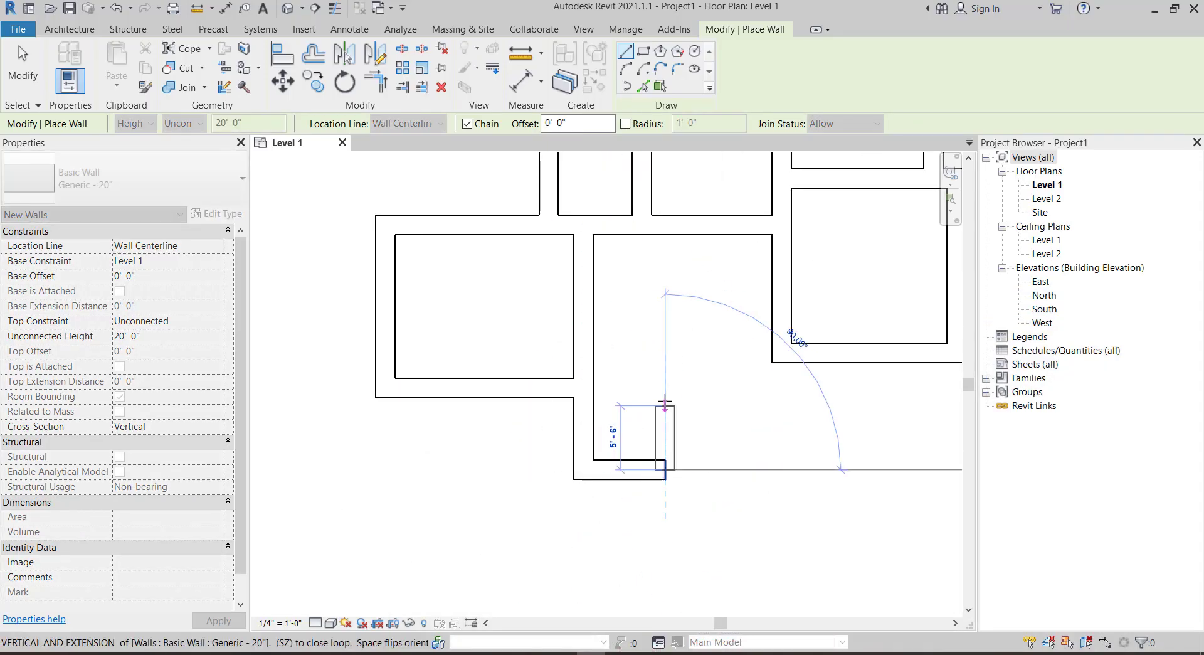
left_click(663, 389)
key("Escape")
scroll(606, 443, "down", 3)
scroll(471, 443, "up", 3)
scroll(795, 556, "down", 3)
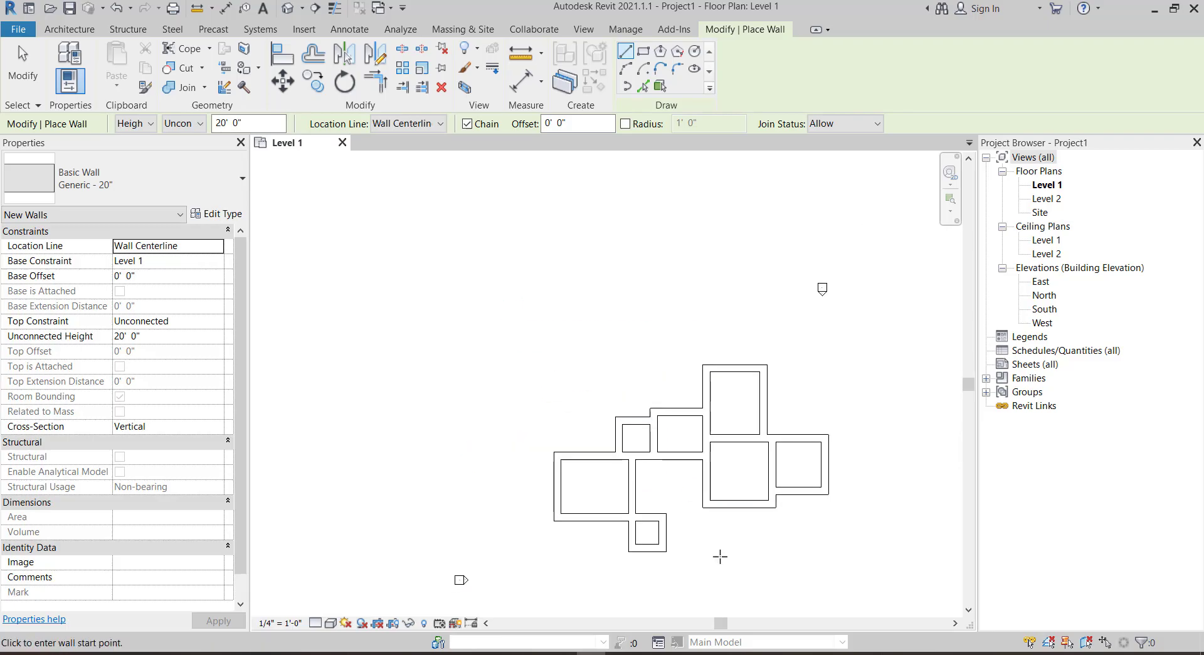
key("alt+Tab")
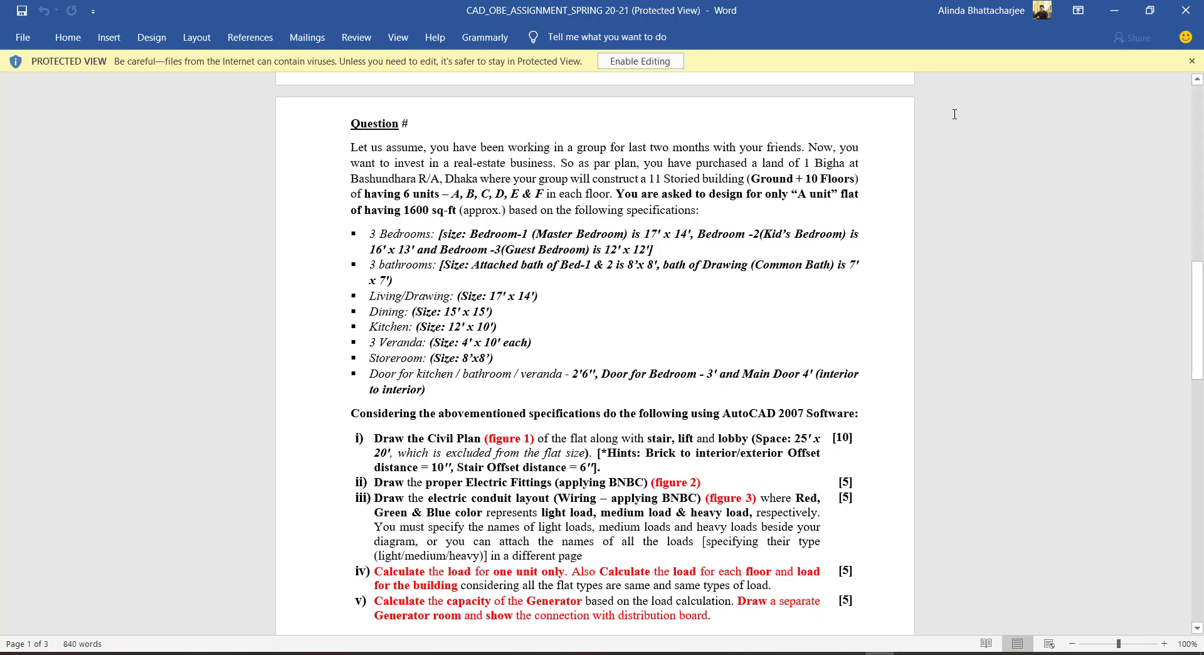
- Draw an 8' wall from the long horizontal wall to split off a second small room
key("alt+Tab")
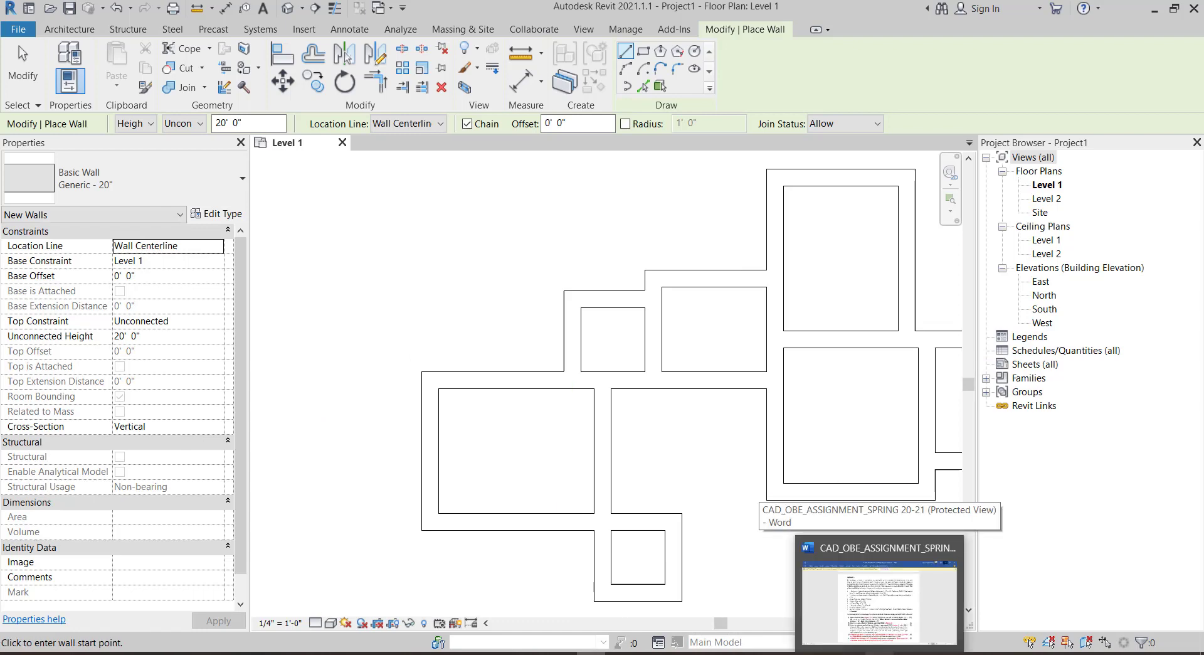
left_click(880, 601)
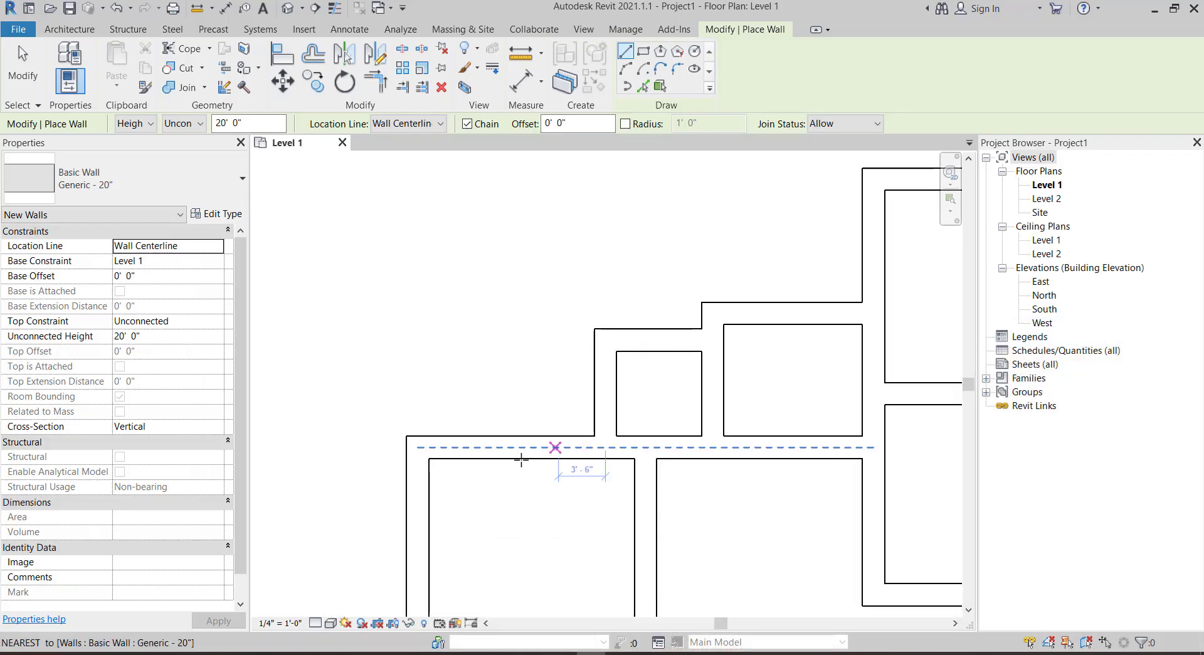
key("Escape")
key("w")
key("a")
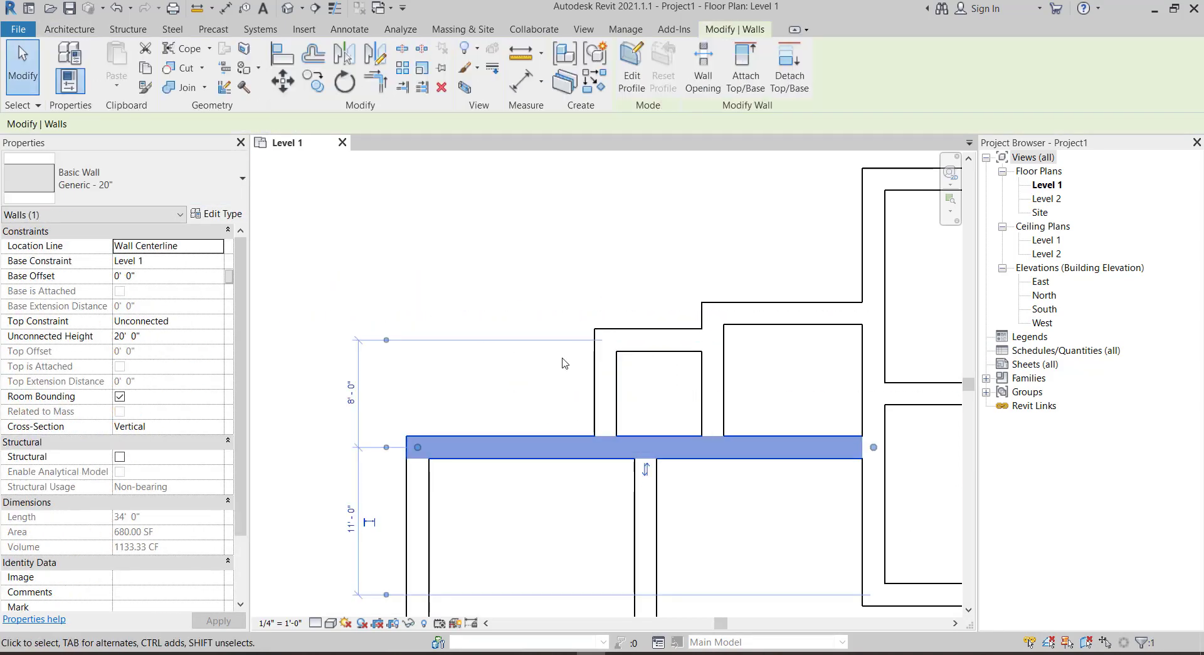
left_click(606, 340)
type("8")
key("Return")
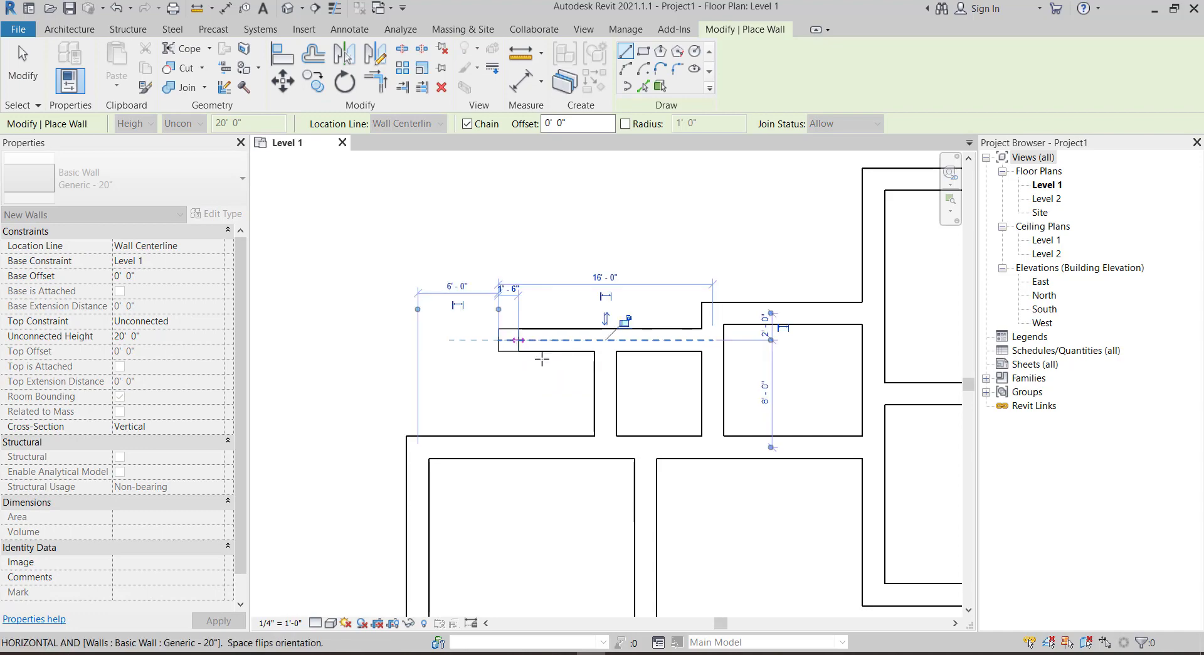
key("Escape")
- Compare the new layout against the room sizes in the Word assignment brief
scroll(602, 552, "down", 5)
scroll(607, 552, "up", 3)
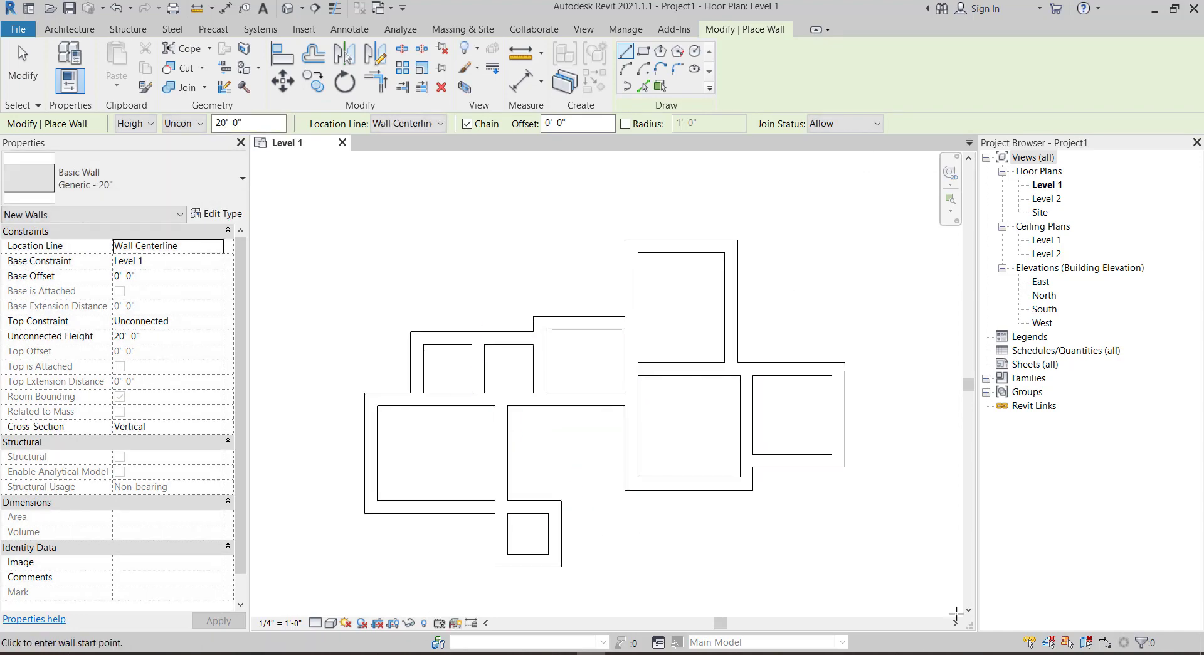
key("alt+Tab")
scroll(848, 300, "up", 2)
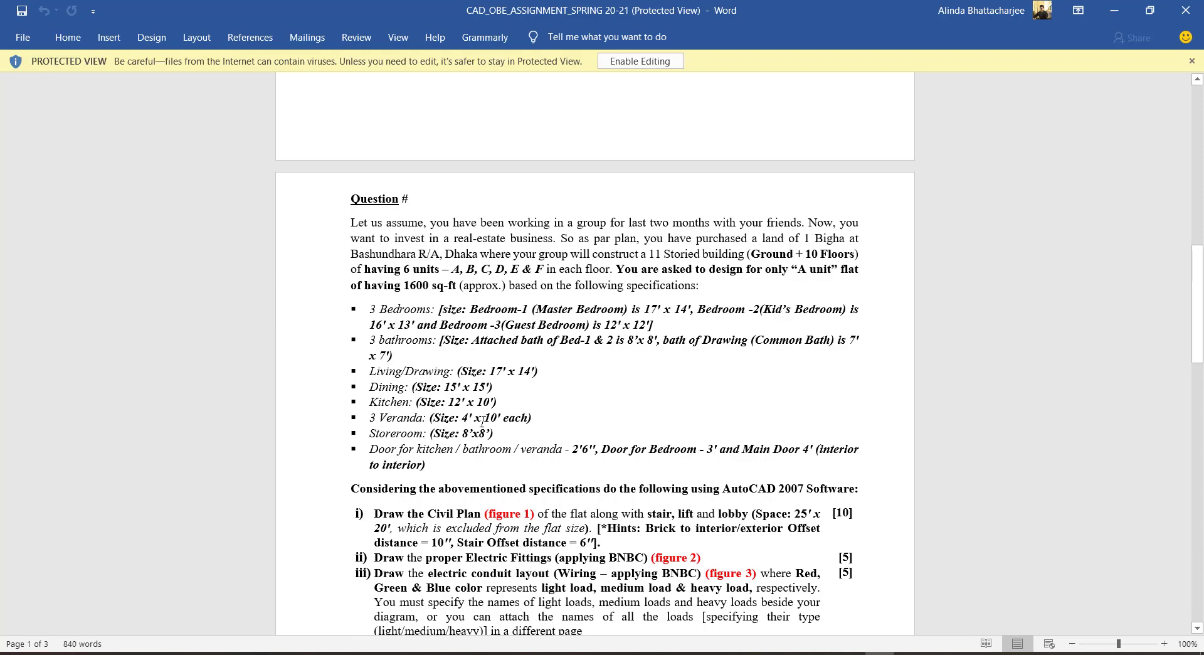
key("alt+Tab")
scroll(376, 408, "up", 3)
- Add a 10' wall starting from the left outer wall
left_click(508, 323)
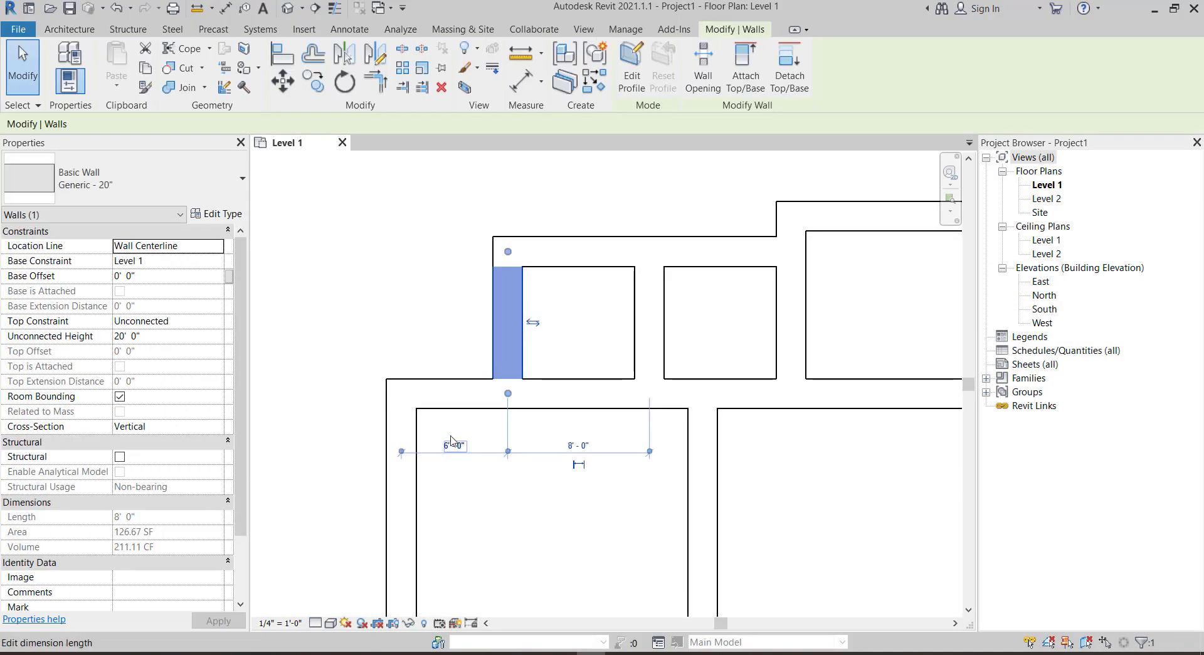
key("w")
key("a")
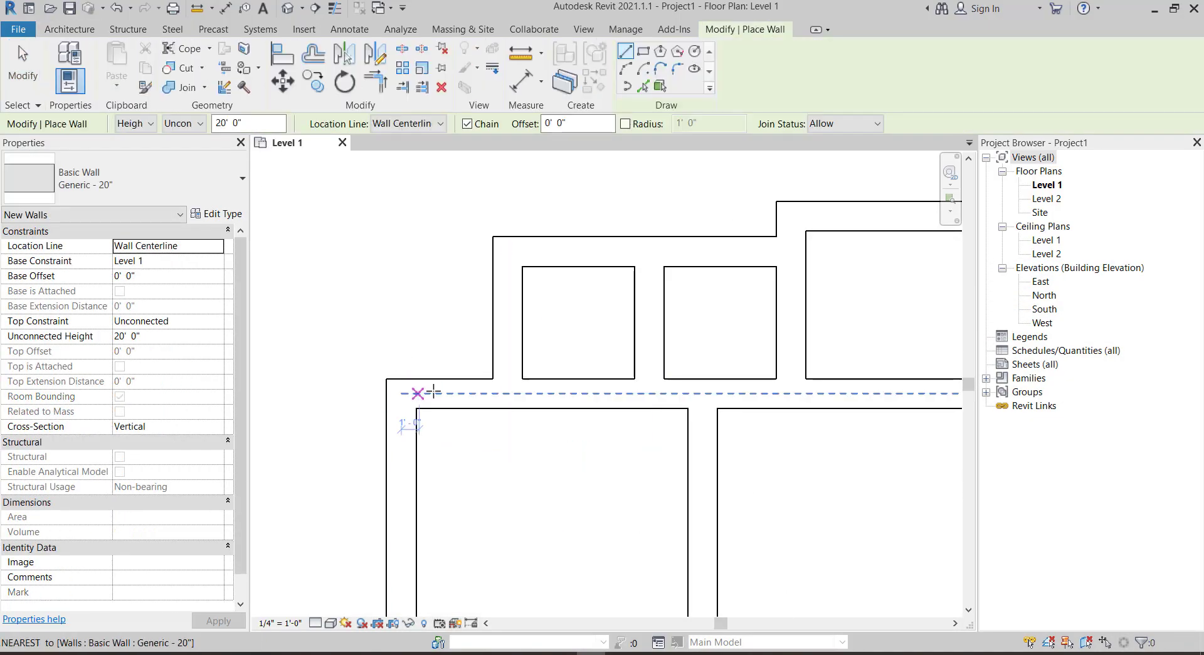
left_click(464, 323)
type("10")
key("Return")
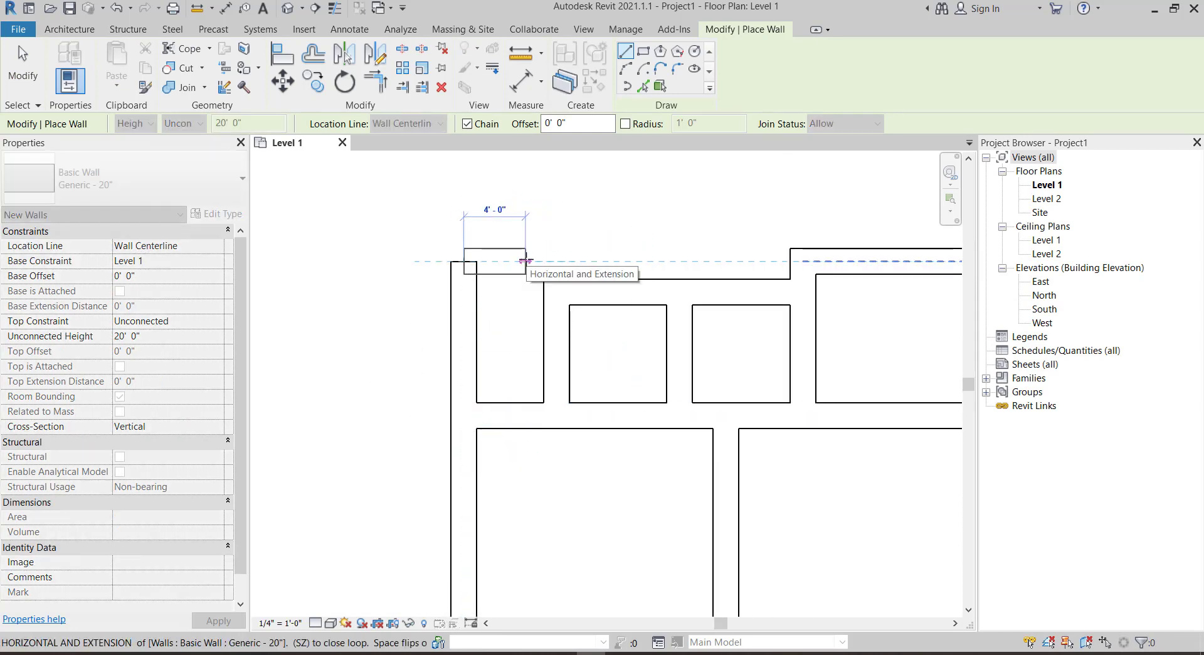
key("Escape")
- Draw a two-segment wall at the upper-left corner, running up and then left
left_click(32, 89)
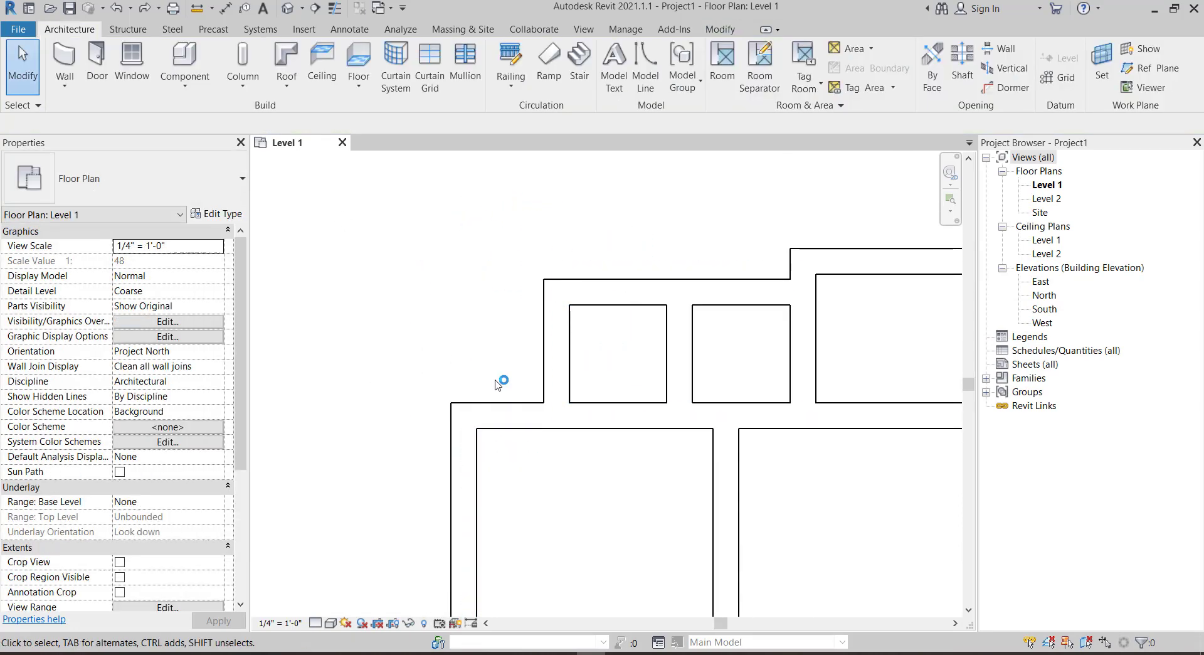
left_click(495, 414)
key("w")
key("a")
left_click(557, 292)
left_click(557, 262)
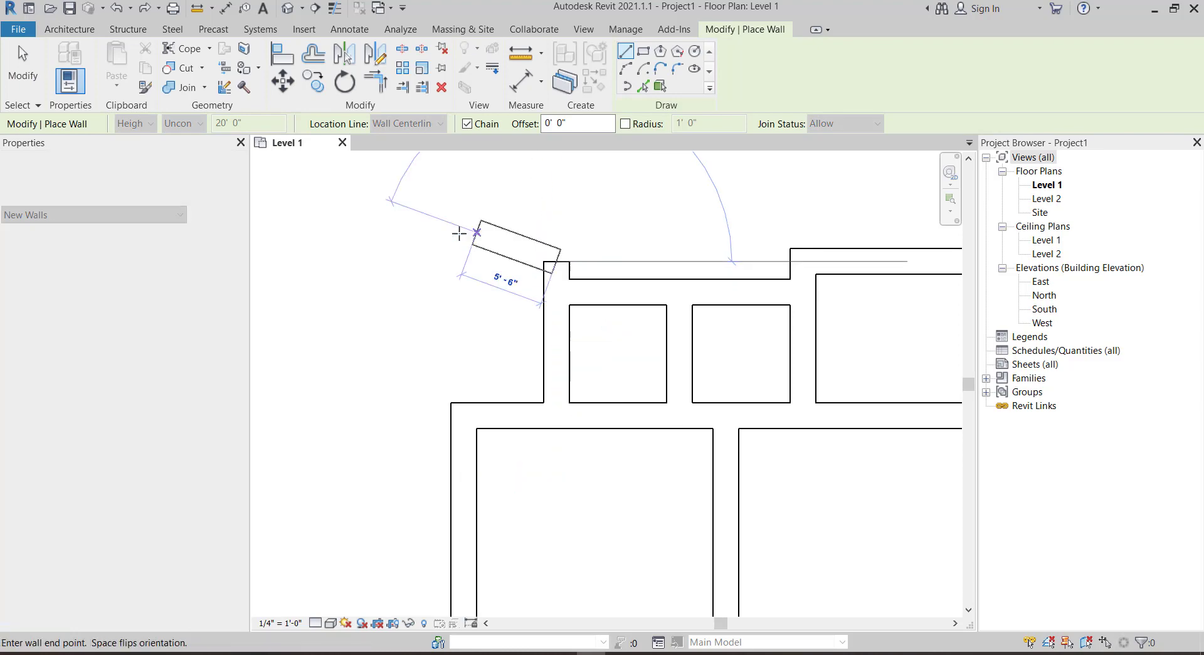
scroll(463, 270, "up", 1)
left_click(500, 257)
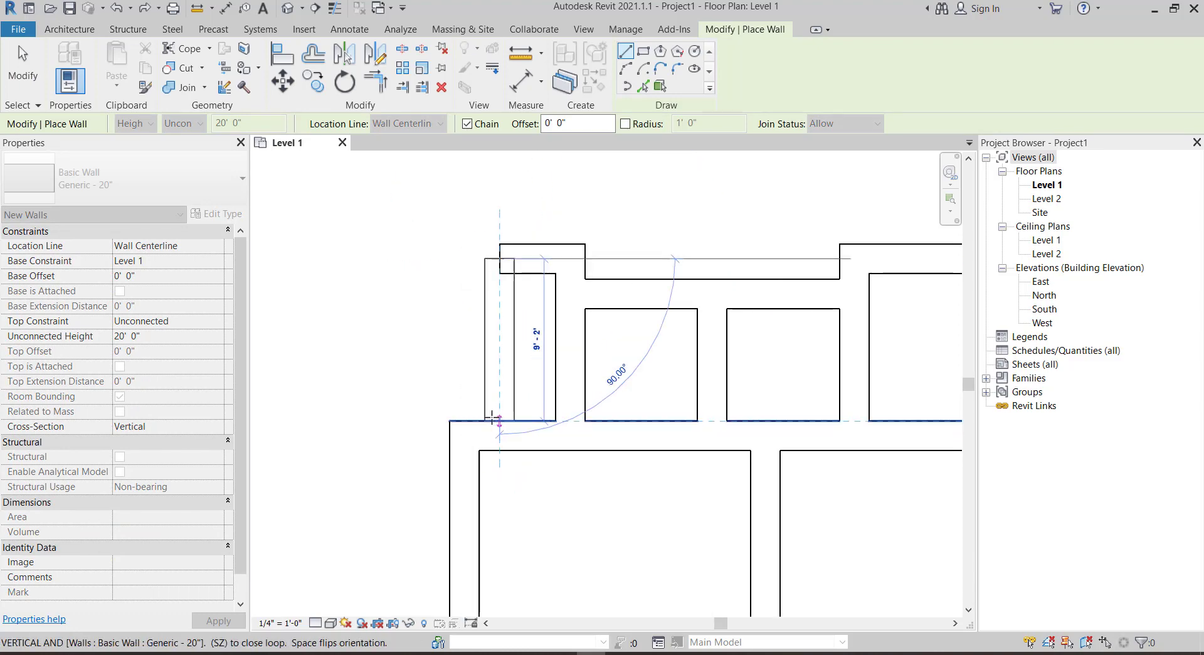
scroll(499, 435, "down", 2)
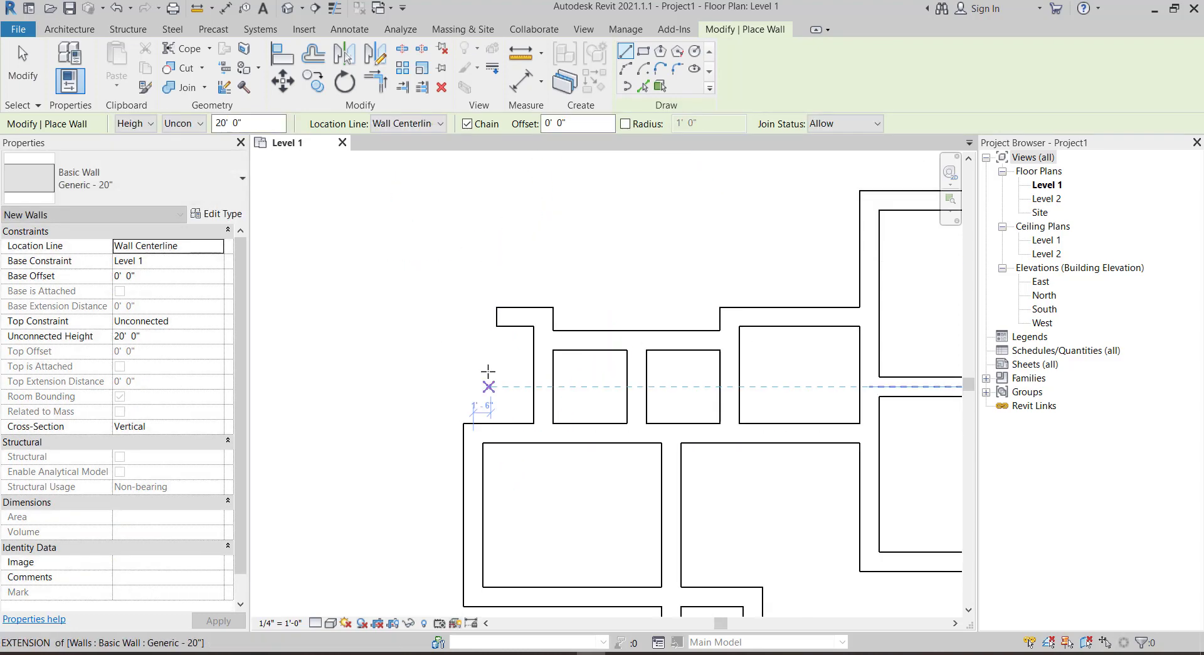
key("Escape")
- Add a 4' wall running left, then check room sizes in the assignment brief
left_click(467, 381)
type("4'")
key("Return")
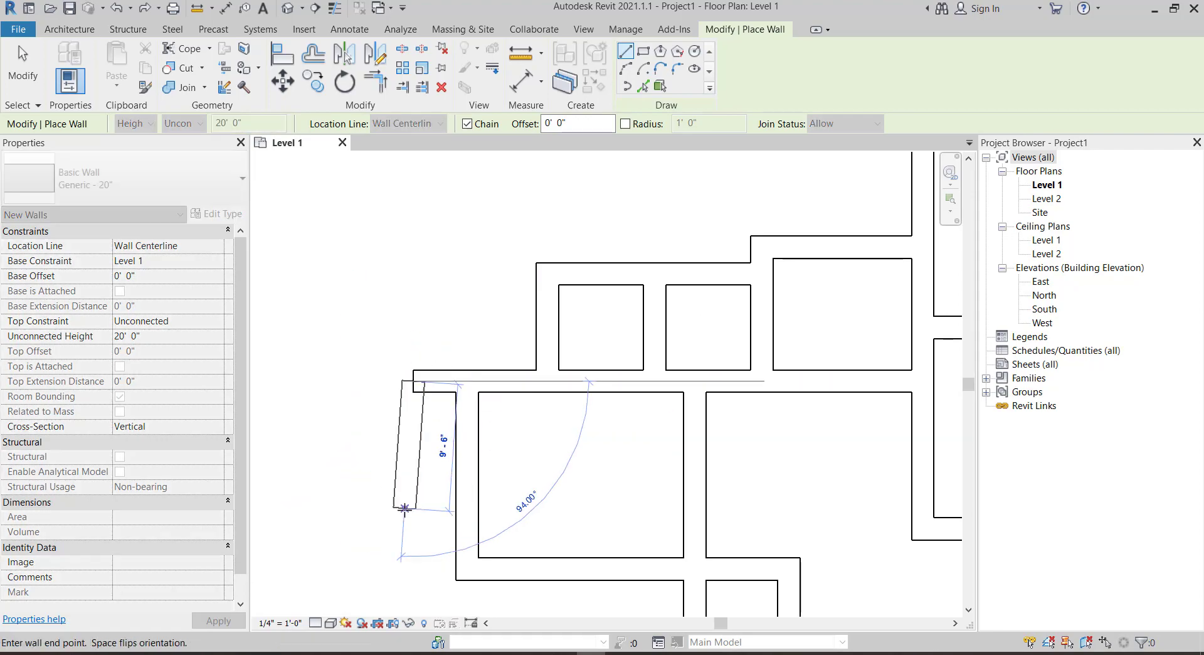
key("alt+Tab")
key("alt+Tab")
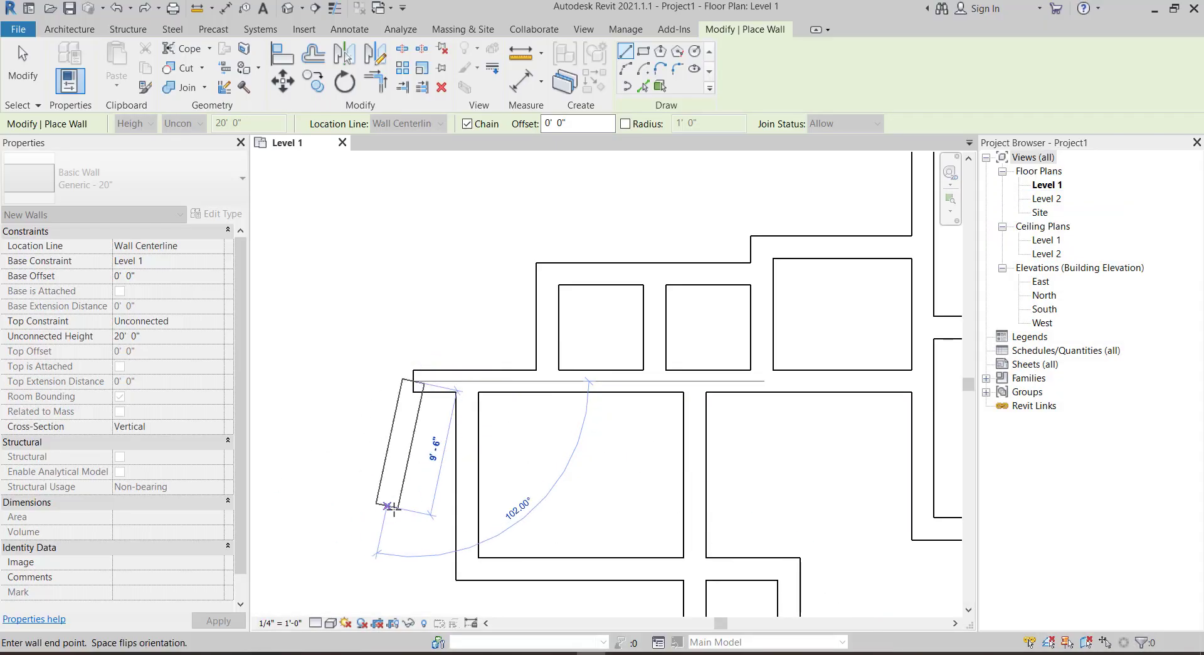
scroll(475, 518, "down", 3)
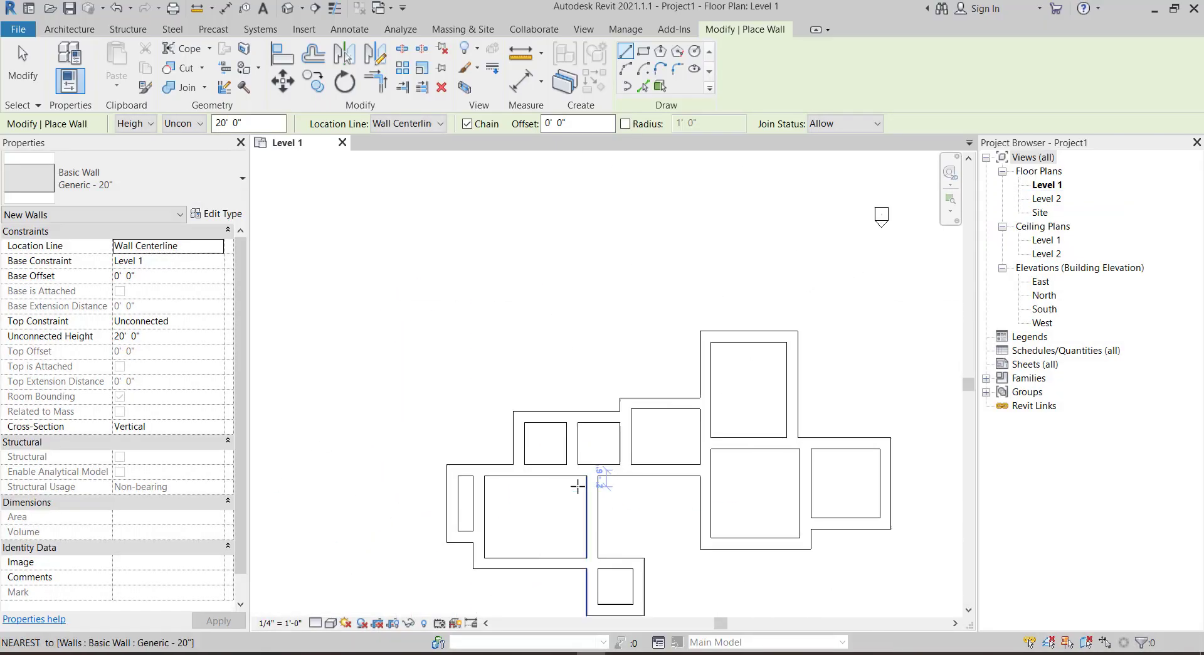
scroll(747, 621, "down", 2)
scroll(748, 626, "up", 3)
key("alt+Tab")
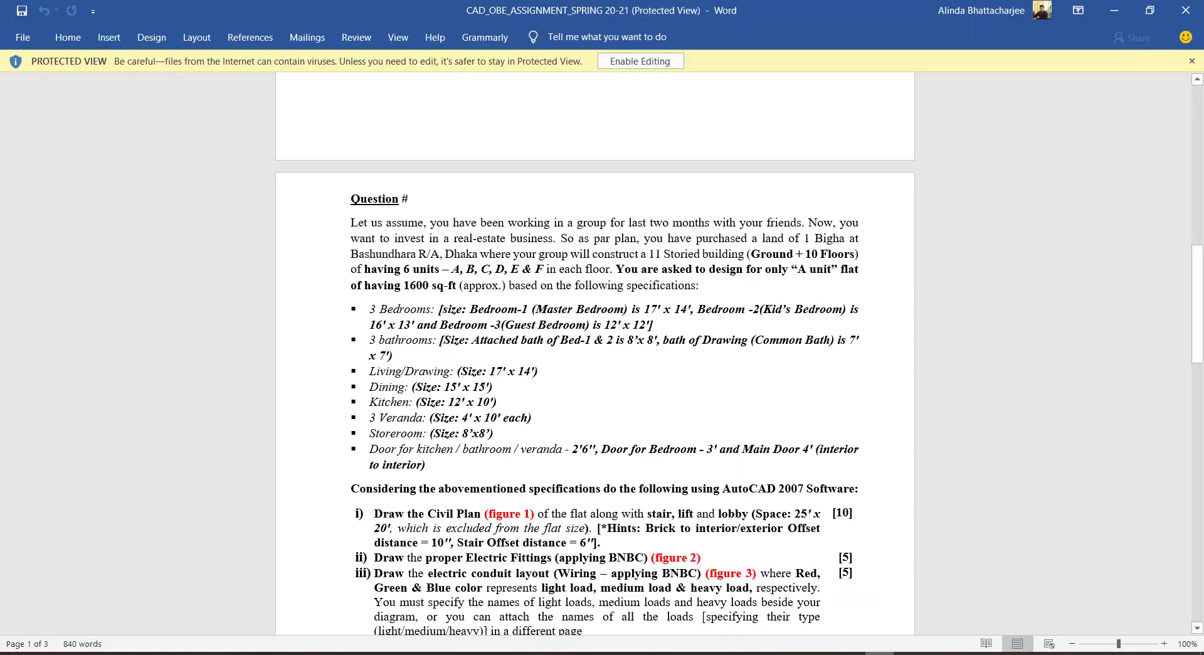
key("alt+Tab")
- Draw four walls enclosing the narrow room at the top right of the plan
scroll(602, 458, "up", 2)
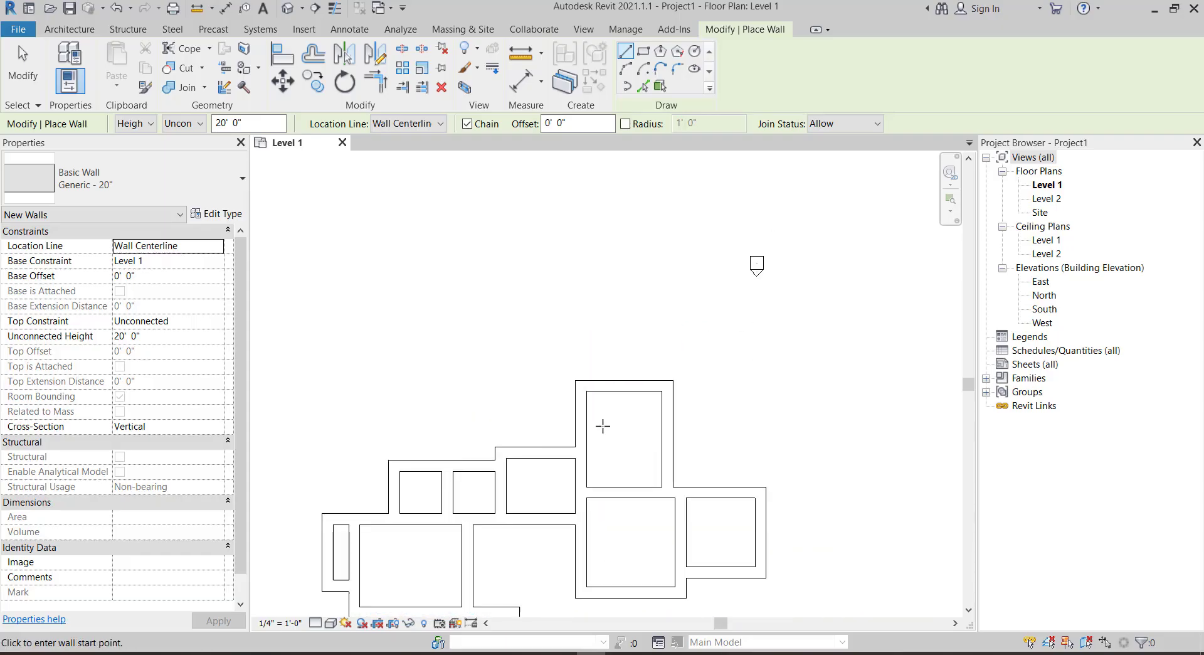
scroll(553, 412, "up", 1)
scroll(675, 419, "up", 2)
left_click(672, 353)
left_click(762, 354)
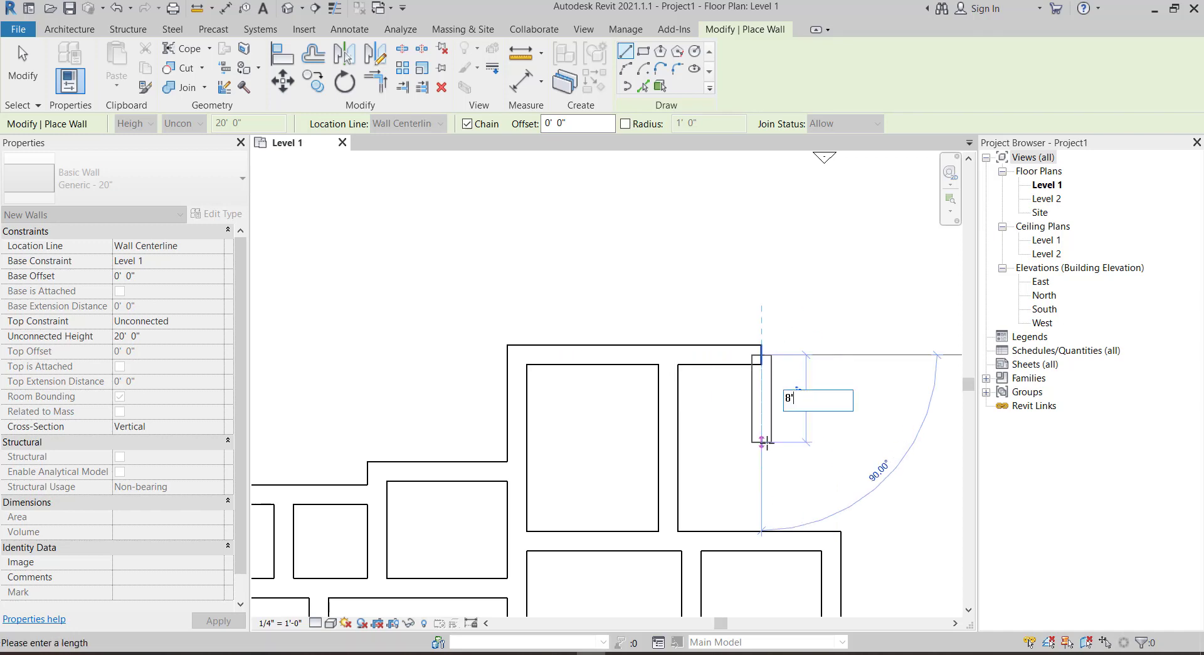
left_click(762, 448)
left_click(669, 448)
scroll(745, 446, "down", 3)
scroll(675, 420, "up", 2)
scroll(674, 420, "up", 2)
key("Escape")
key("Escape")
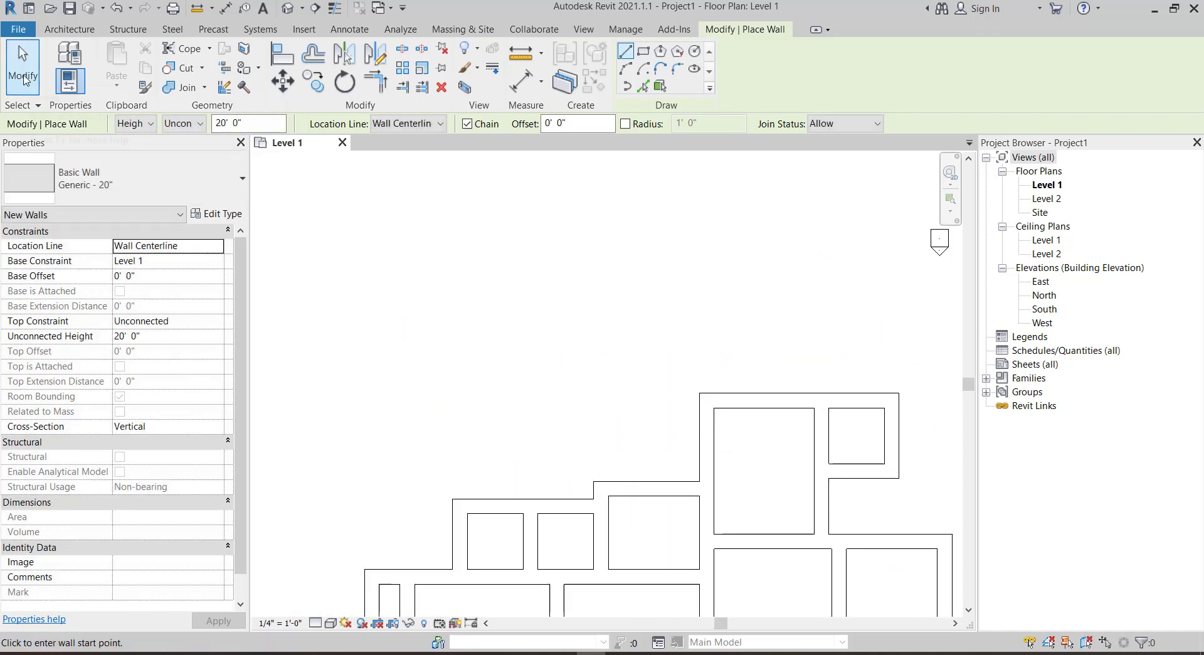
- Inspect a top horizontal wall, then try and abandon a new wall on the top outline
left_click(633, 492)
key("Escape")
key("w")
key("a")
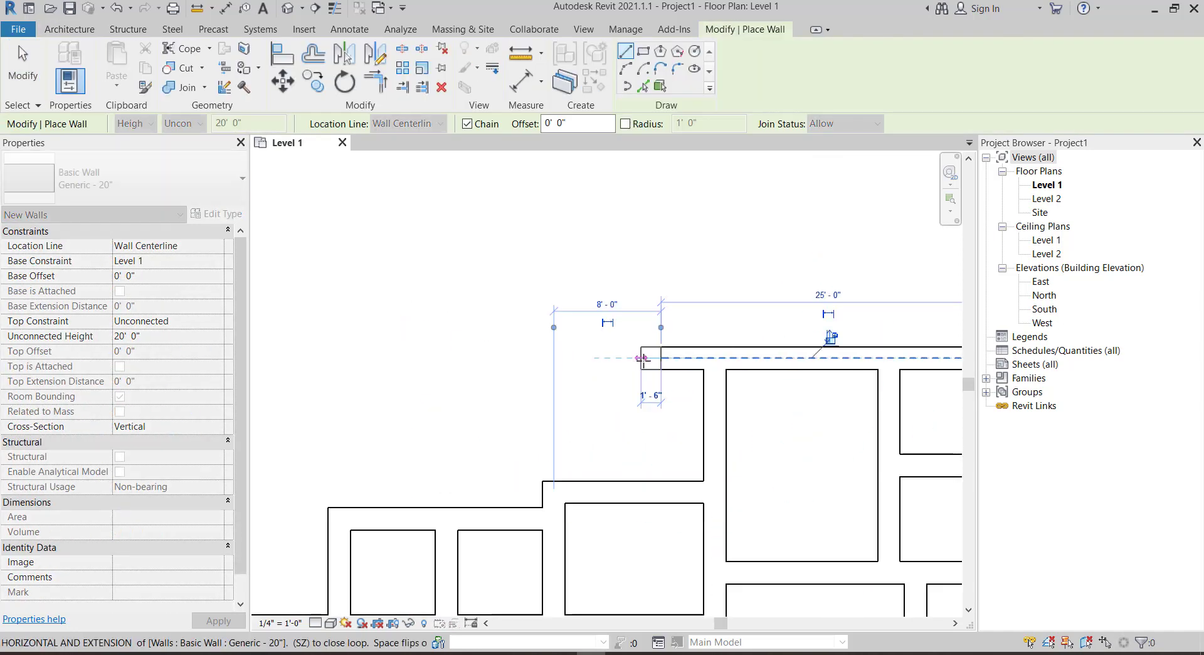
left_click(661, 358)
key("Escape")
scroll(532, 316, "down", 3)
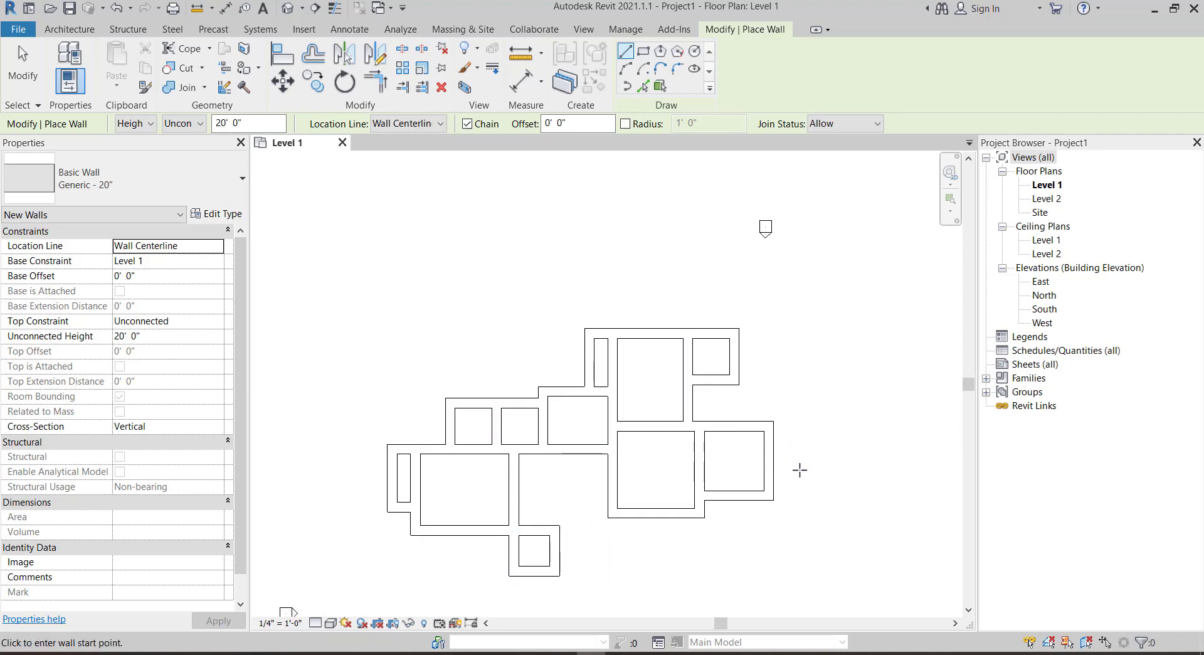
scroll(760, 619, "up", 2)
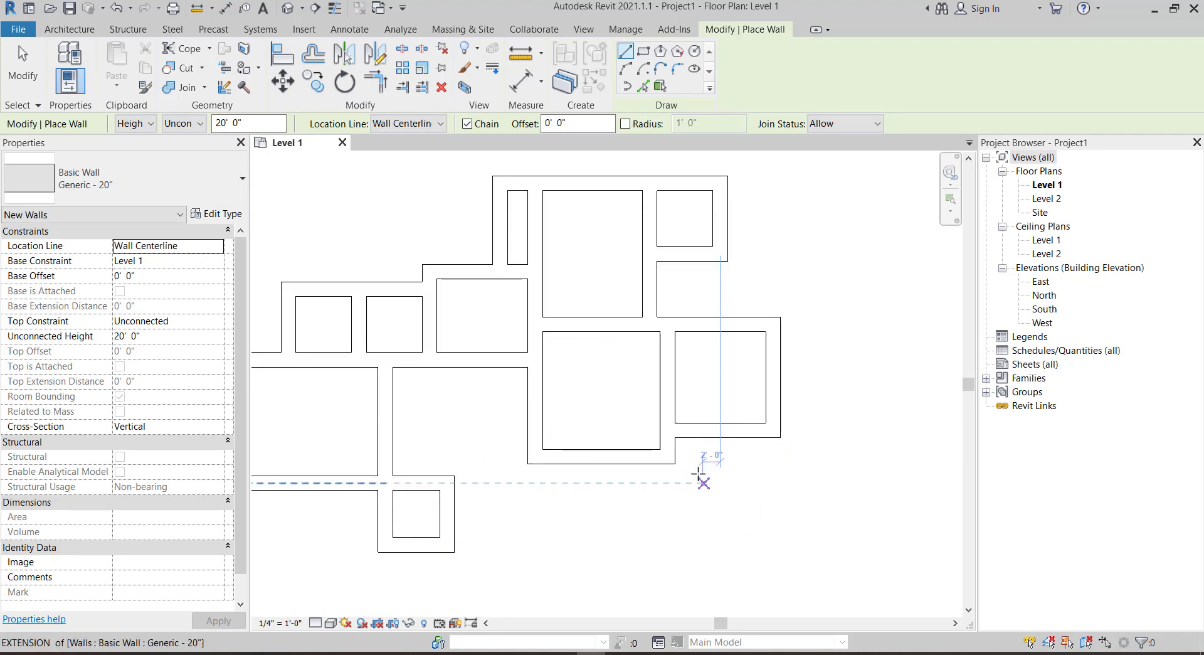
key("Escape")
- Select a horizontal wall to check its length, then clear the selection
scroll(628, 433, "up", 1)
left_click(677, 421)
scroll(662, 422, "up", 3)
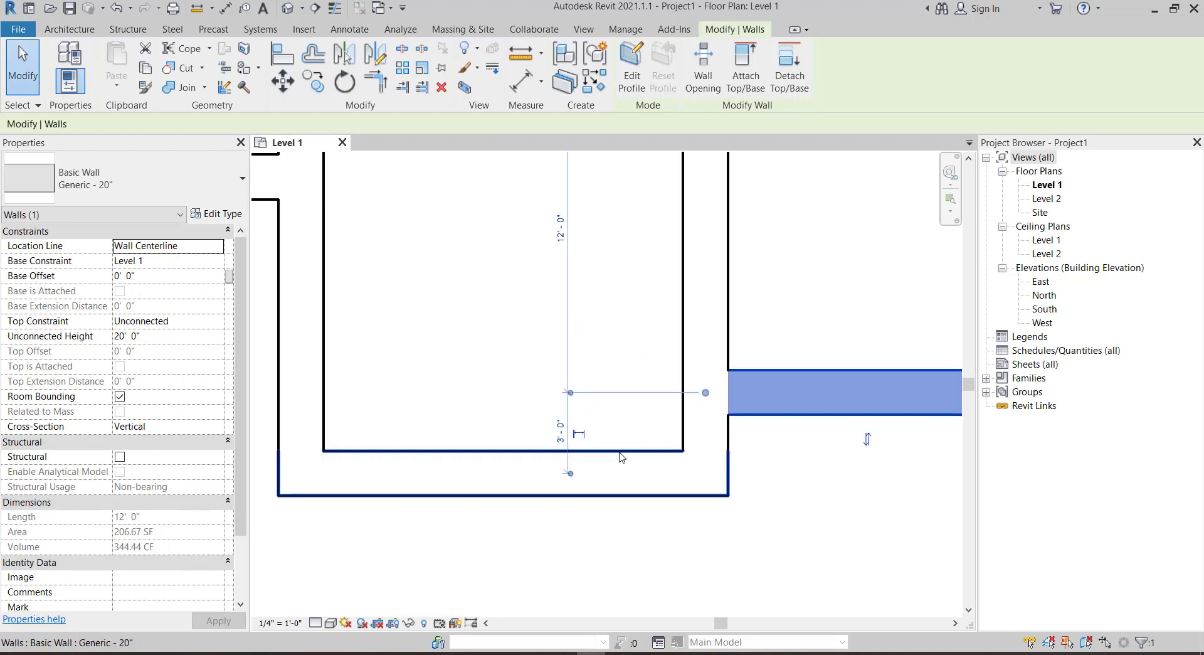
scroll(752, 500, "down", 3)
key("Escape")
- Draw a horizontal wall from the existing wall endpoint along the lower right
key("w")
key("a")
left_click(634, 490)
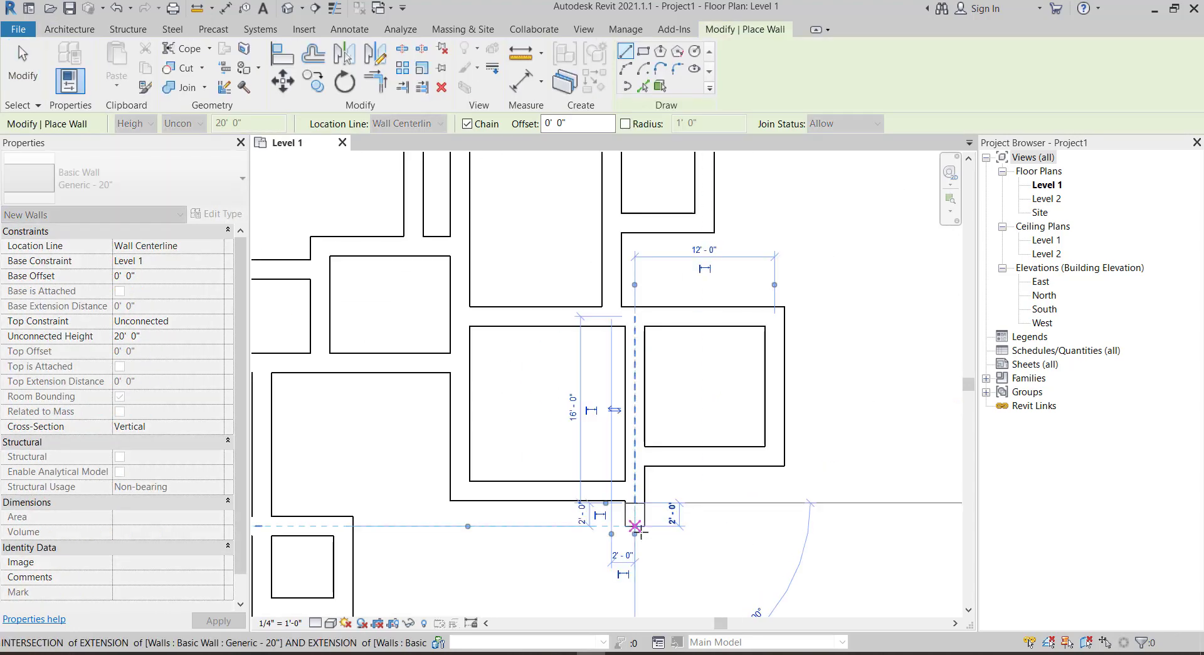
left_click(751, 502)
scroll(756, 461, "up", 2)
key("Escape")
scroll(739, 452, "down", 5)
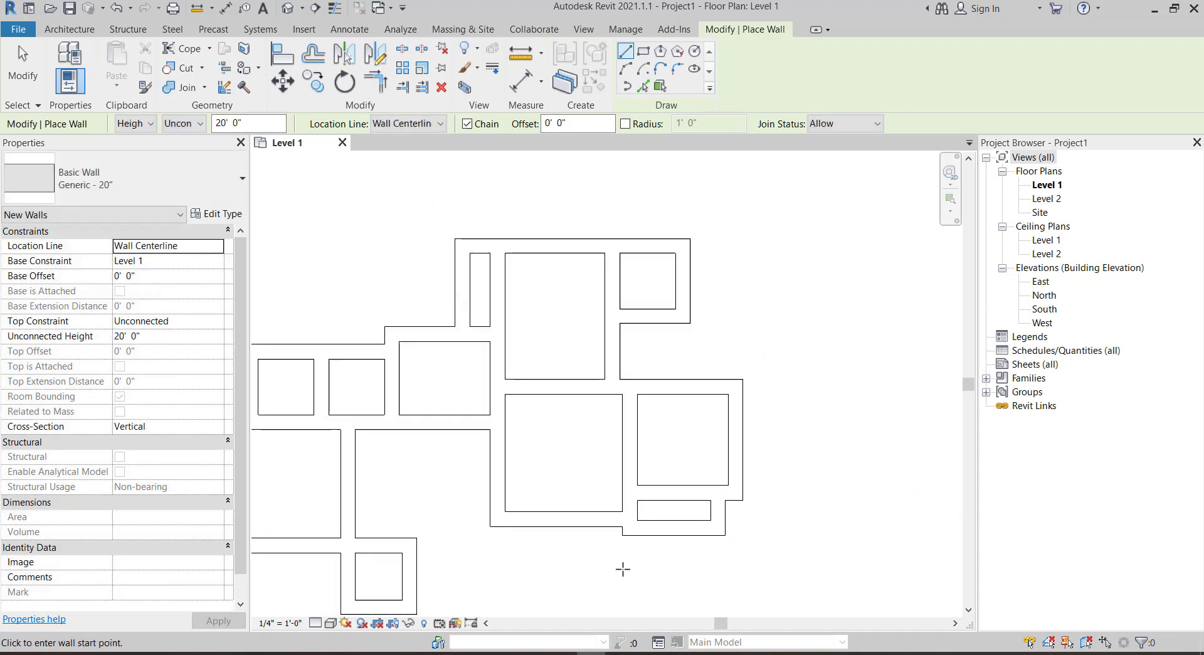
- Add a short vertical wall and a closing horizontal wall to form the lower-right strip room
scroll(549, 515, "up", 3)
scroll(690, 439, "up", 2)
left_click(676, 430)
left_click(676, 477)
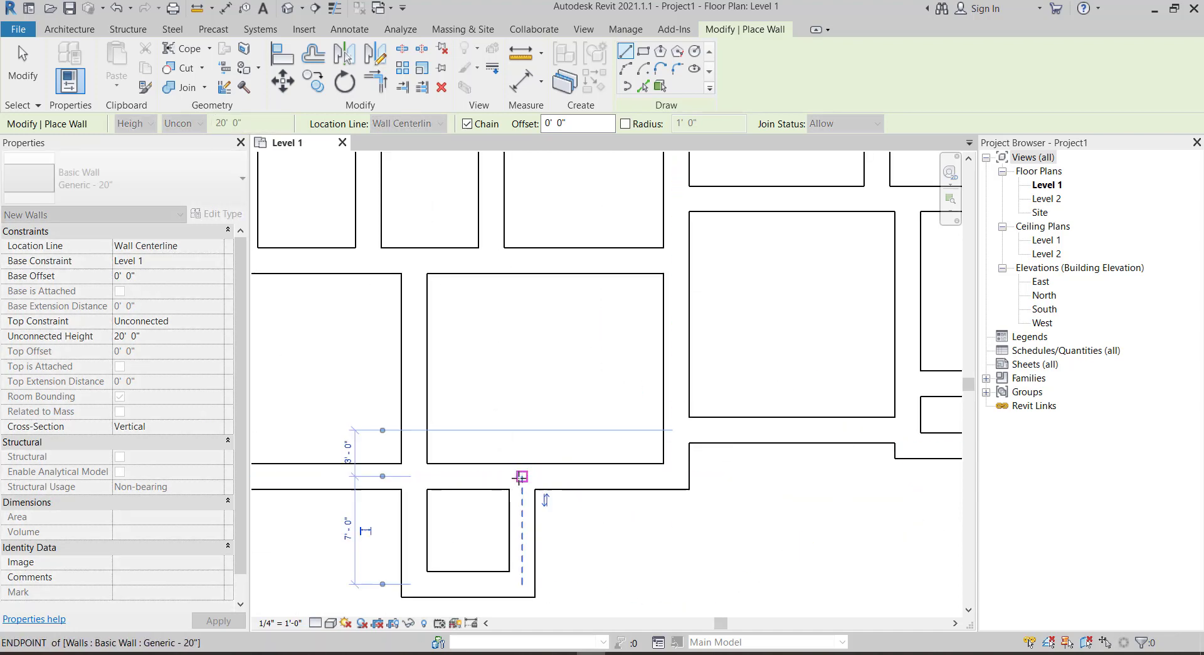
left_click(531, 477)
key("Escape")
key("Escape")
scroll(565, 502, "down", 5)
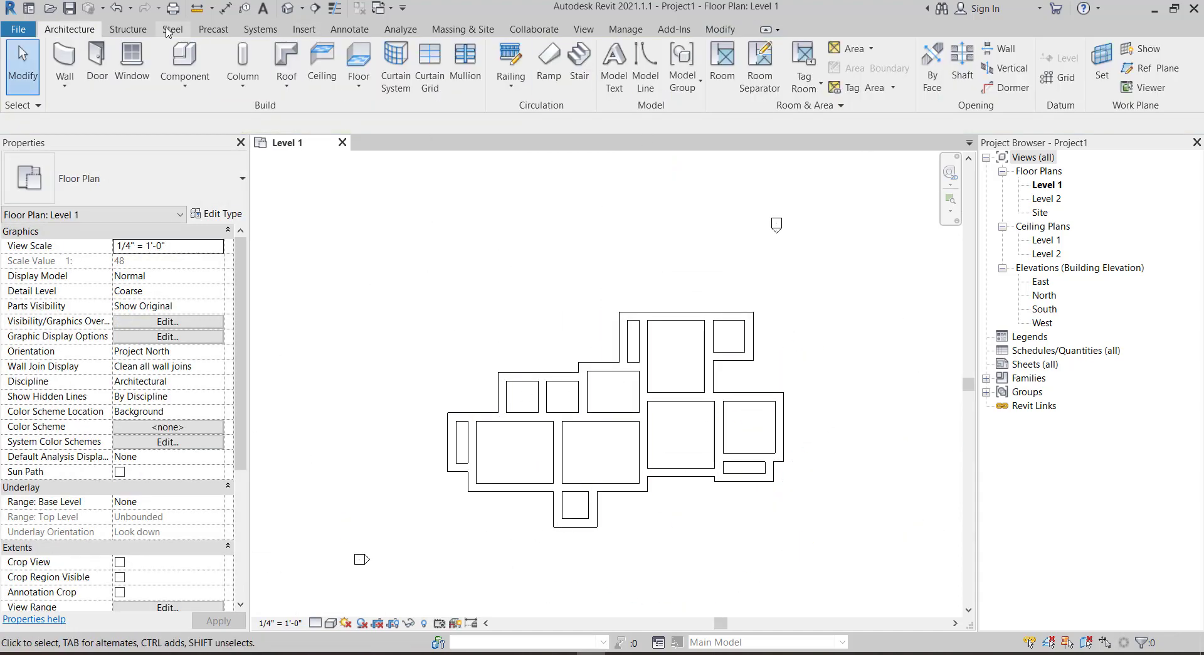
- Browse the Annotate dimension types and area plan options, then start and cancel a DWG export
left_click(625, 30)
left_click(349, 29)
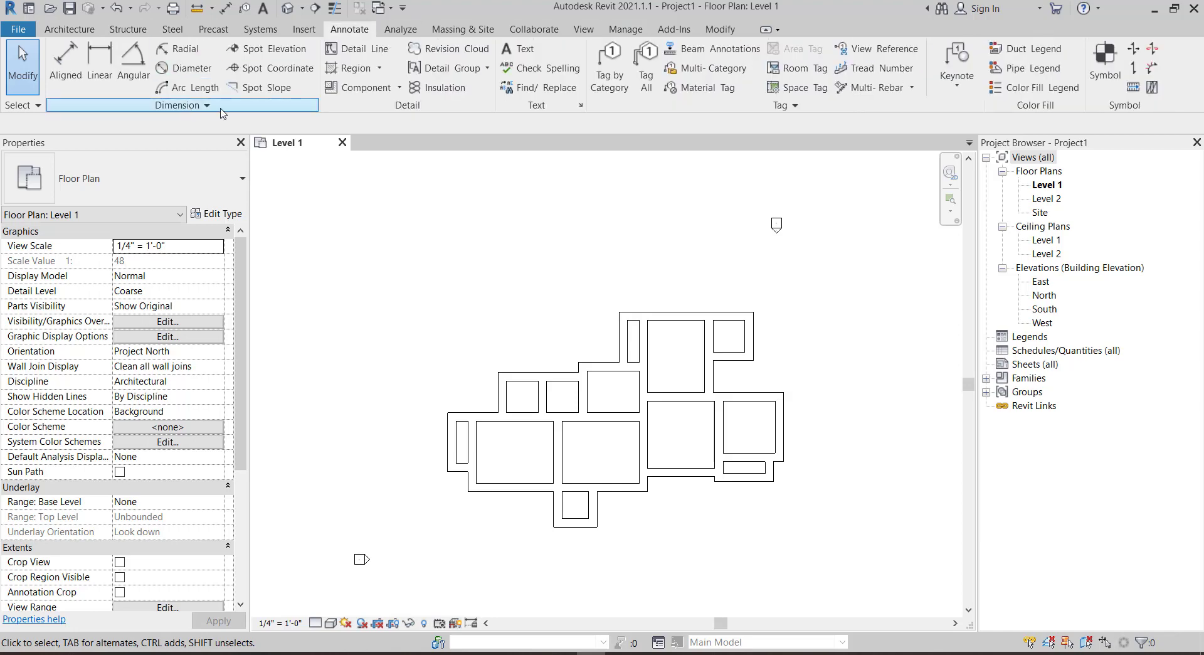
left_click(182, 105)
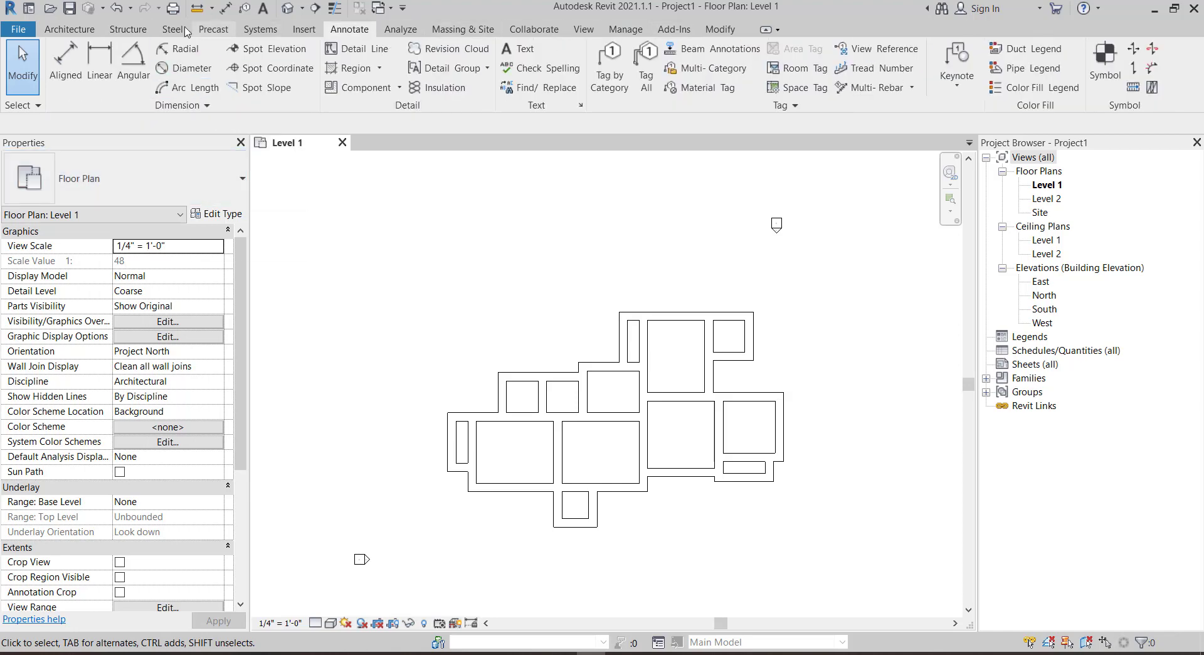
left_click(69, 29)
left_click(854, 48)
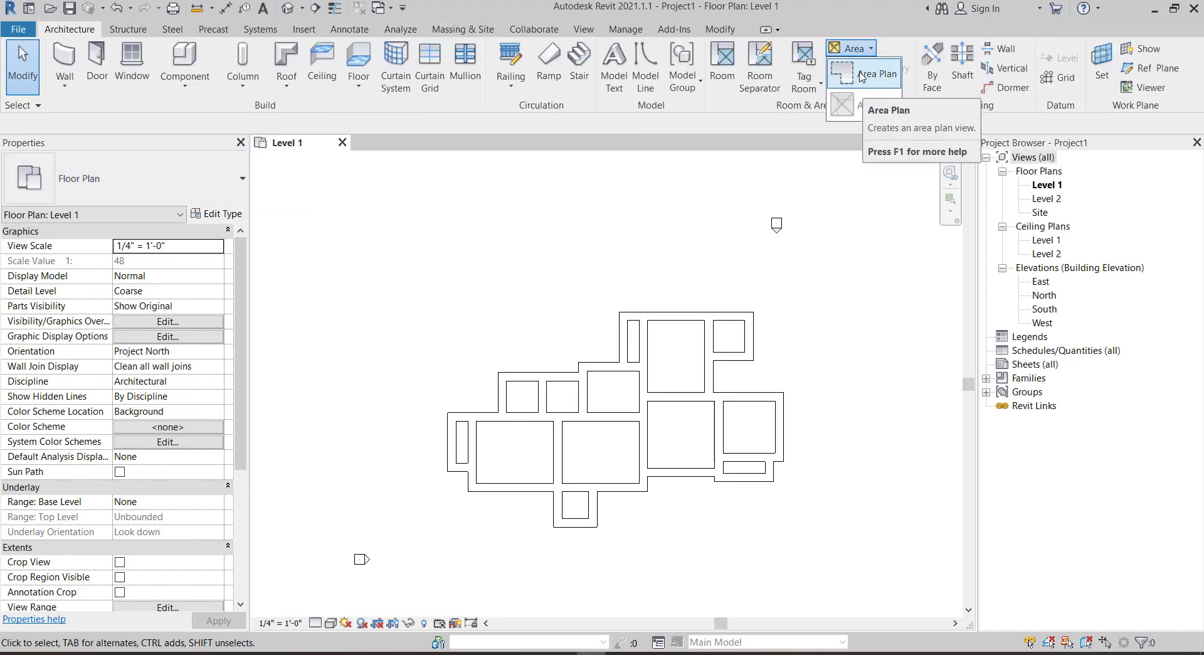
left_click(18, 30)
mouse_move(55, 280)
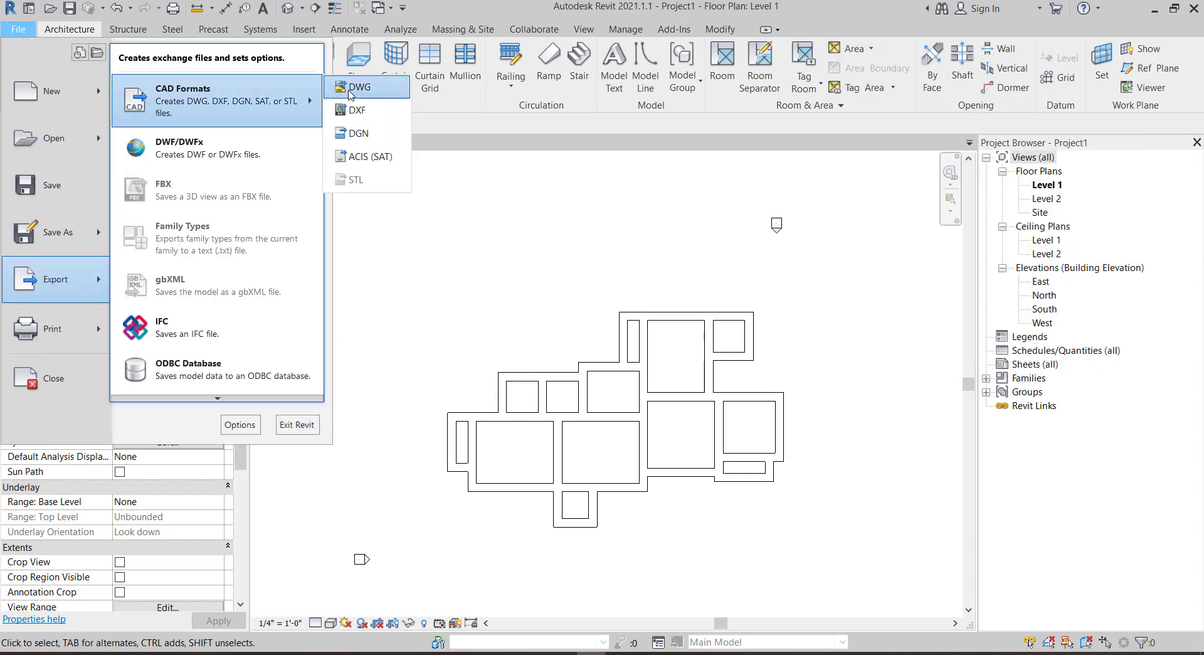
left_click(349, 88)
key("Escape")
- Select the connected walls with Tab, review their top constraint choices, and clear the selection
left_click(539, 375)
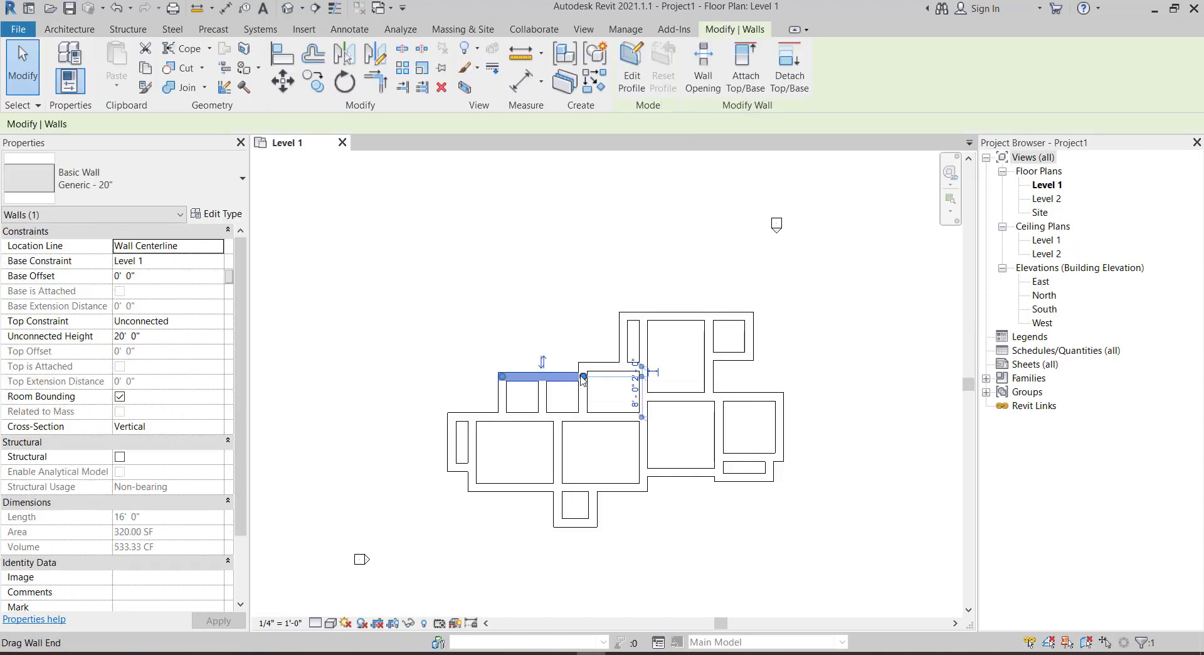
key("Escape")
key("Tab")
left_click(540, 375)
left_click(168, 320)
left_click(150, 364)
key("Escape")
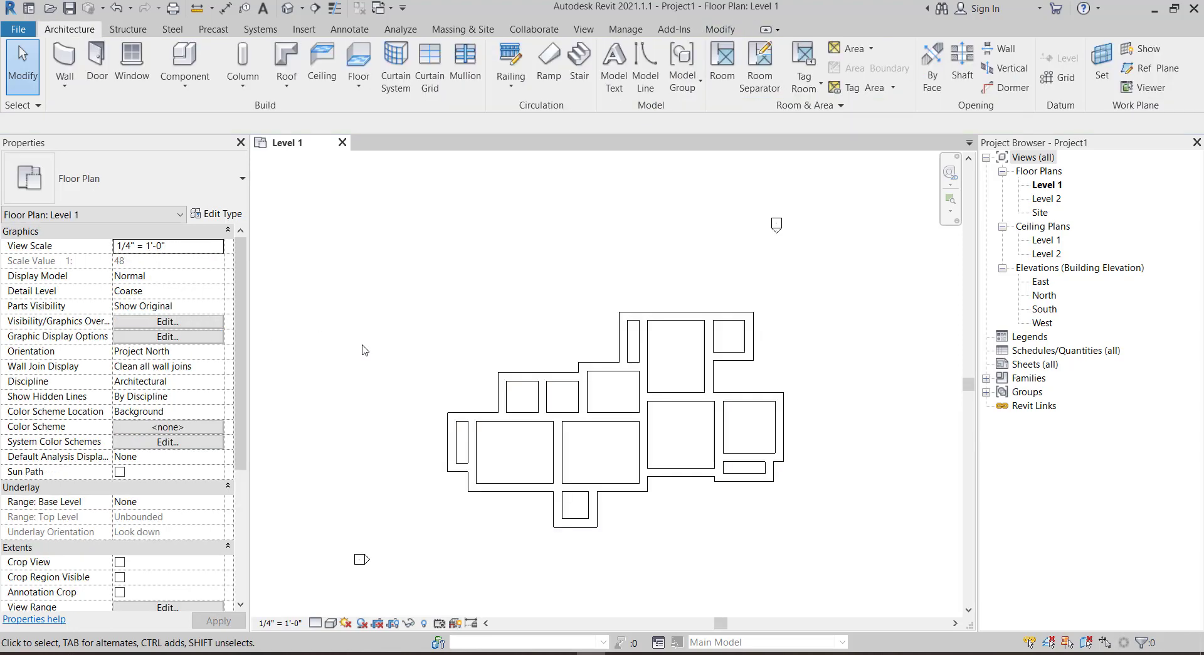
- View the walls in the East elevation and Default 3D view, then return to Level 1
double_click(1041, 281)
left_click(288, 8)
scroll(587, 292, "up", 5)
scroll(518, 318, "down", 2)
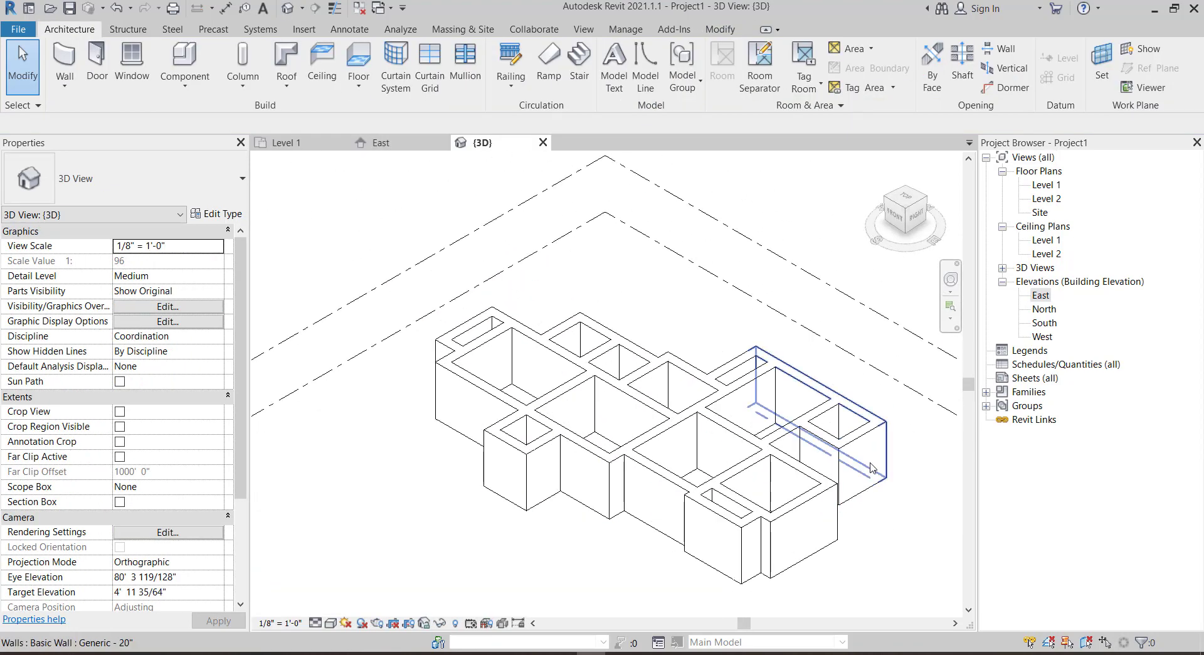
double_click(1046, 185)
- Export Level 1 as AutoCAD 2018 DWG 'Project1 - Floor Plan - Level 1' into the empty client subfolder
left_click(19, 28)
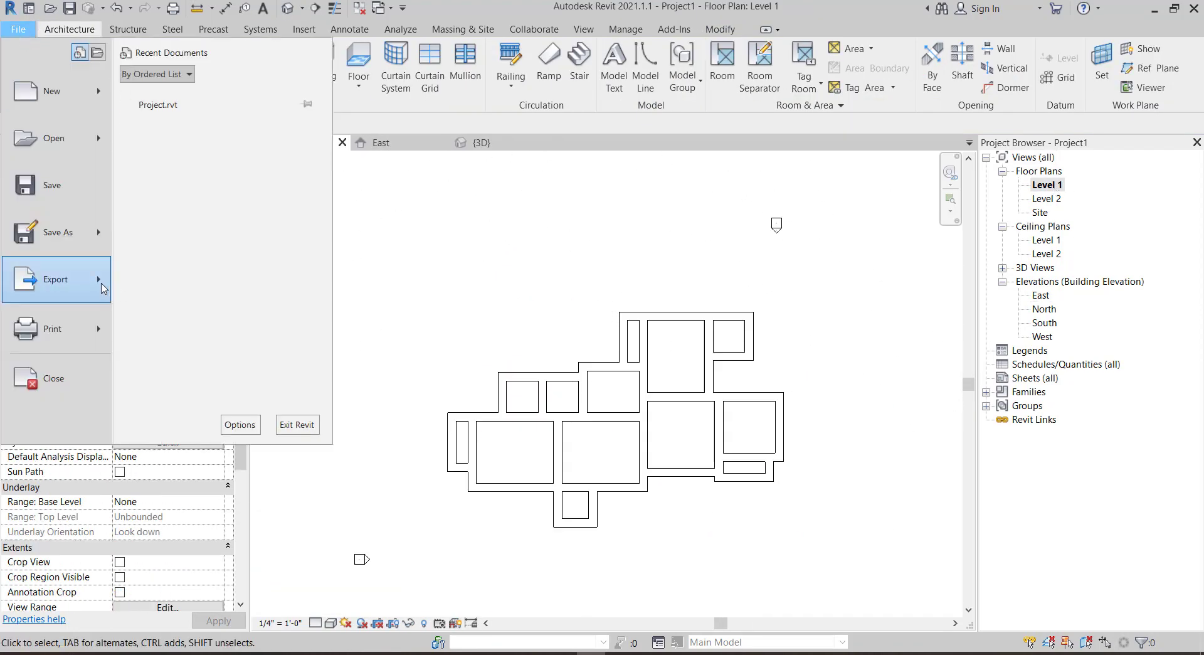
left_click(367, 92)
left_click(659, 520)
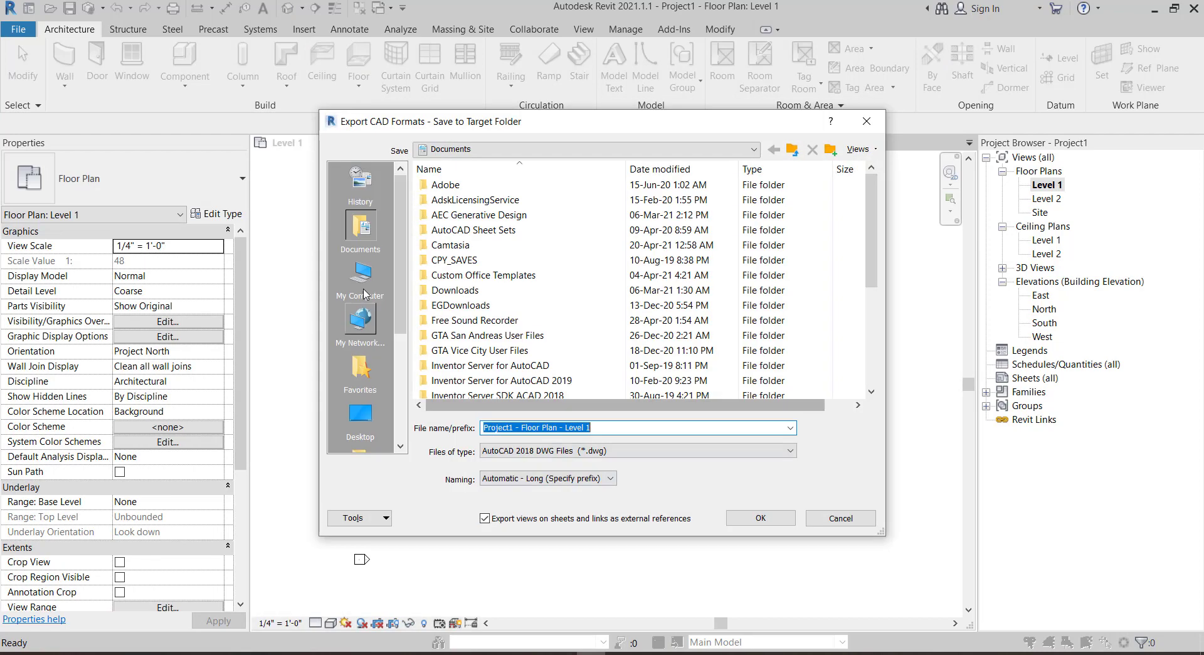
double_click(494, 245)
double_click(490, 260)
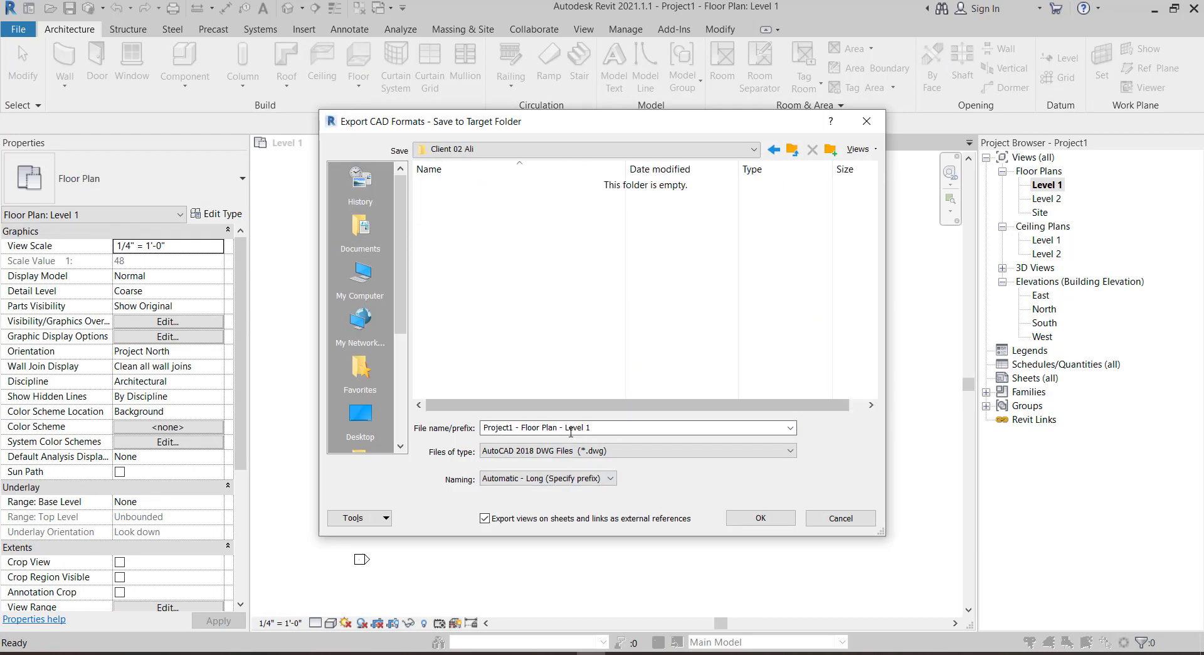
left_click(761, 518)
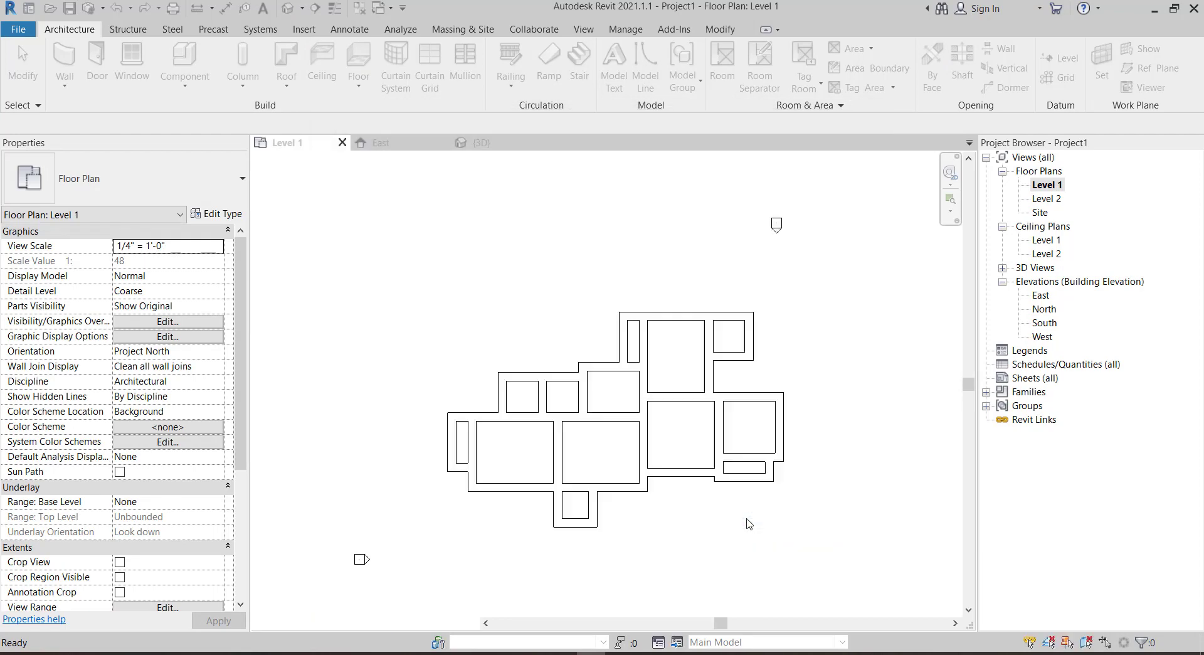